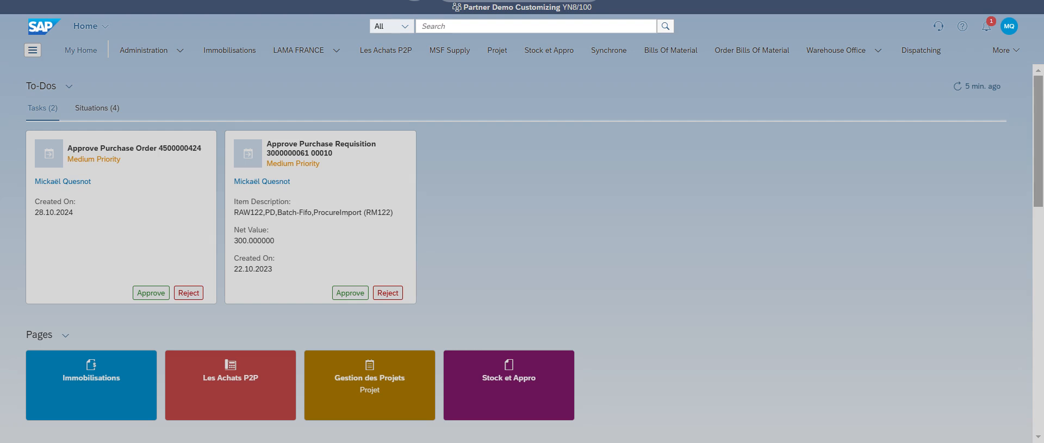
Search the apps for "manage sales" and open Manage Sales Orders - Version 2.
left_click(444, 29)
type("m")
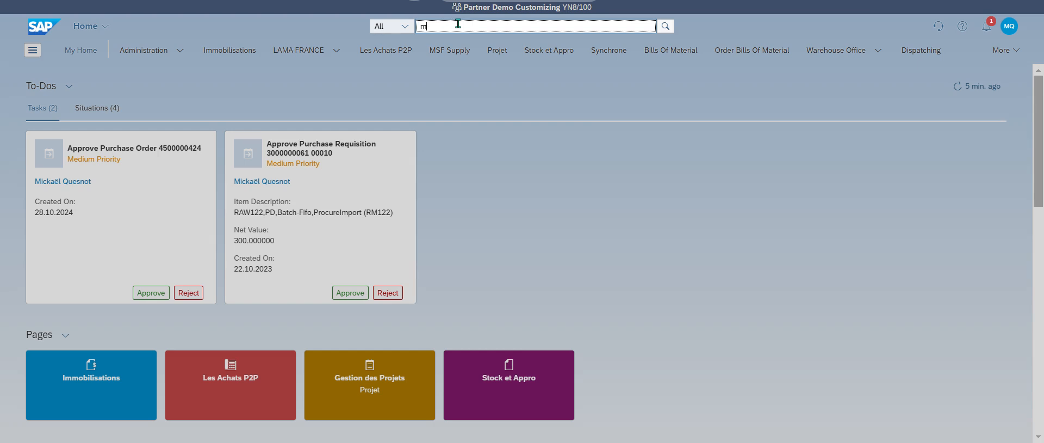
type("anage sales")
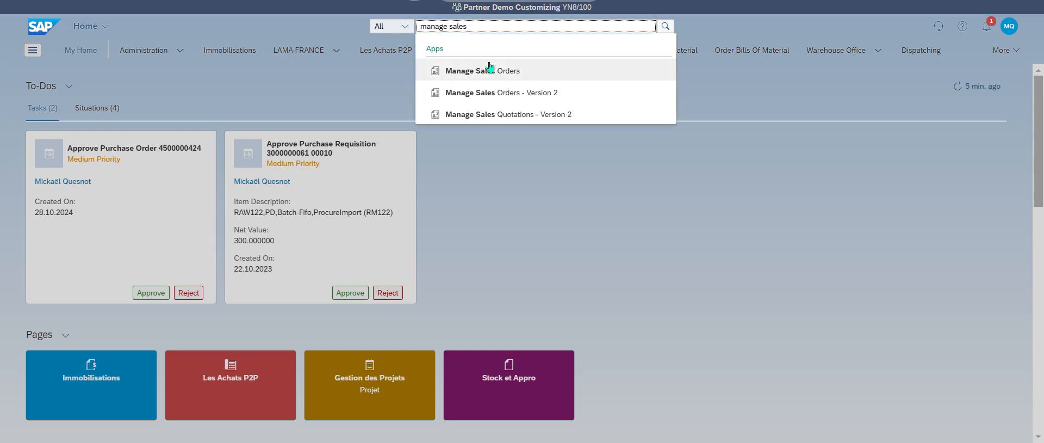
left_click(538, 93)
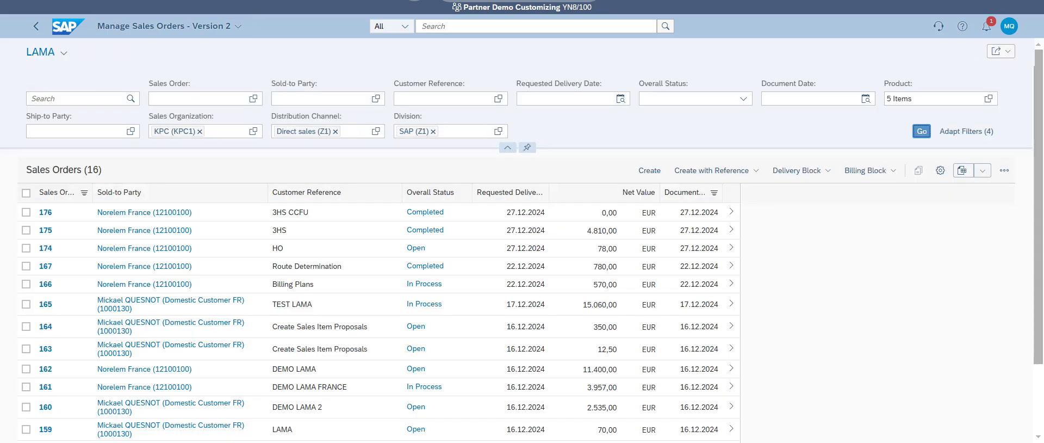
Start a new sales order of type Standard Order (OR) with the preset sales organization, distribution channel and division.
left_click(648, 171)
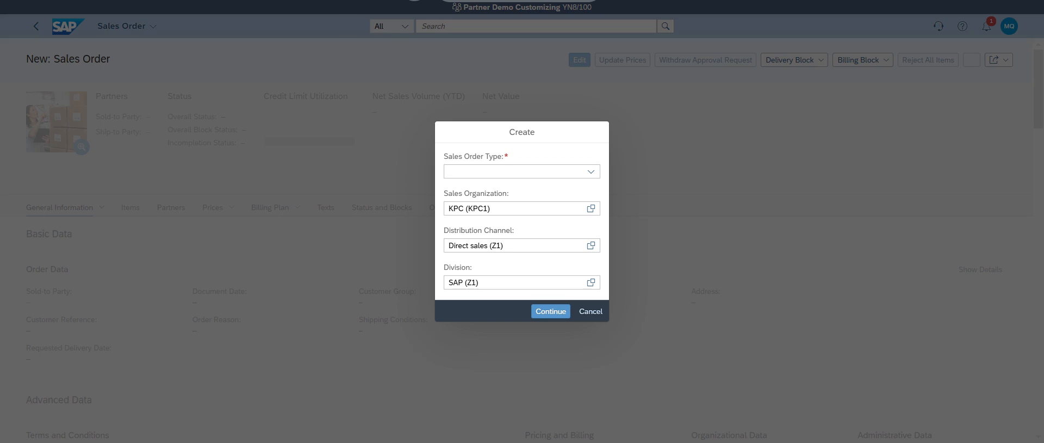
left_click(590, 172)
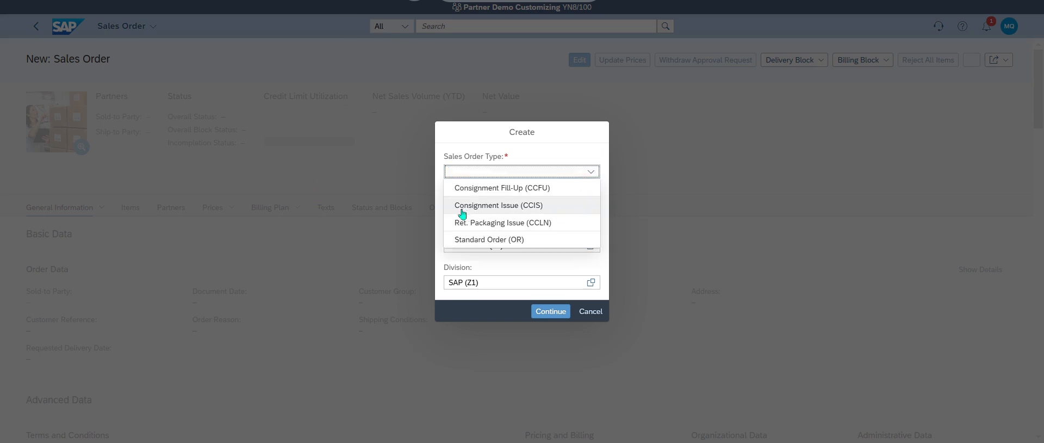
left_click(496, 241)
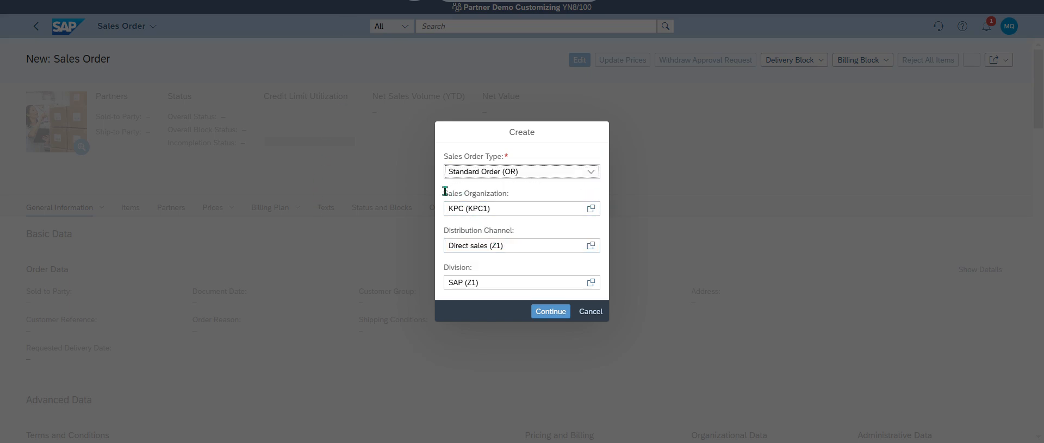
left_click_drag(445, 191, 527, 190)
left_click_drag(449, 230, 541, 229)
left_click_drag(449, 266, 469, 267)
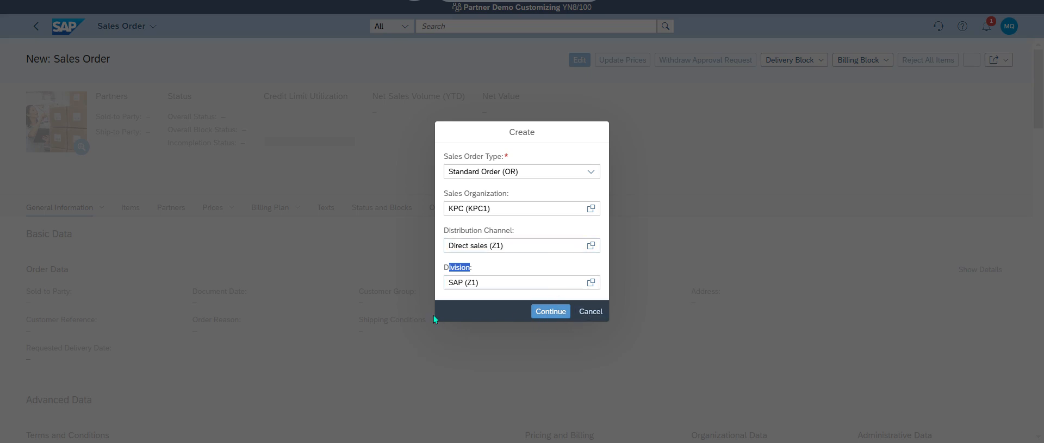
left_click(552, 311)
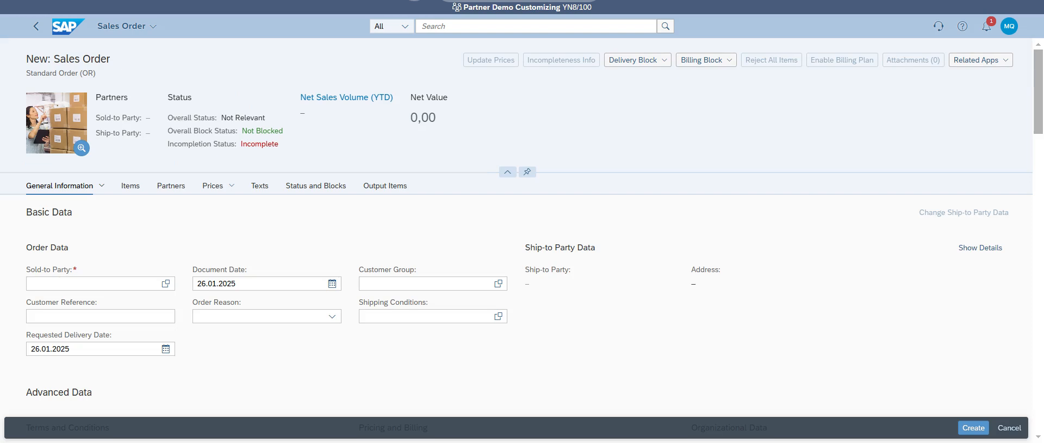
Look up "bureau" and choose BUREAU VALLEE SIN LE NOBLE as the order's sold-to party.
left_click(104, 286)
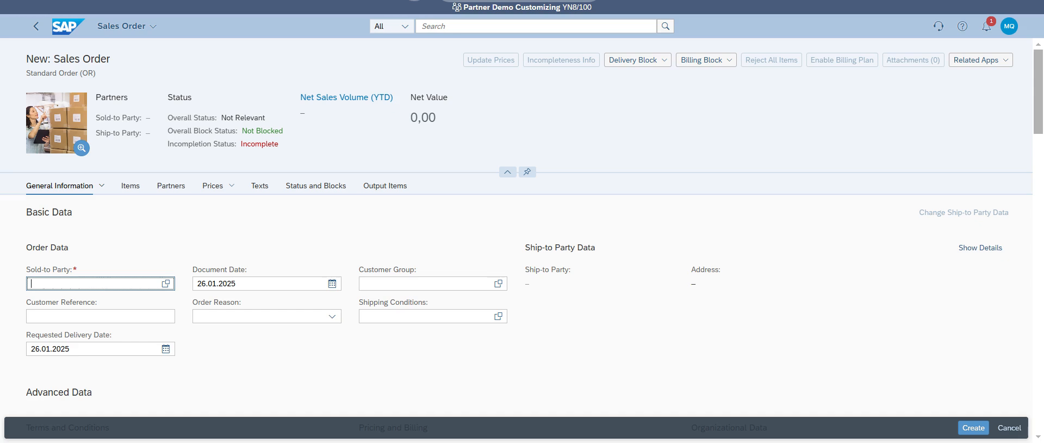
type("bureau")
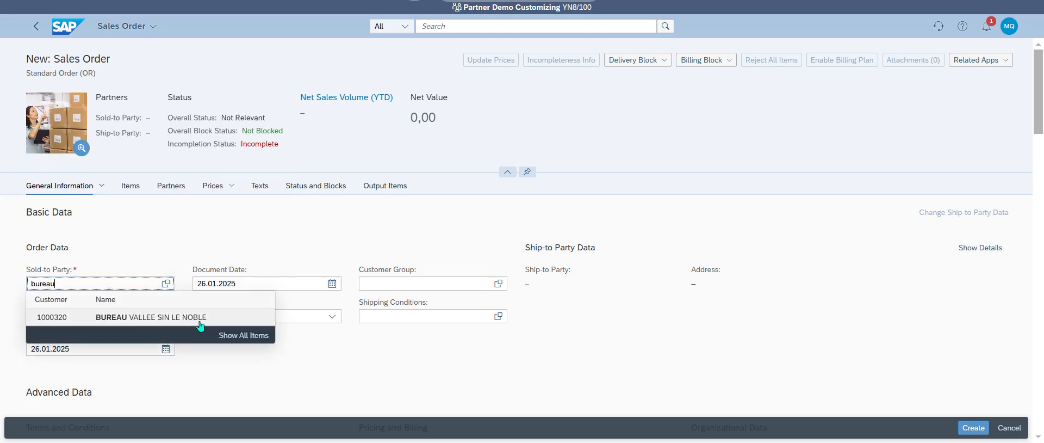
left_click(163, 317)
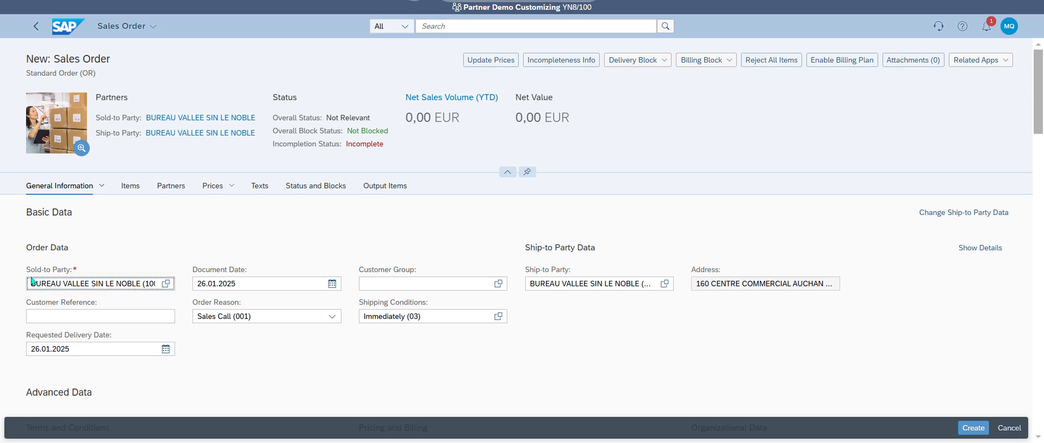
Set the order's customer reference to CUSTUS04_01262025.
left_click(63, 315)
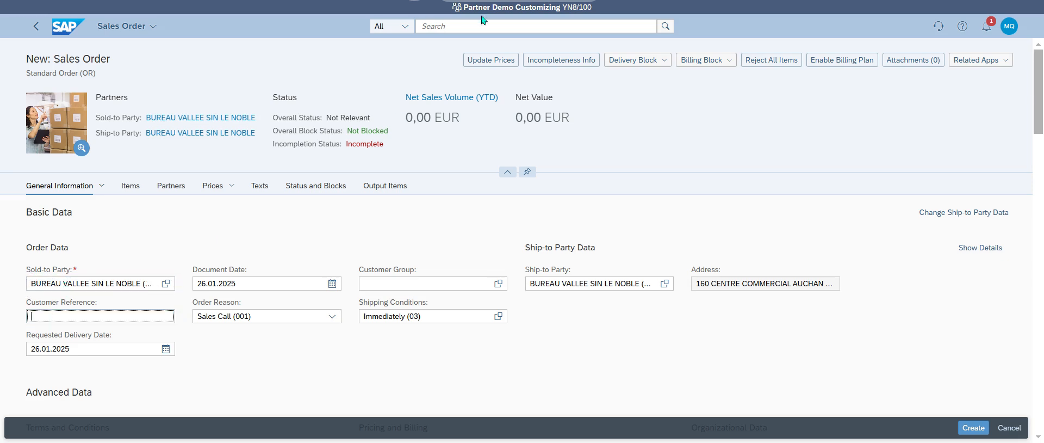
left_click(499, 2)
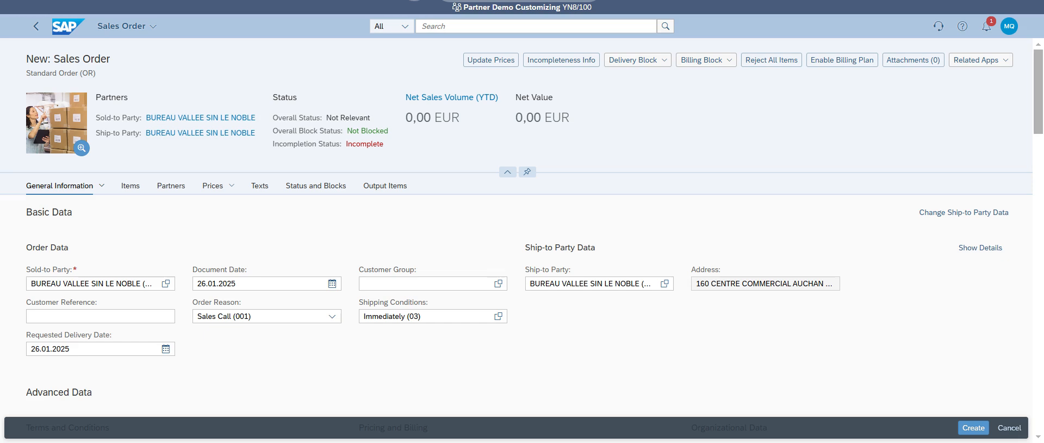
left_click(92, 316)
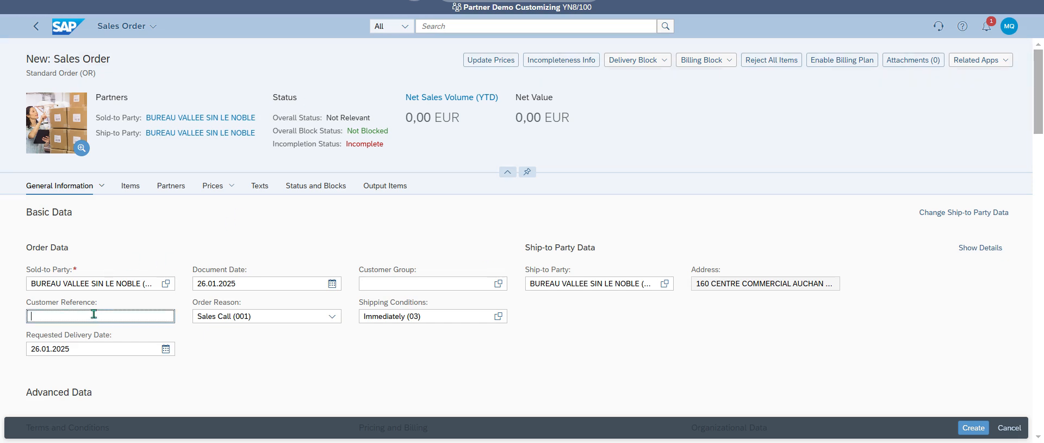
type("CUSTUS04_060420")
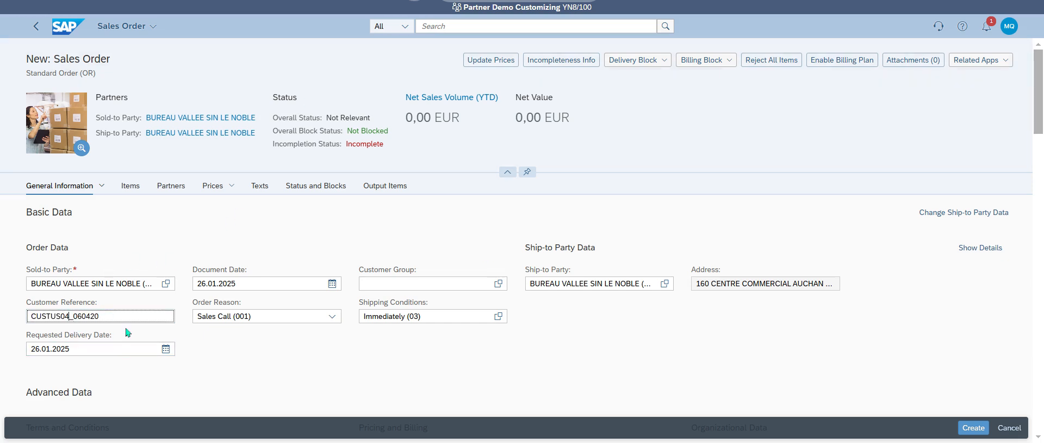
left_click_drag(73, 316, 176, 318)
type("01262025")
Add product 404 to the order's items with a requested quantity of 100 PC.
left_click(133, 188)
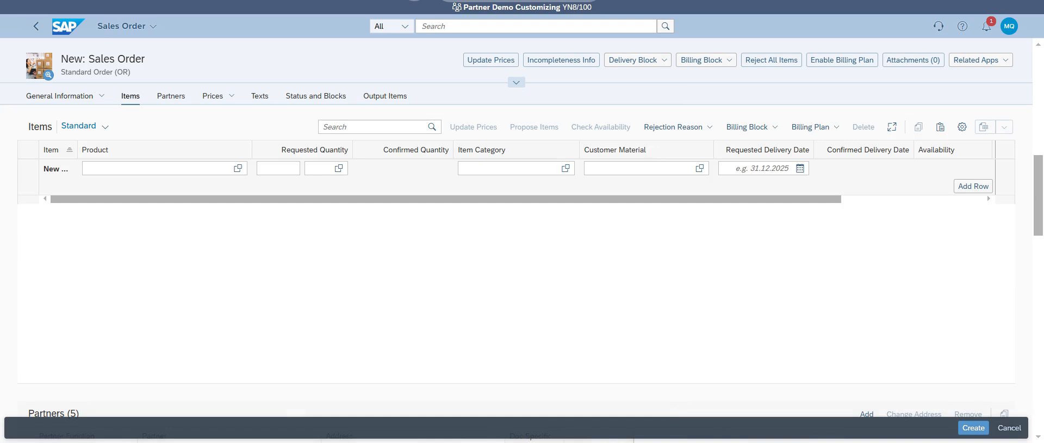
left_click(427, 105)
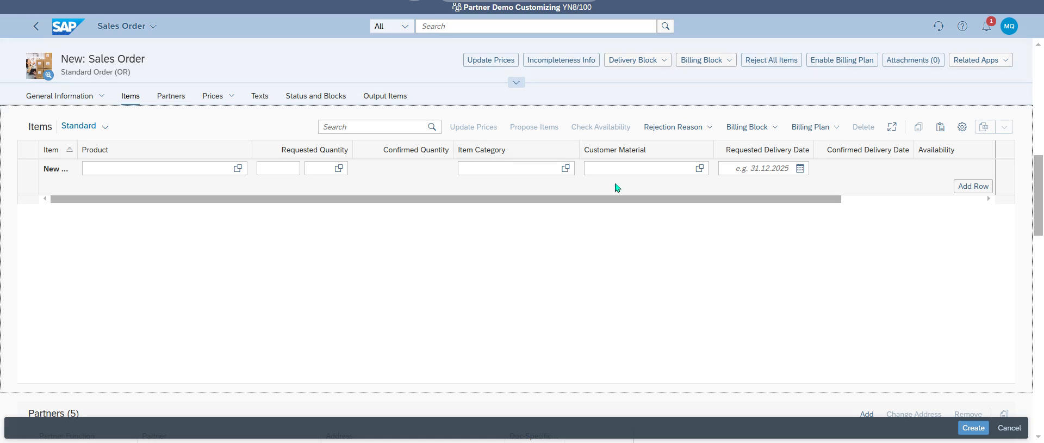
left_click(147, 166)
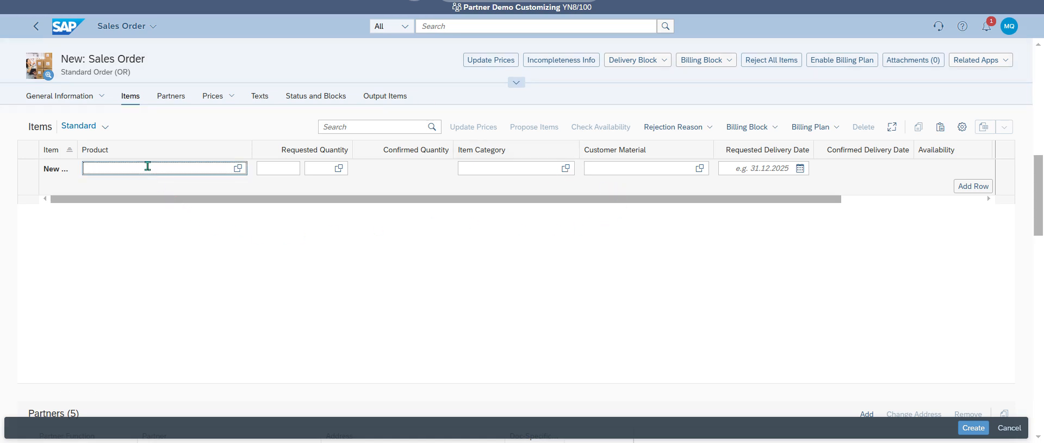
type("404")
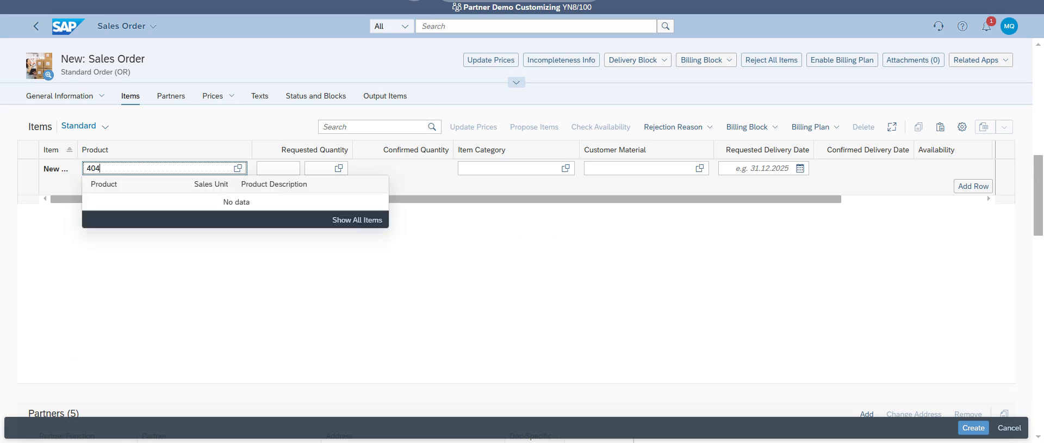
left_click(274, 170)
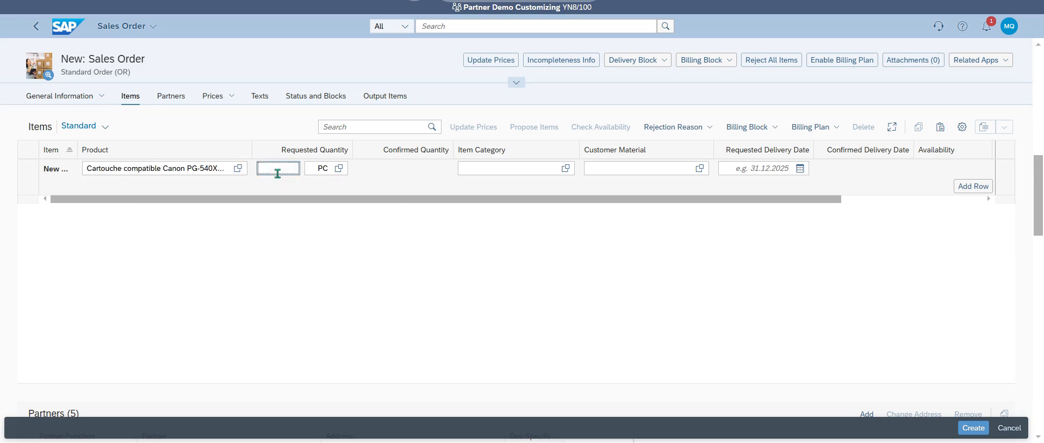
type("100")
key("Return")
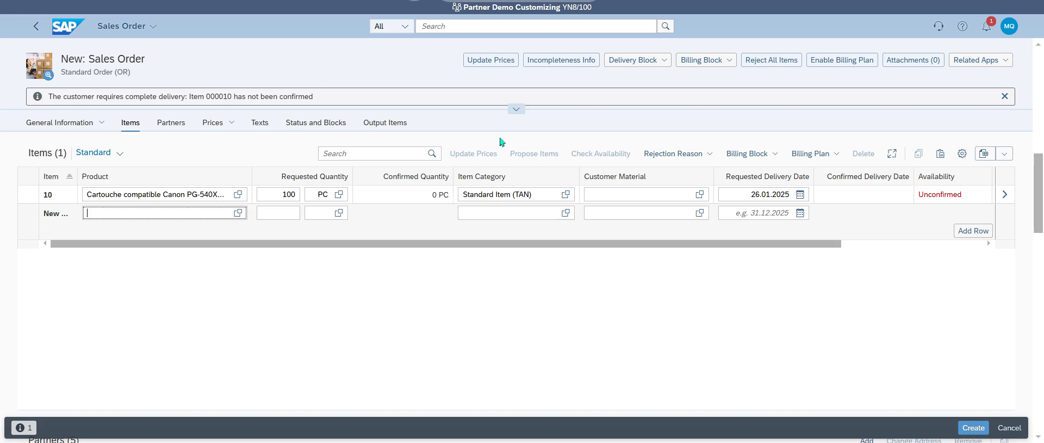
Check the selectable item categories for item 10, and examine the item's general details and delivery schedule lines.
left_click(565, 194)
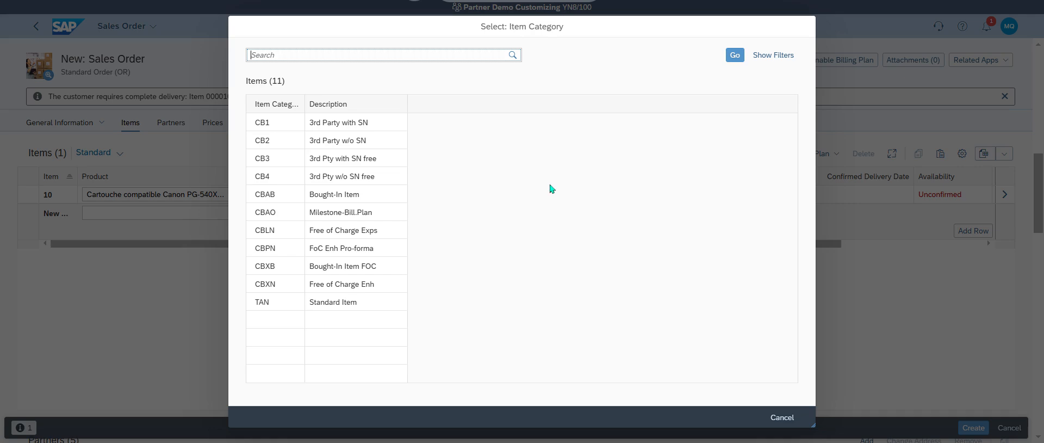
left_click(782, 417)
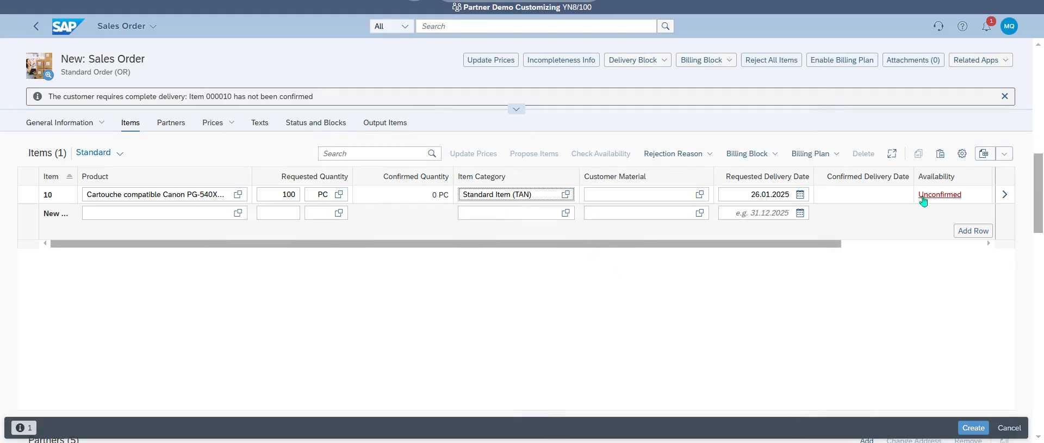
left_click(1002, 196)
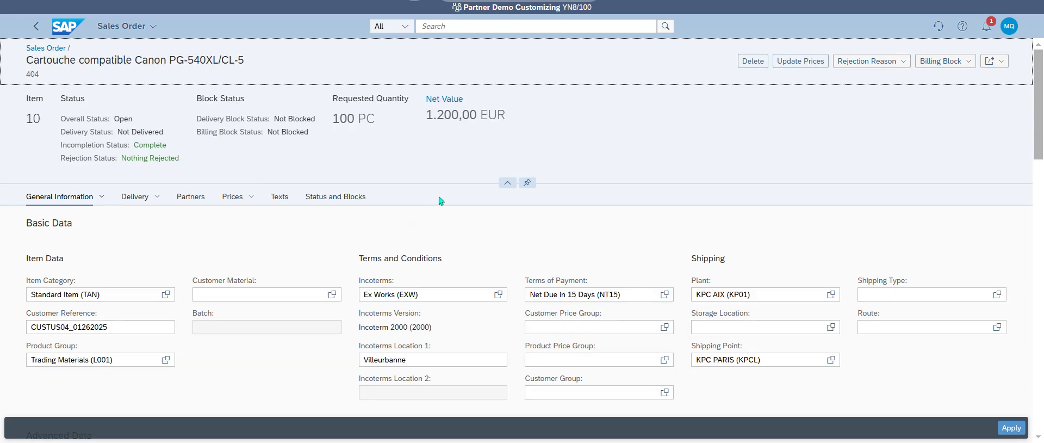
left_click(134, 198)
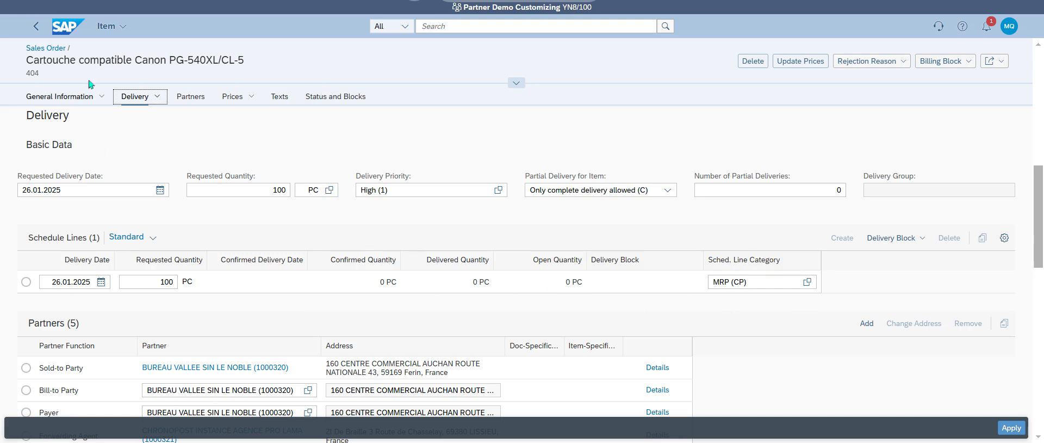
Return from the item details to the sales order and create the order.
left_click(38, 34)
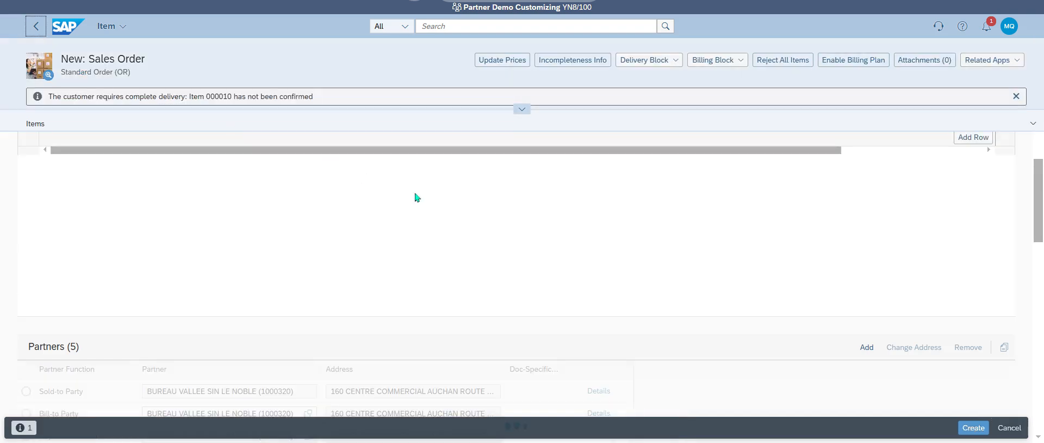
left_click(977, 427)
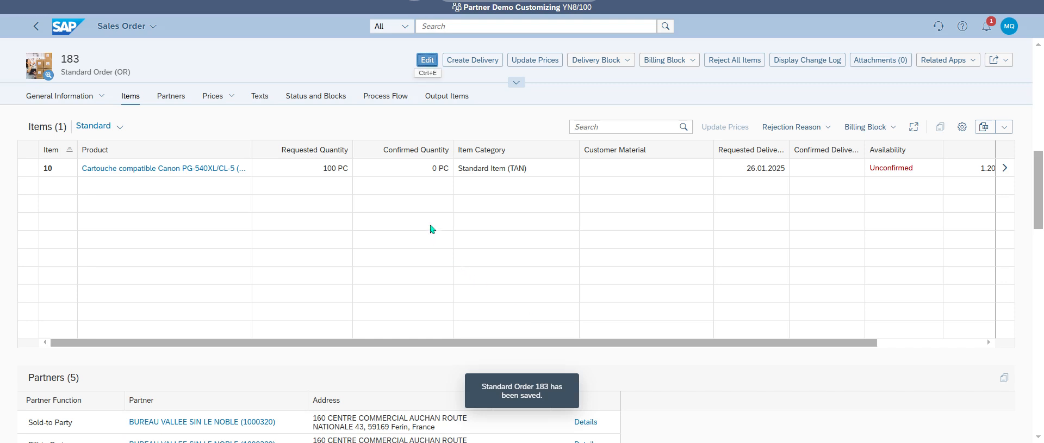
Return to the home page, search the apps for "cover" and open Monitor Material Coverage - Net / Individual Segments.
left_click(63, 29)
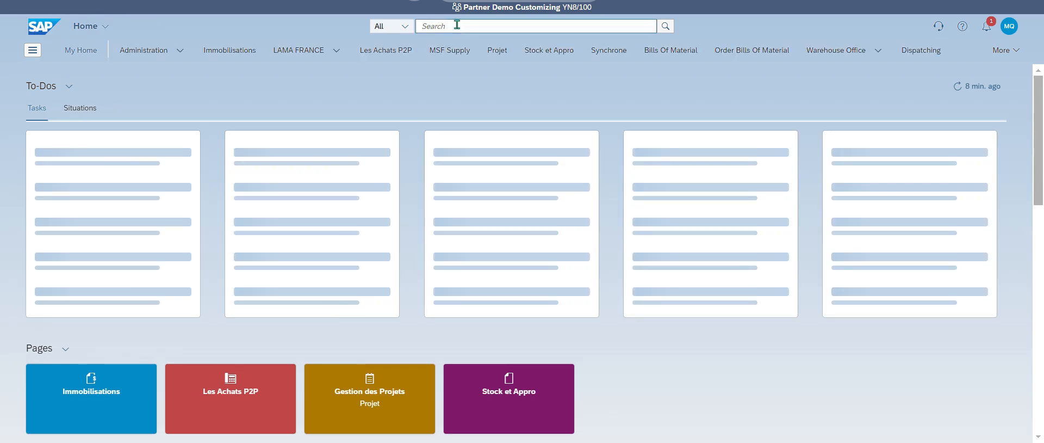
left_click(457, 26)
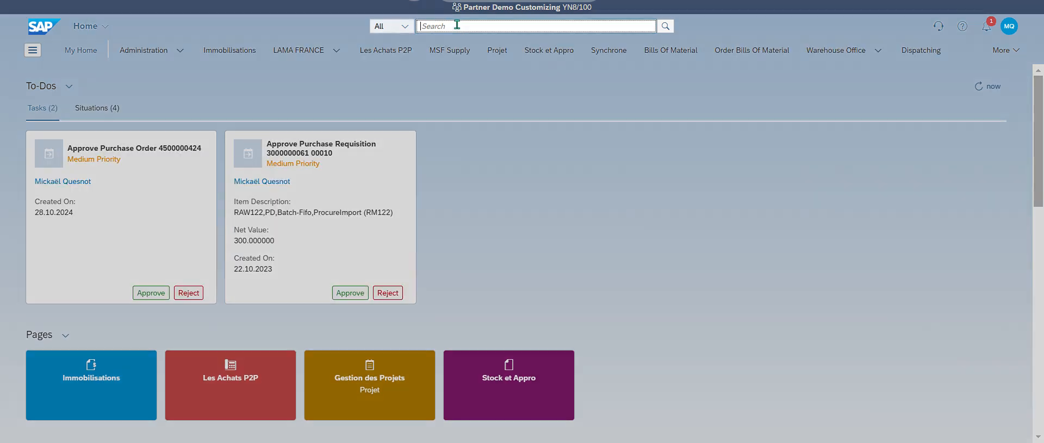
type("cover")
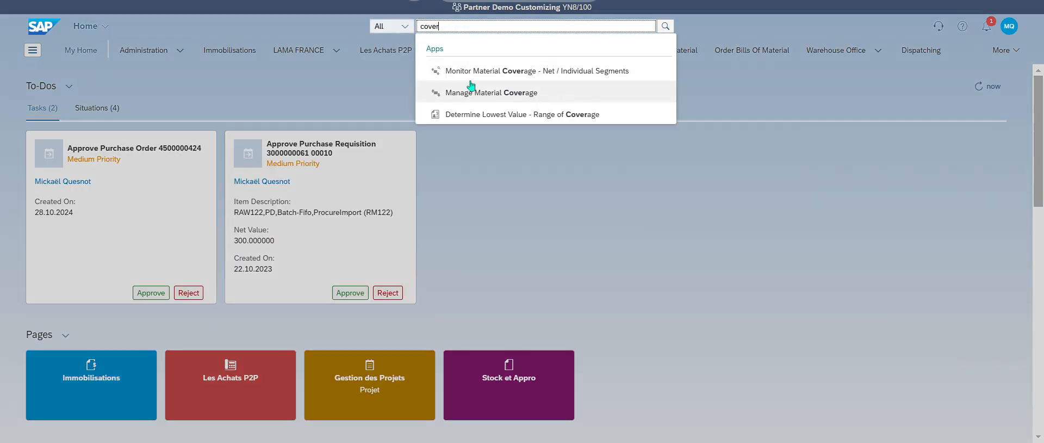
left_click(618, 72)
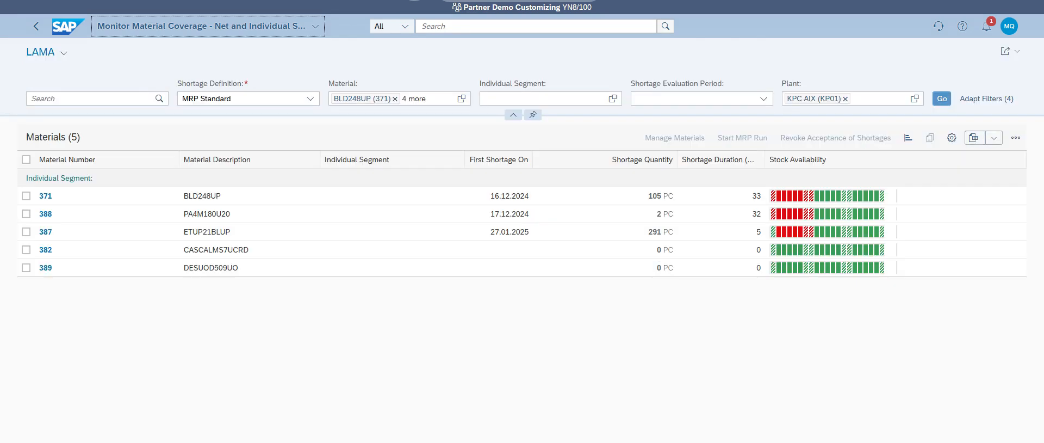
Switch the material coverage list to the Standard view and filter it by material 404.
left_click(63, 52)
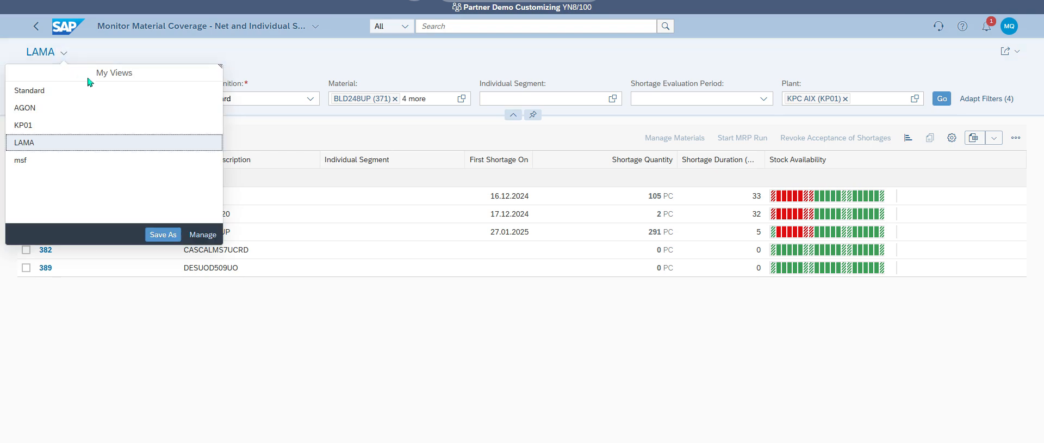
left_click(69, 97)
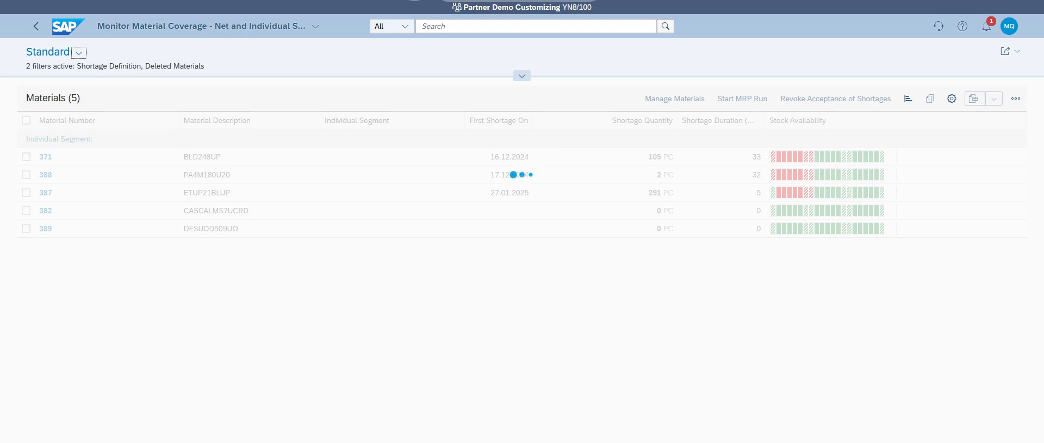
left_click(517, 76)
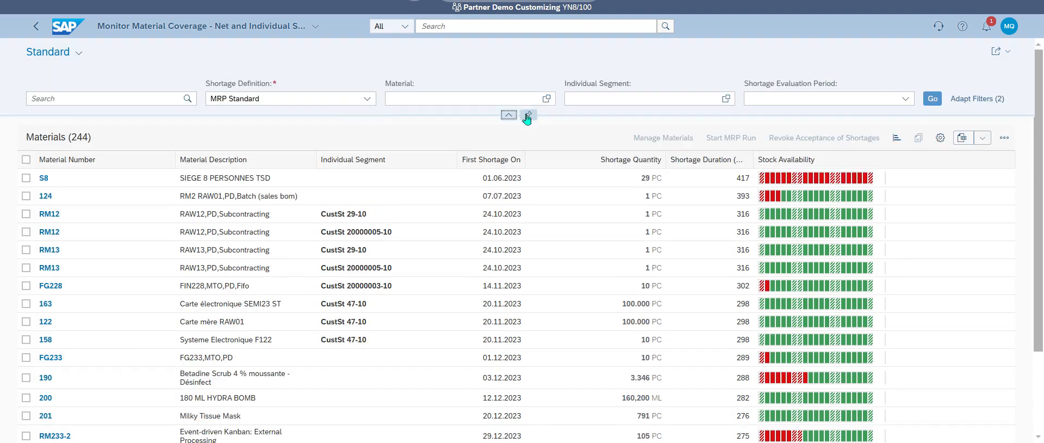
left_click(437, 99)
type("404")
key("Return")
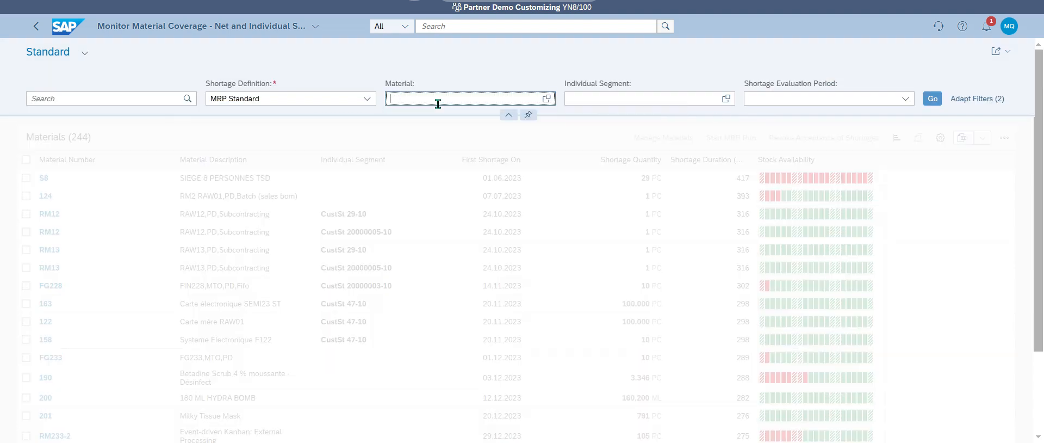
Load the coverage list for material 404 and examine its stock availability by date.
left_click(932, 98)
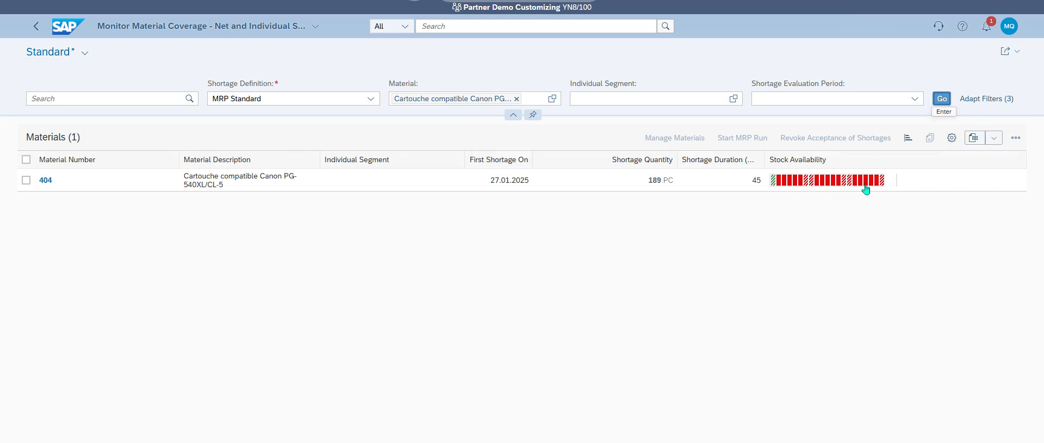
left_click(781, 187)
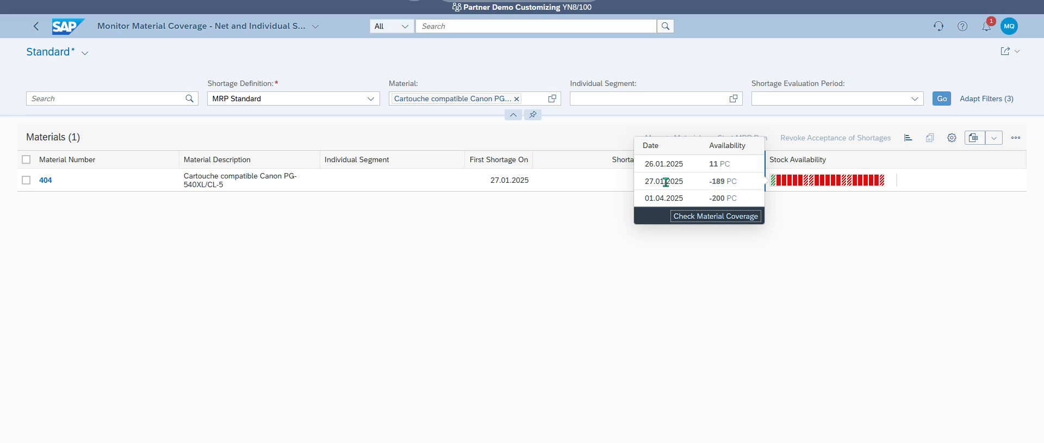
left_click_drag(710, 181, 738, 180)
left_click(596, 272)
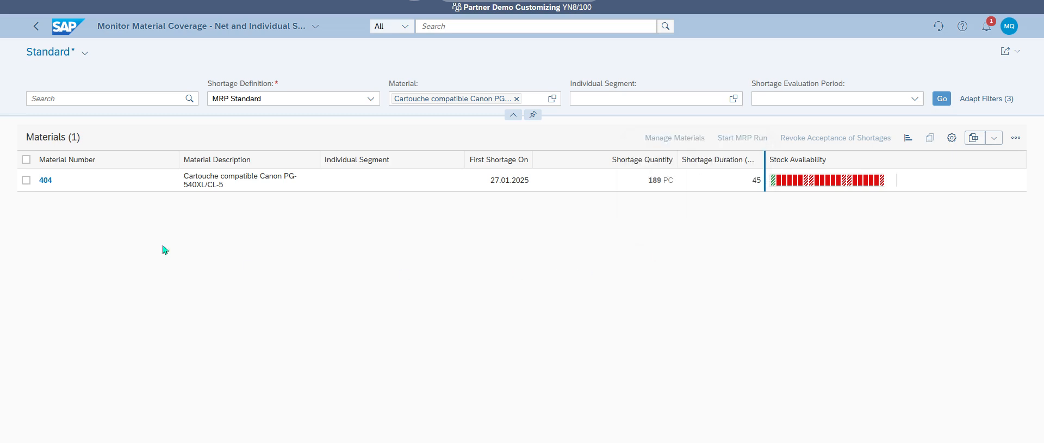
Open material 404 in Manage Material Coverage and examine its stock/requirements list.
left_click(26, 180)
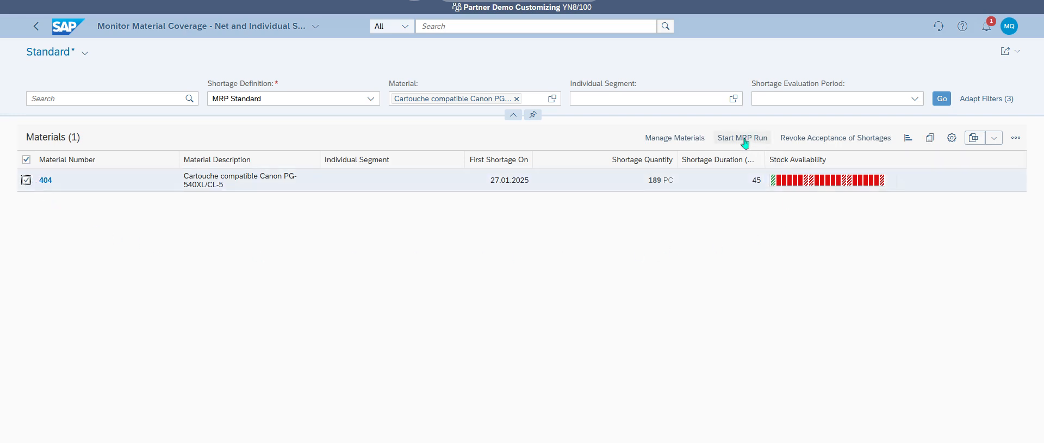
left_click(677, 139)
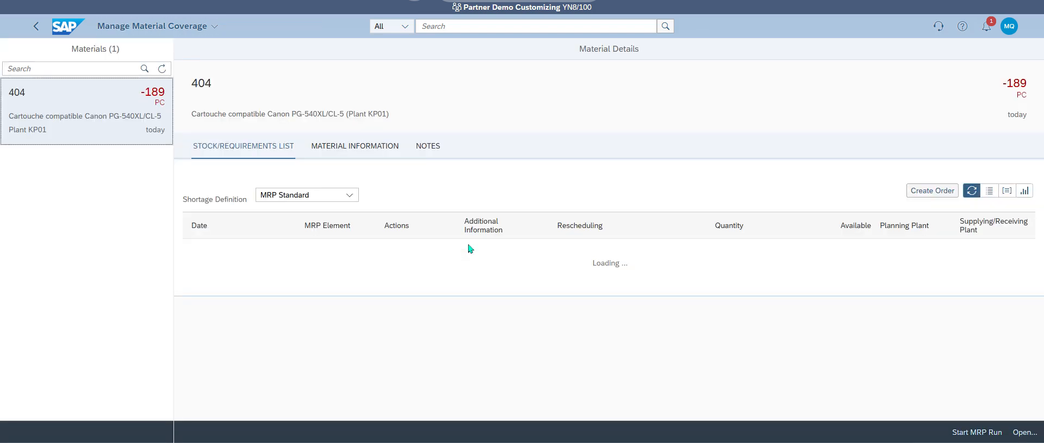
scroll(722, 283, "down", 1)
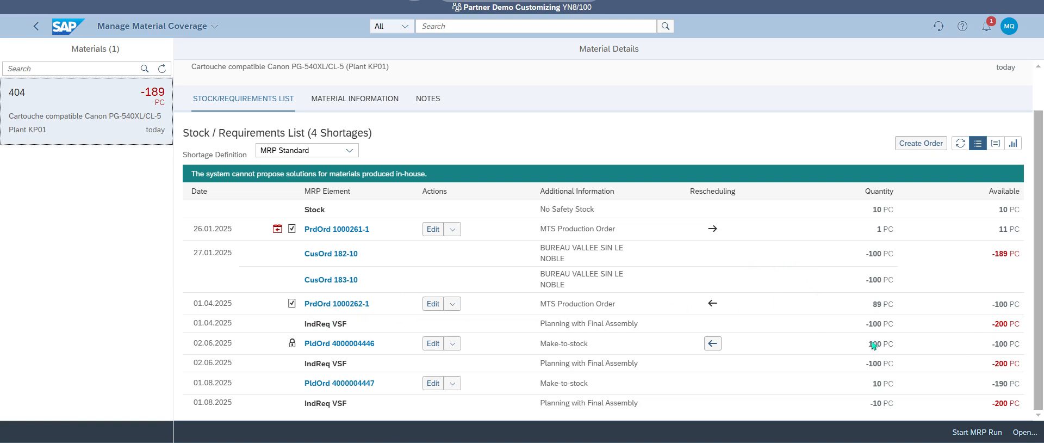
Start an MRP run for material 404 and review the refreshed stock/requirements list.
left_click(977, 431)
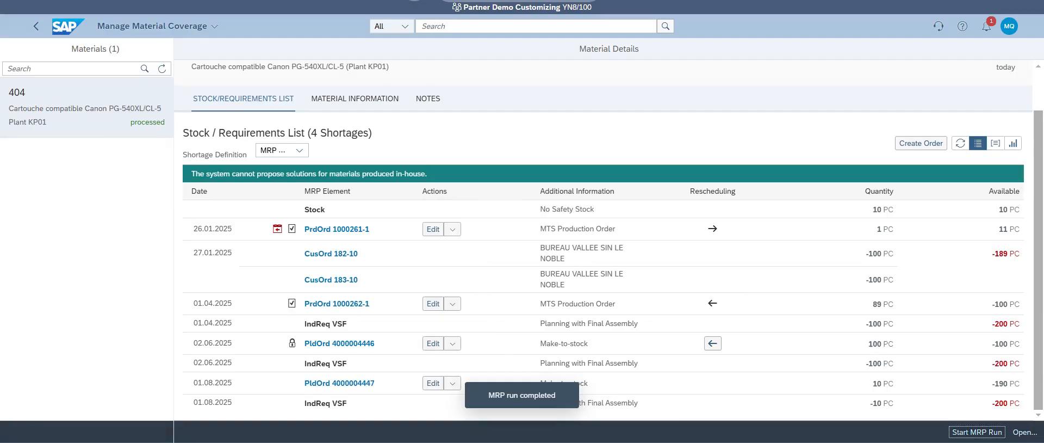
scroll(716, 263, "down", 1)
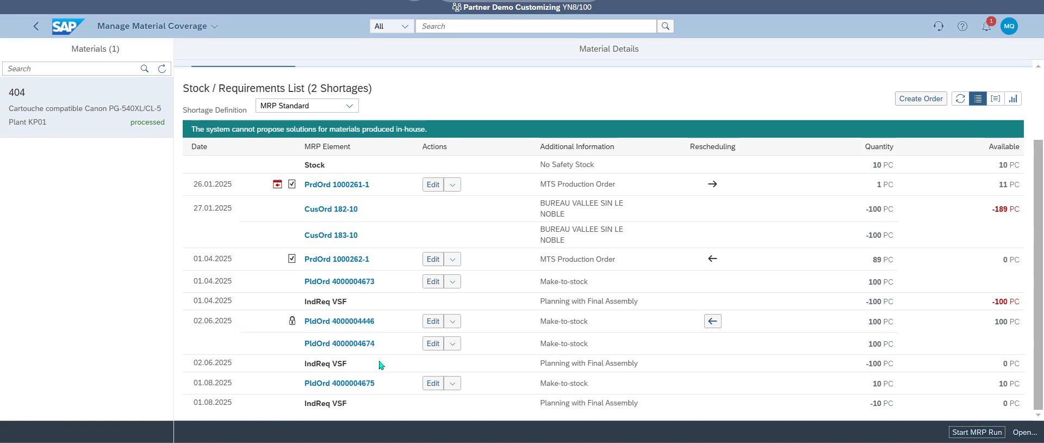
scroll(747, 241, "up", 3)
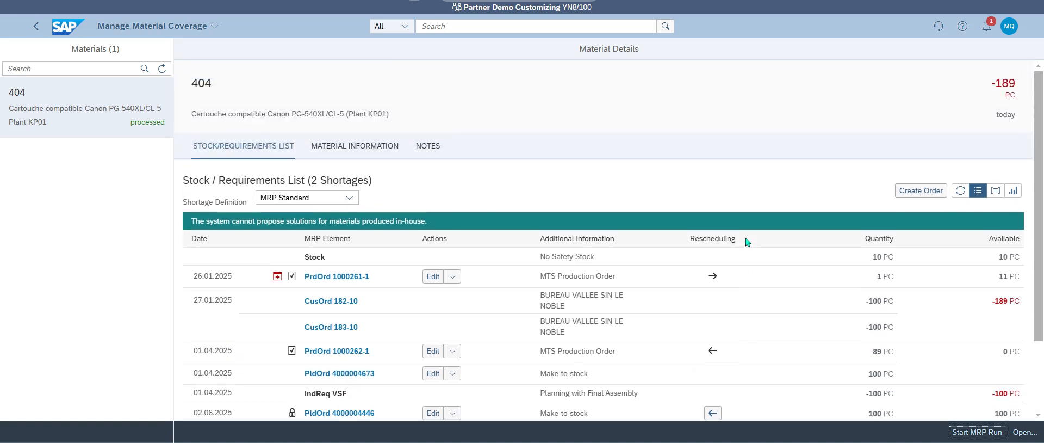
Return to the home page, search the apps for "manage stock", and display material 404 in Manage Stock for plant KP01.
left_click(62, 30)
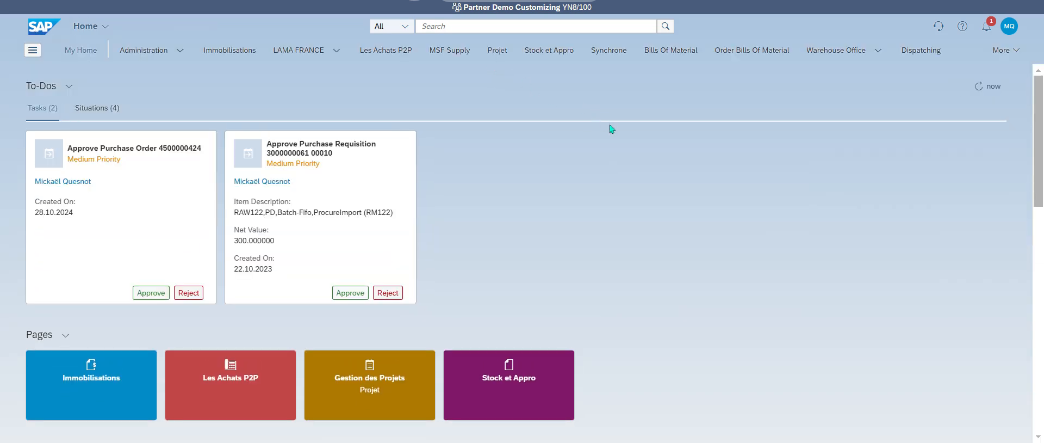
left_click(445, 26)
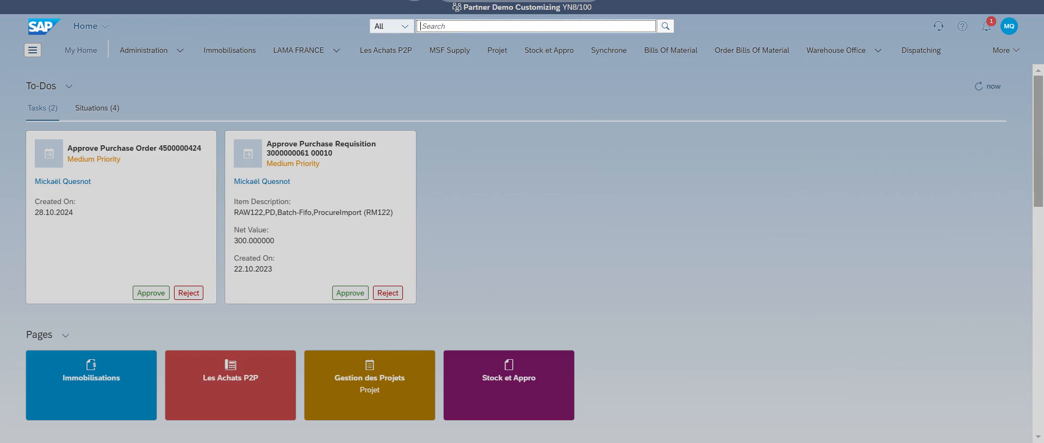
type("manage stock")
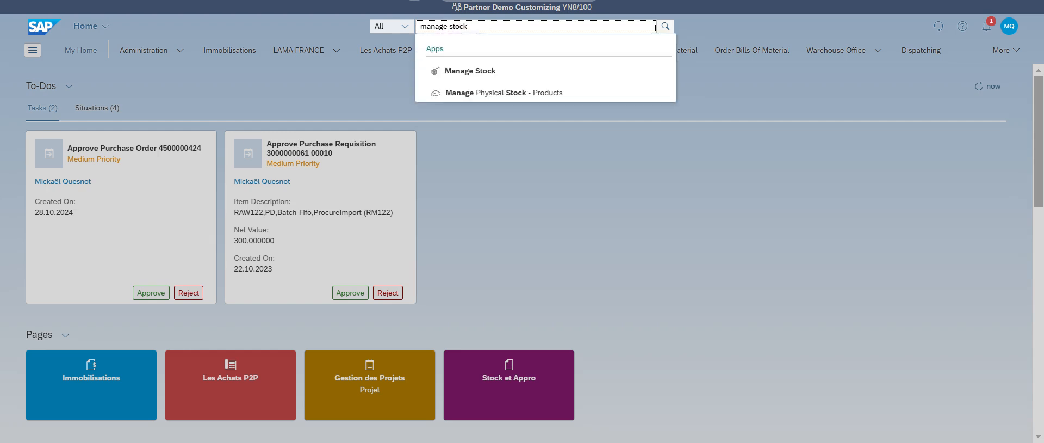
left_click(496, 76)
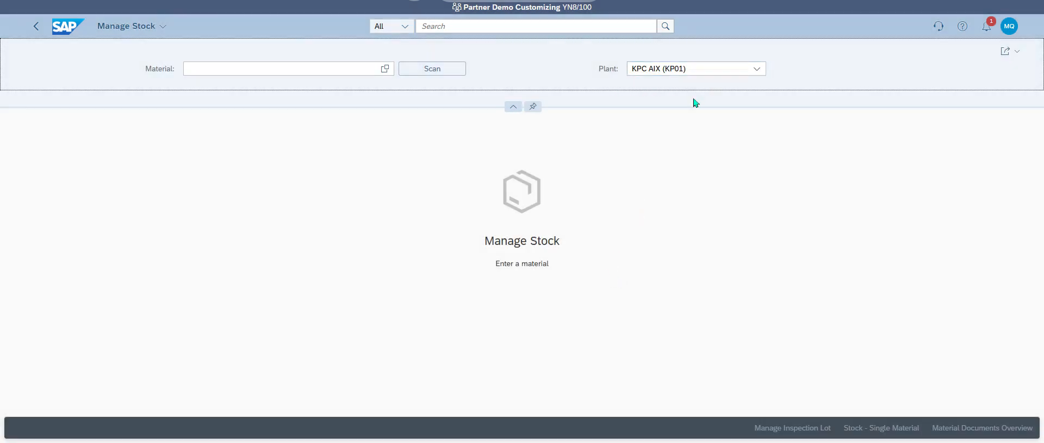
left_click(256, 66)
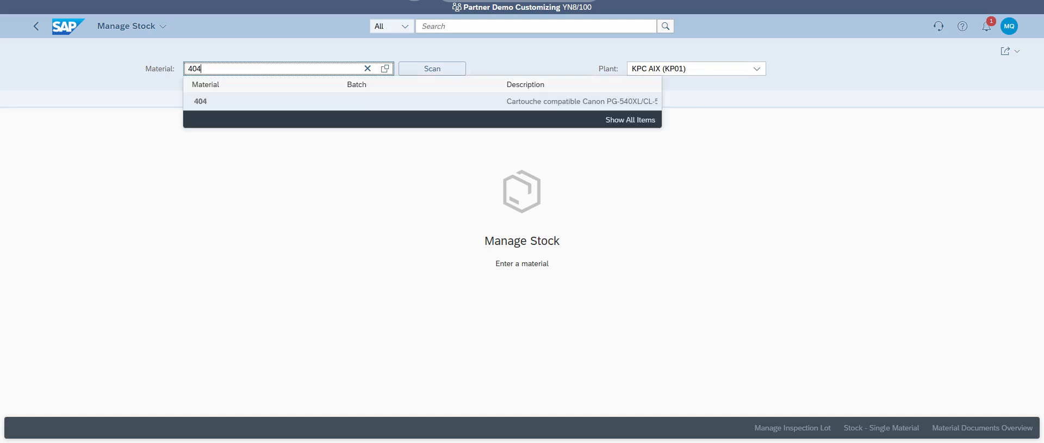
left_click(498, 100)
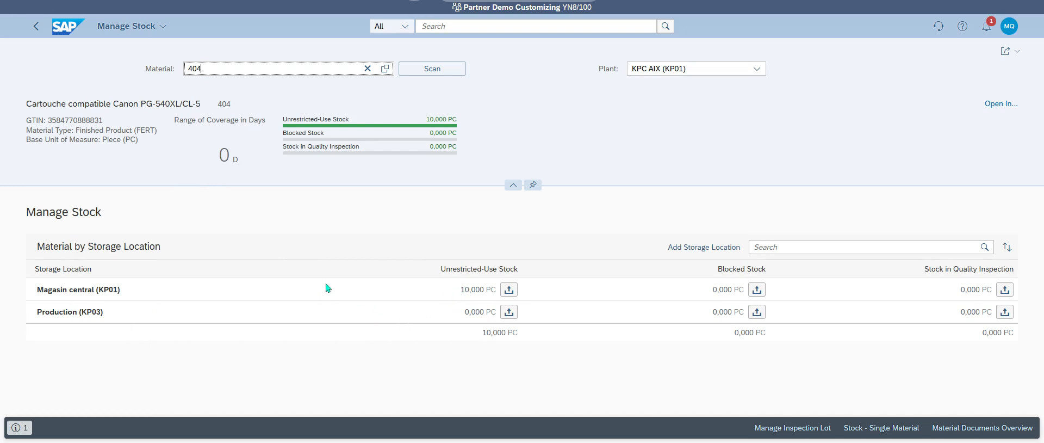
Enter a quantity of 200 PC as an initial entry into the unrestricted-use stock of Magasin central (KP01).
left_click(511, 288)
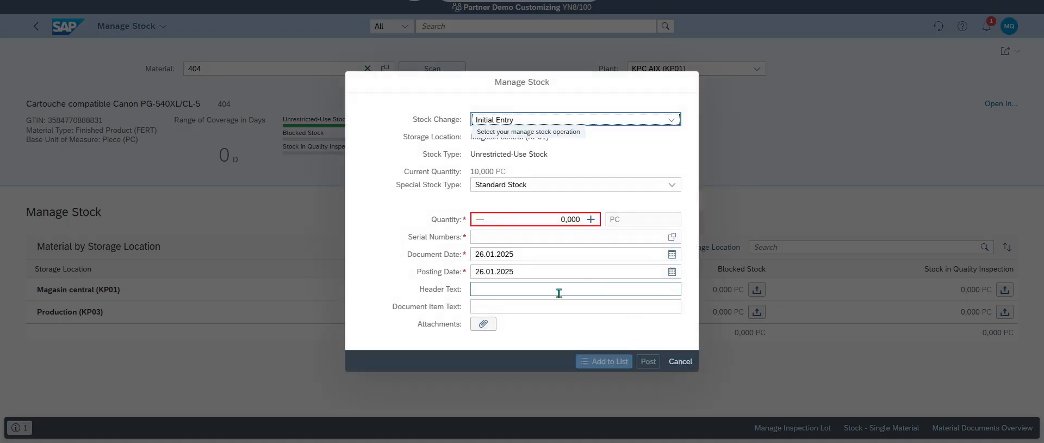
left_click(554, 220)
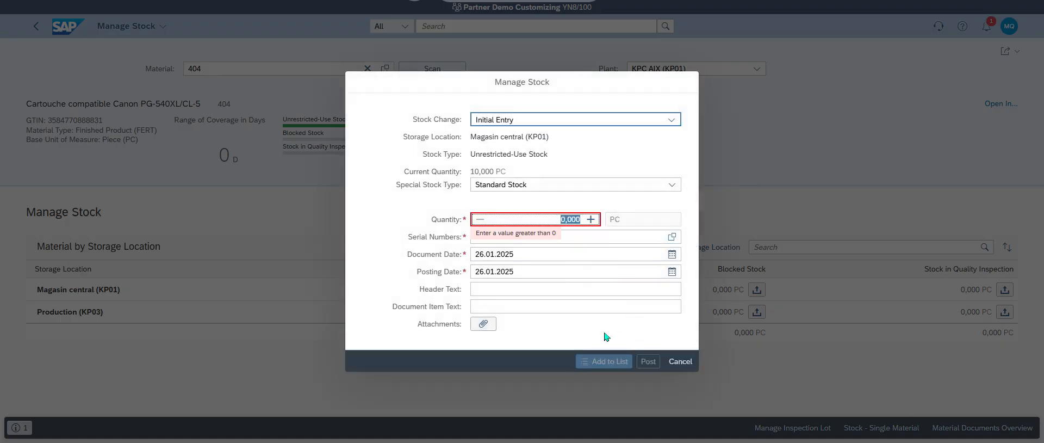
type("2")
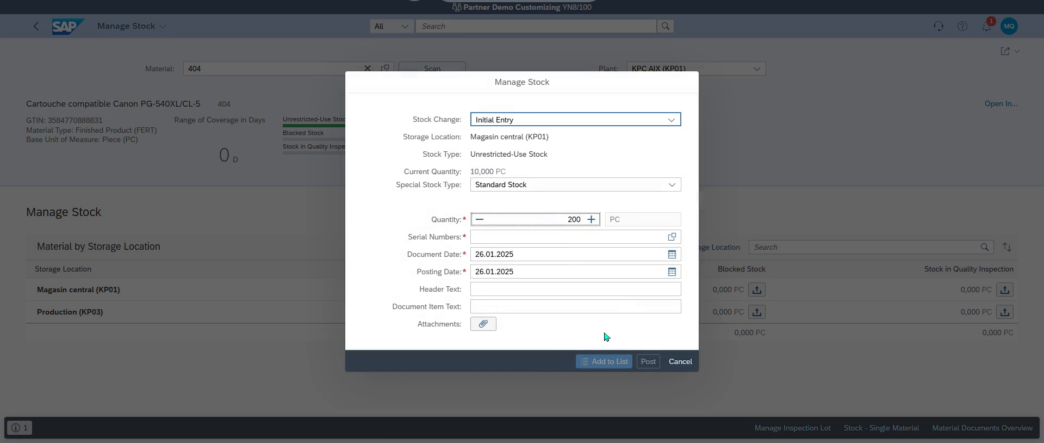
left_click(604, 333)
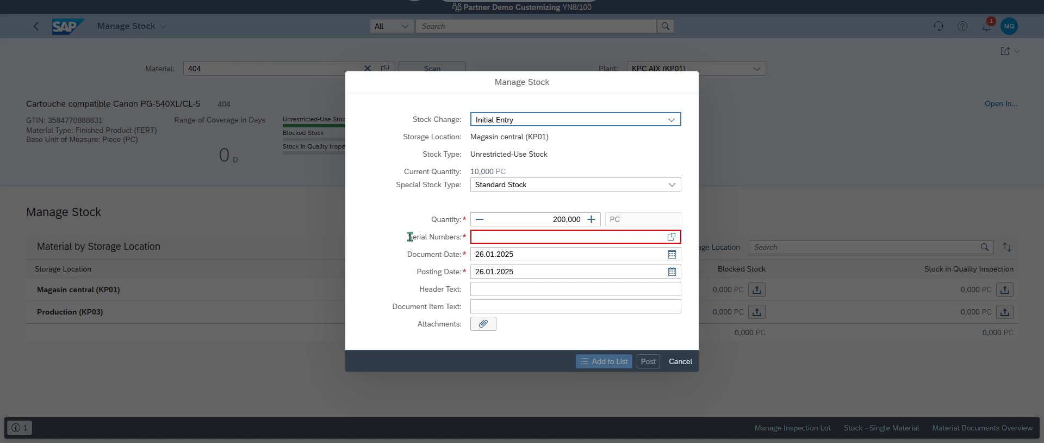
Set the serial numbers to Auto-Create and post the initial stock entry.
left_click_drag(410, 237, 439, 304)
left_click(671, 236)
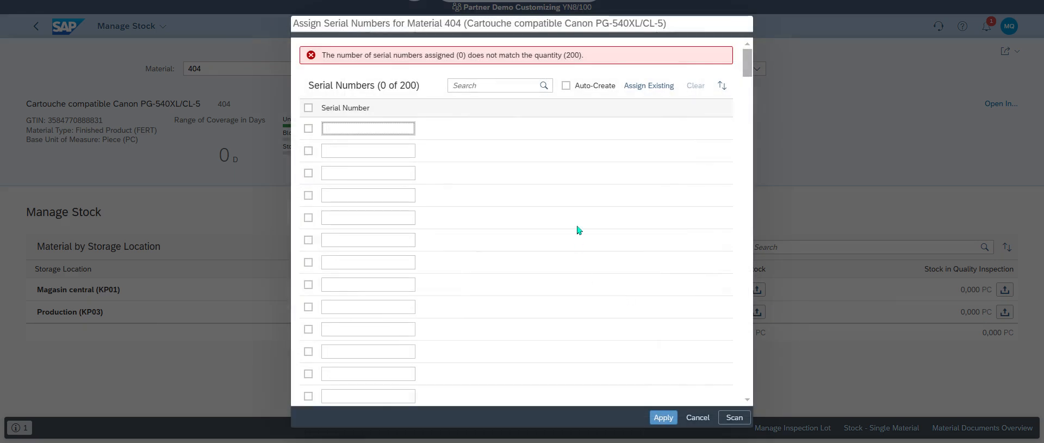
left_click(566, 86)
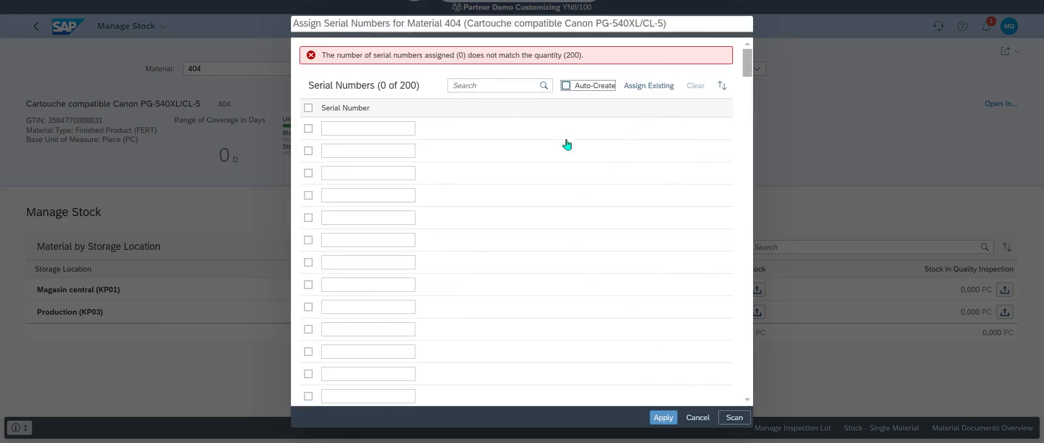
left_click(661, 417)
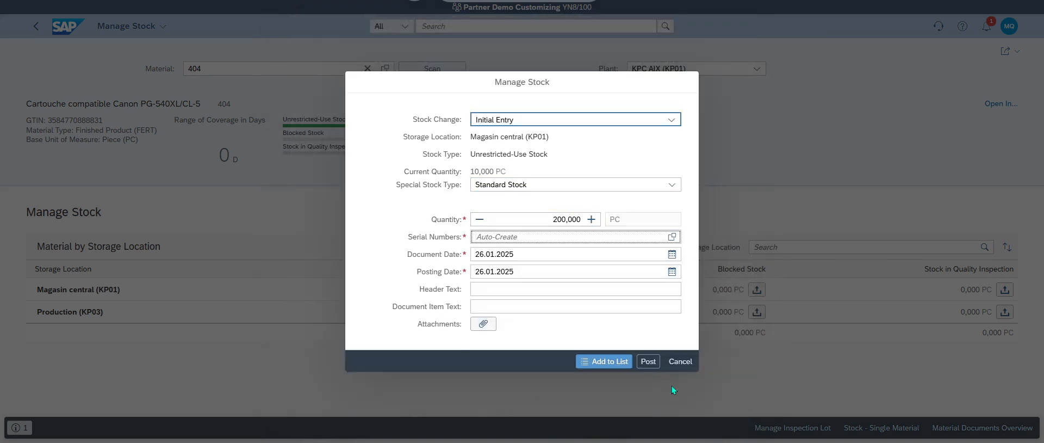
left_click(648, 361)
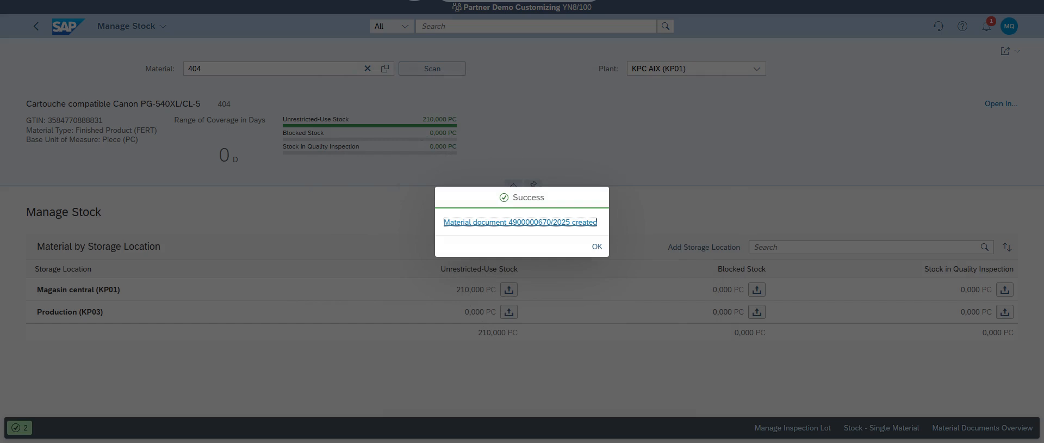
left_click(597, 246)
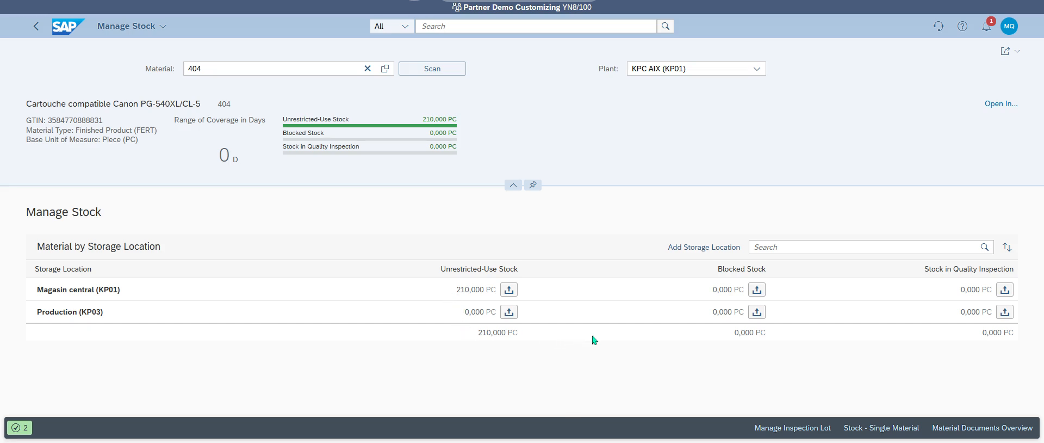
Return to the home page, search the apps for "BOP" and open Schedule BOP Run.
left_click(70, 29)
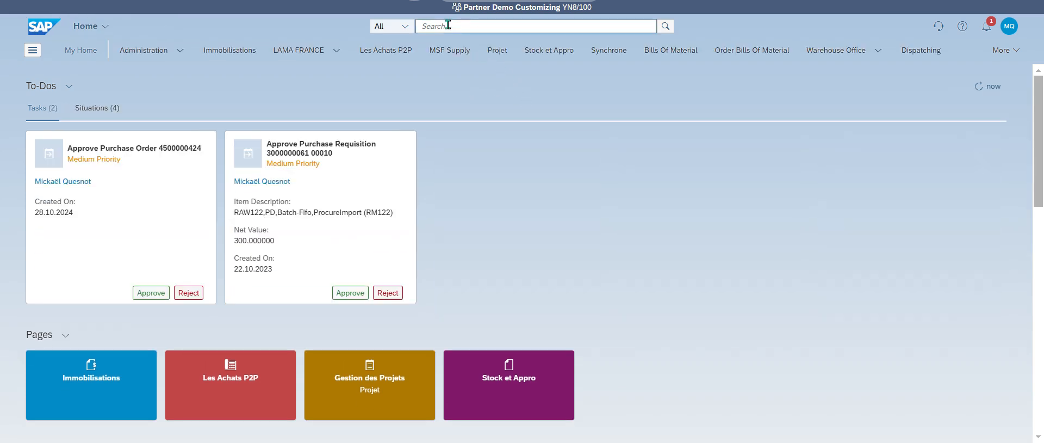
left_click(445, 26)
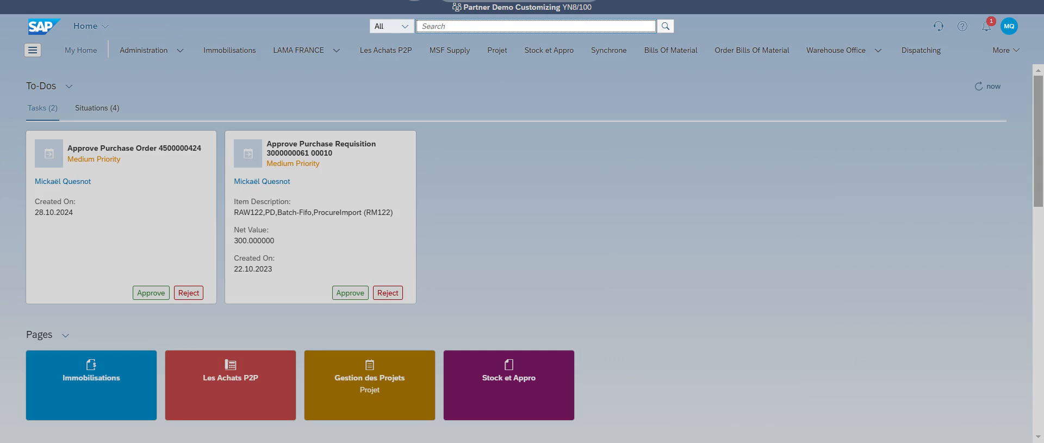
type("MANA")
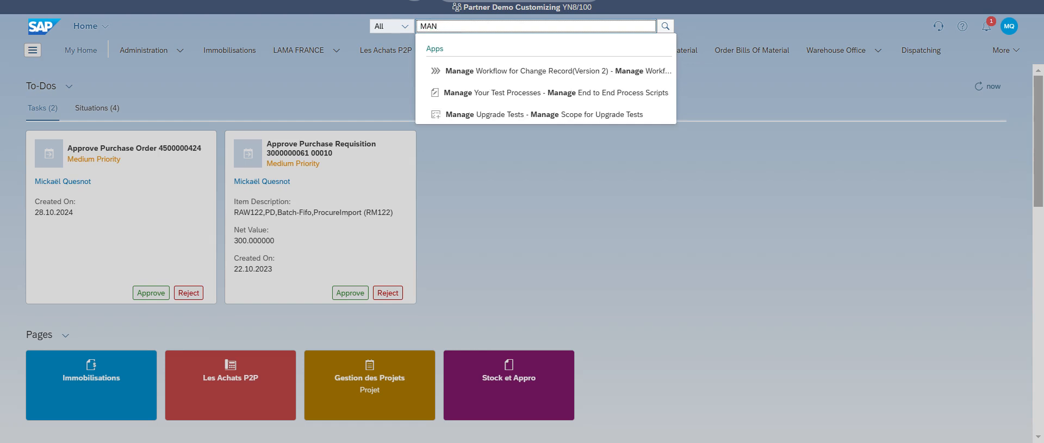
key("BackSpace")
key("BackSpace")
key("BackSpace")
type("BOP")
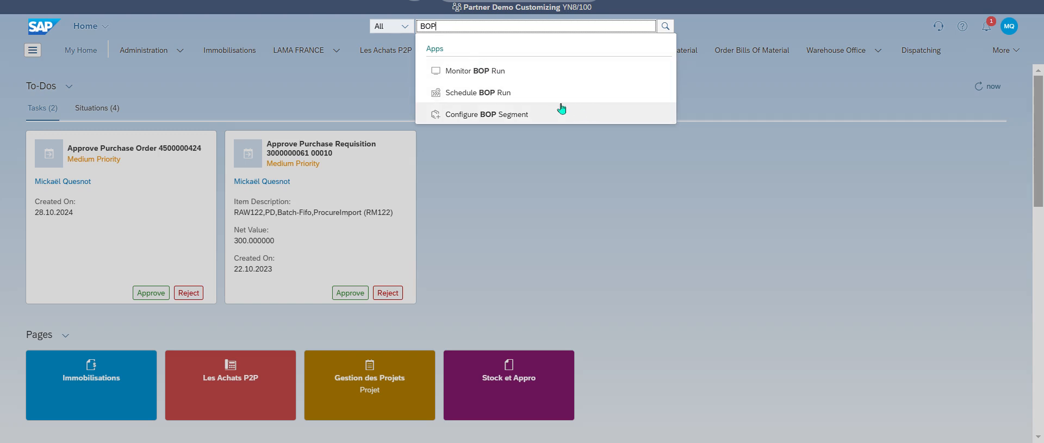
left_click(516, 100)
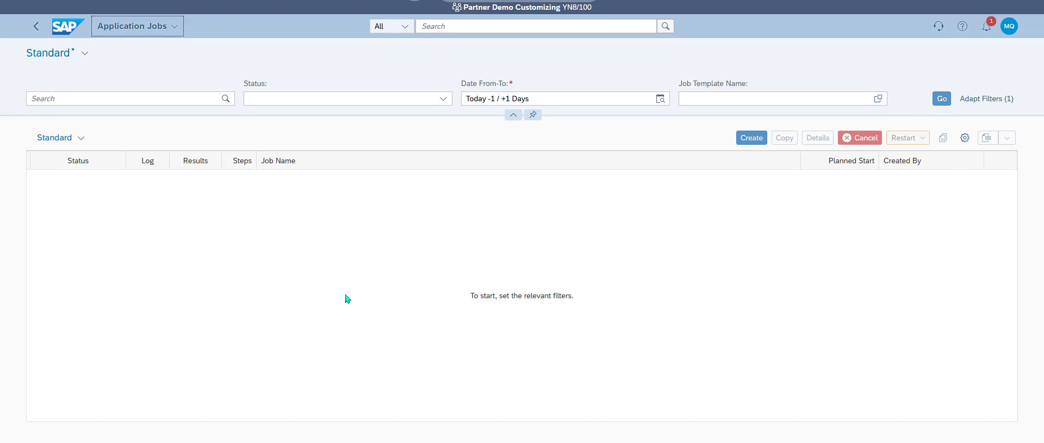
Create a job from the ATP: Backorder Processing Default template, name it 404 and continue to its scheduling options.
left_click(751, 139)
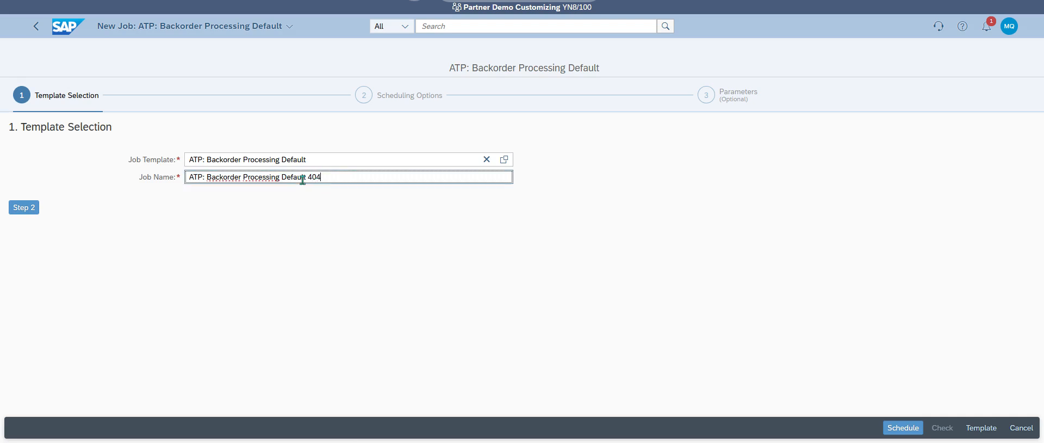
left_click_drag(305, 177, 154, 224)
key("BackSpace")
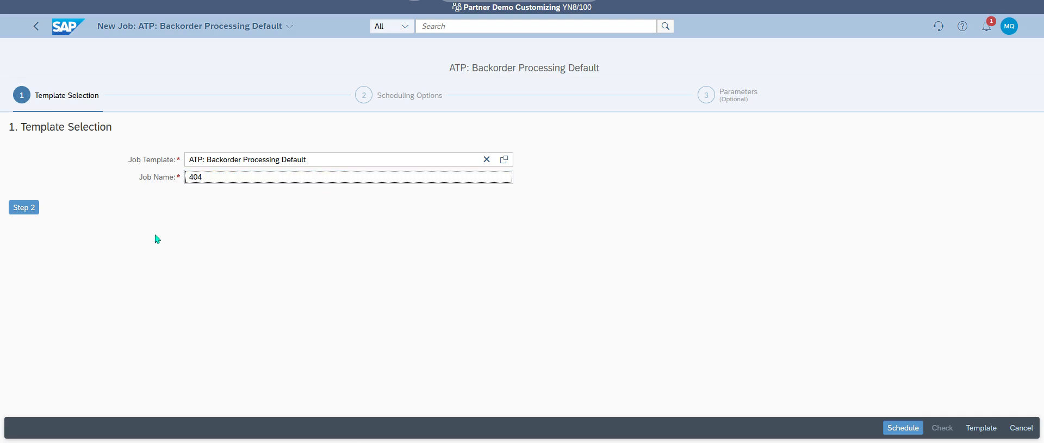
left_click(24, 207)
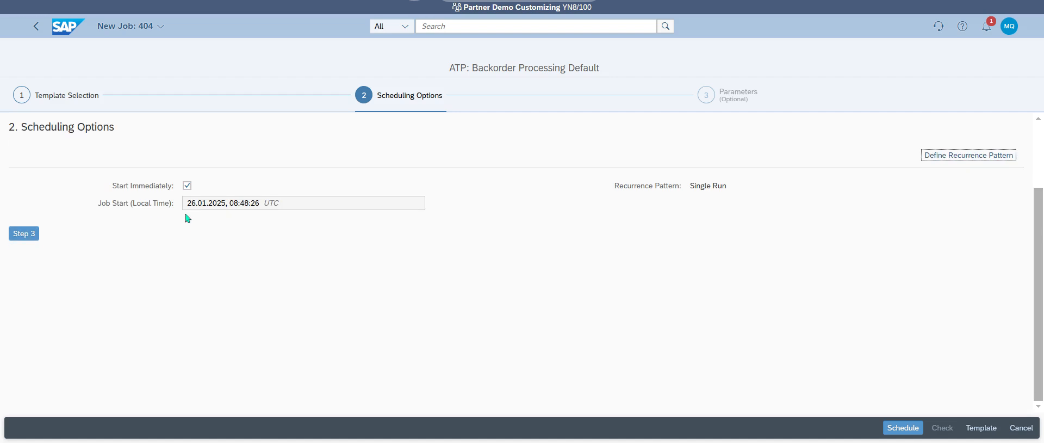
Keep the immediate single-run start, continue to the job parameters and select the BOP variant KPC.
left_click(21, 233)
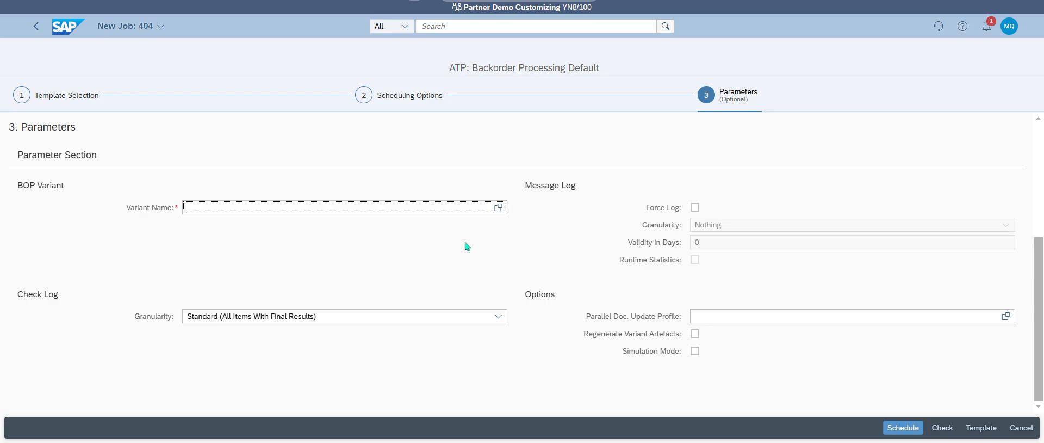
left_click(498, 207)
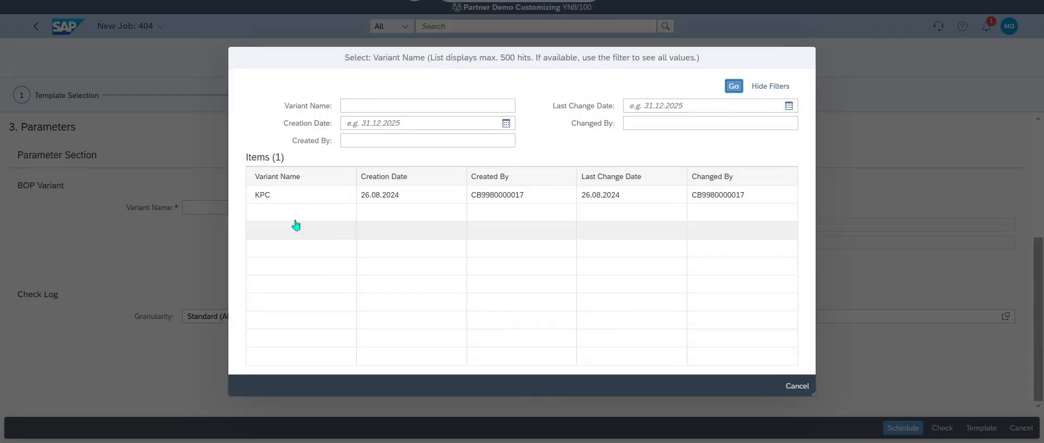
left_click(275, 200)
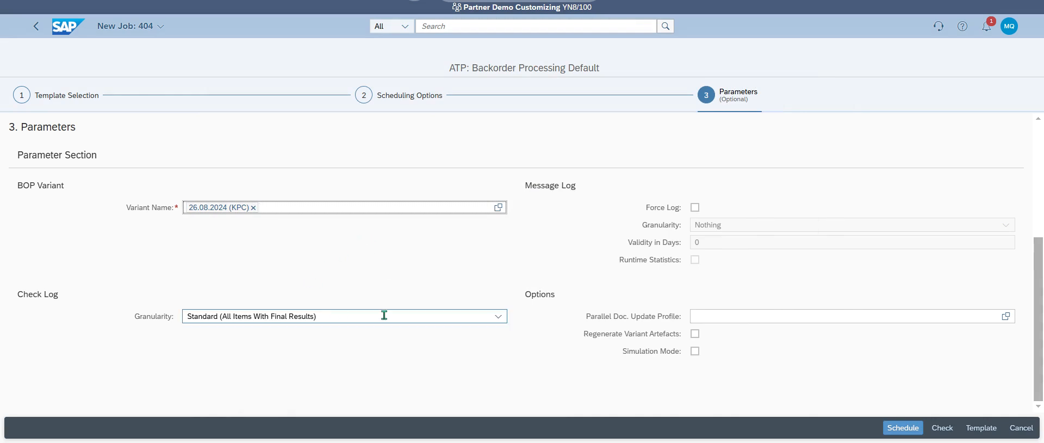
Keep the check log granularity at Standard (All Items With Final Results), check the job and schedule it.
left_click(498, 316)
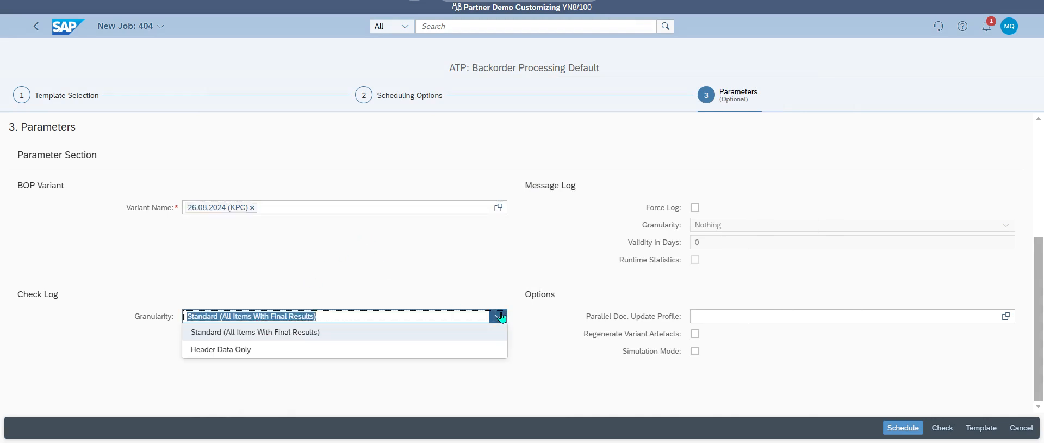
left_click(501, 317)
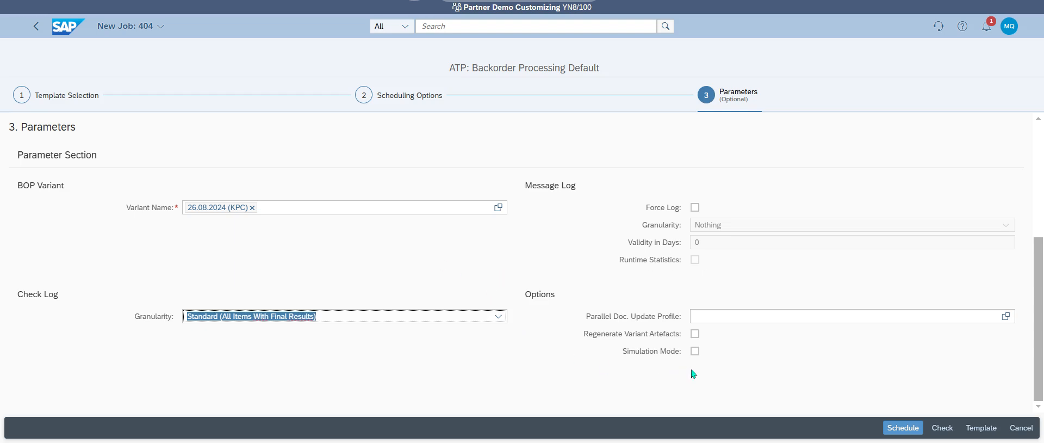
left_click(942, 427)
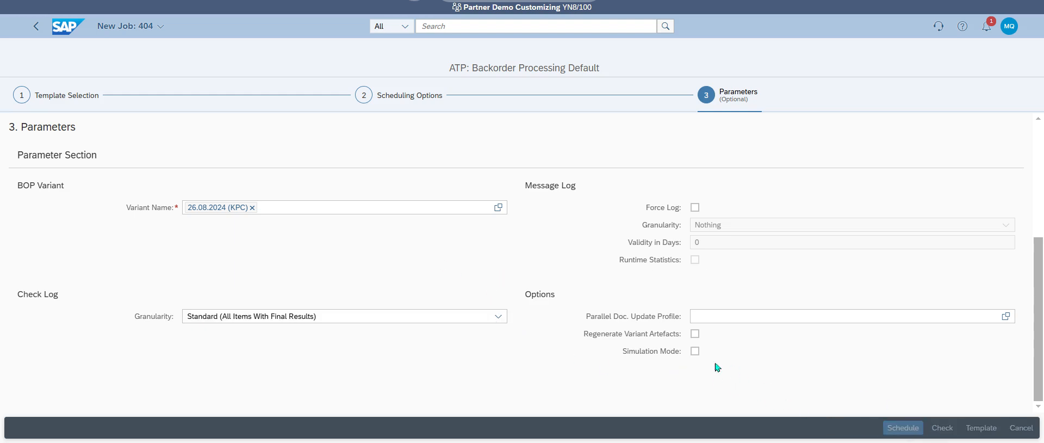
left_click(903, 428)
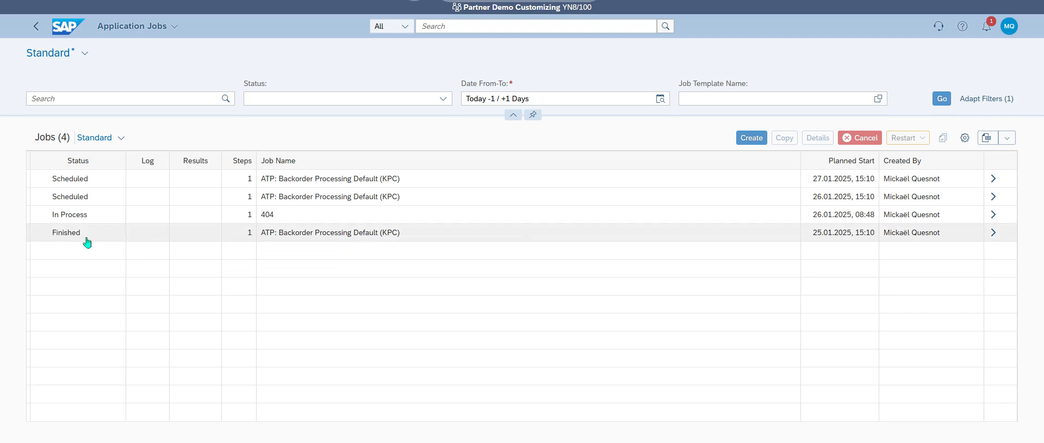
Review the run details and parameters of the finished ATP: Backorder Processing Default (KPC) job, return to the job list and refresh it.
left_click(991, 232)
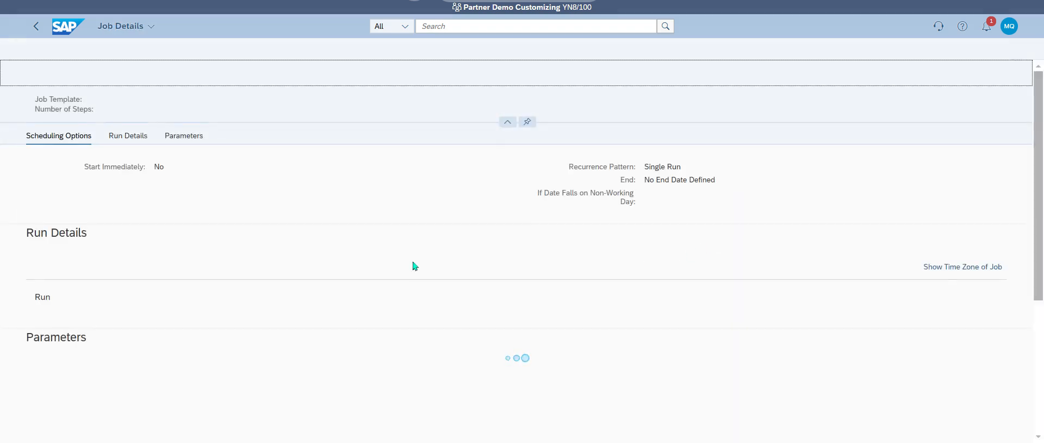
scroll(390, 239, "down", 2)
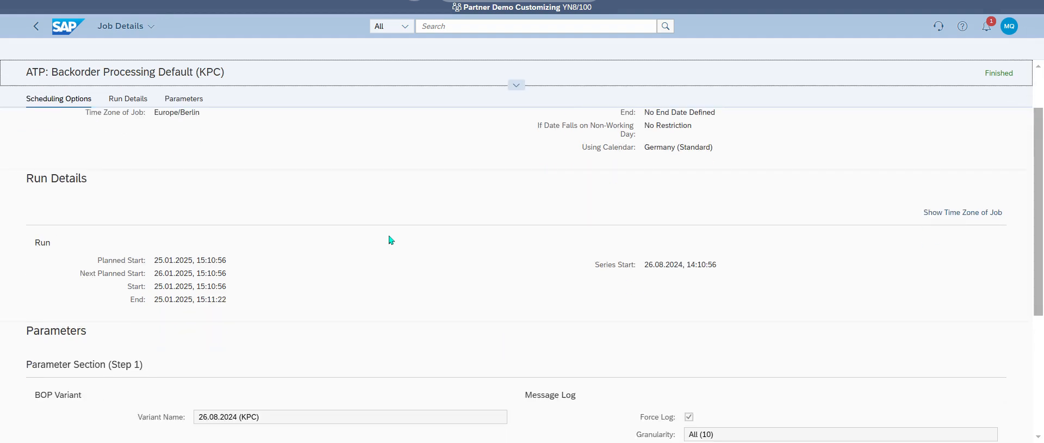
left_click(142, 99)
left_click(175, 101)
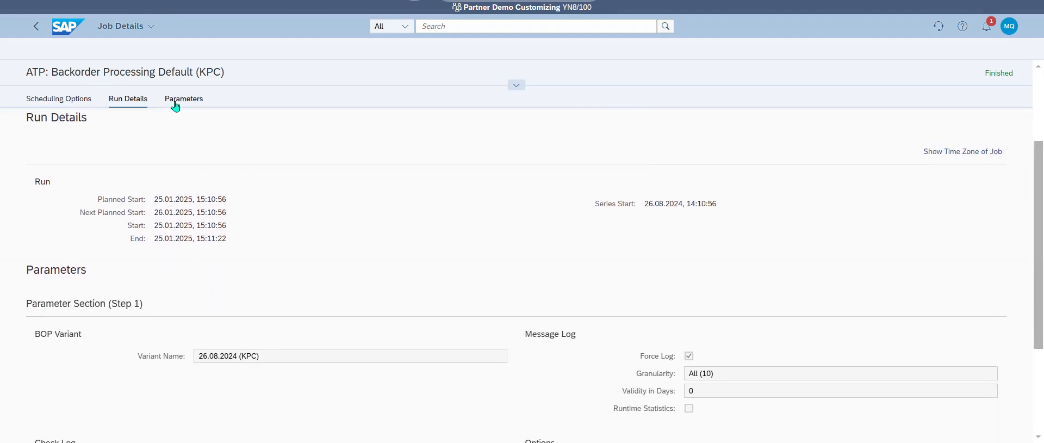
left_click(37, 26)
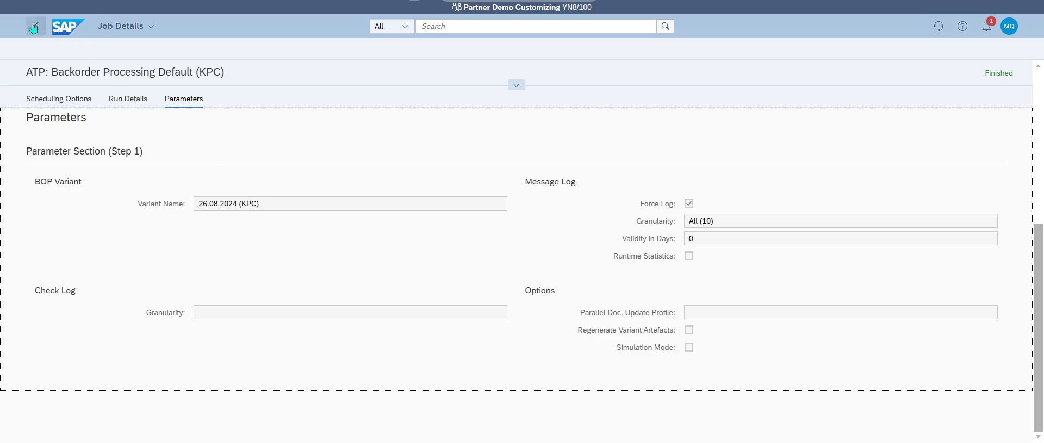
left_click(942, 99)
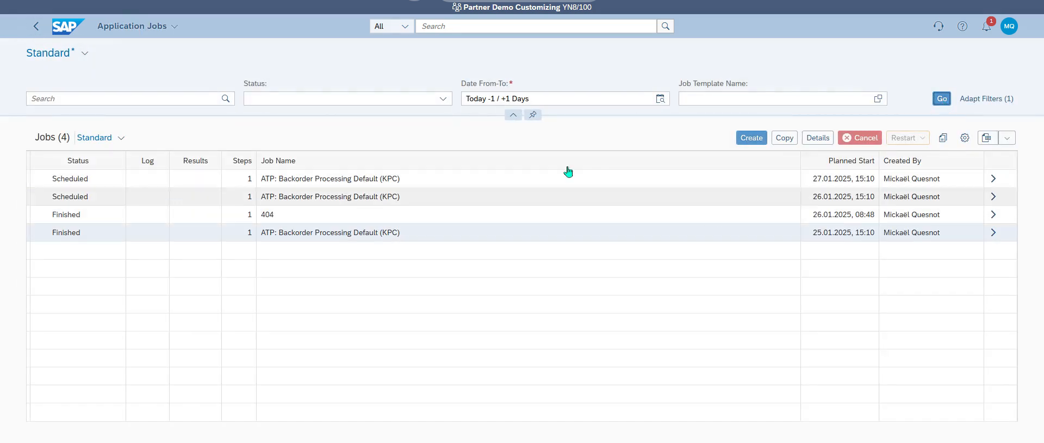
Search the apps for "moni", open Monitor BOP Run and show the details of the most recent KPC run.
left_click(470, 27)
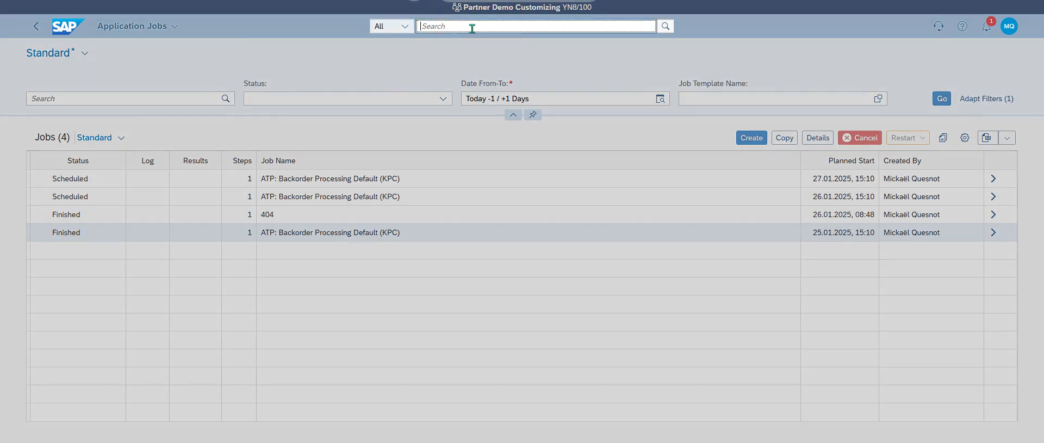
type("moni")
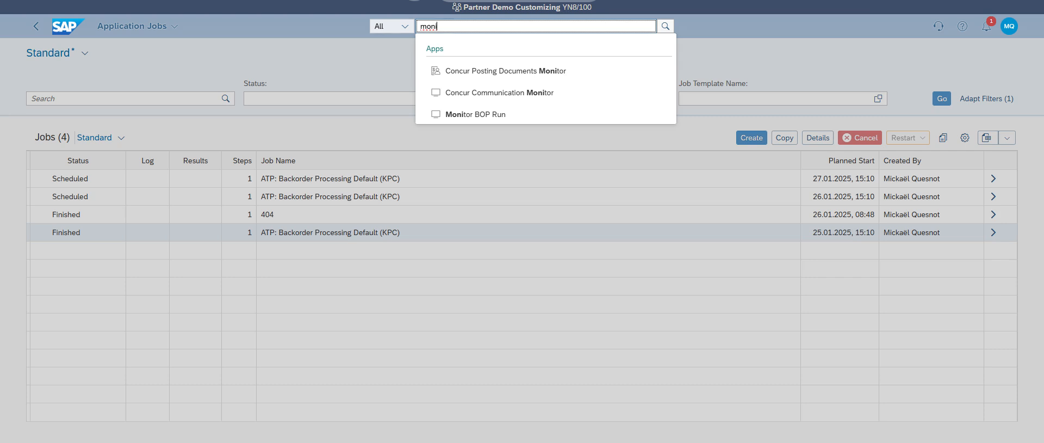
left_click(498, 116)
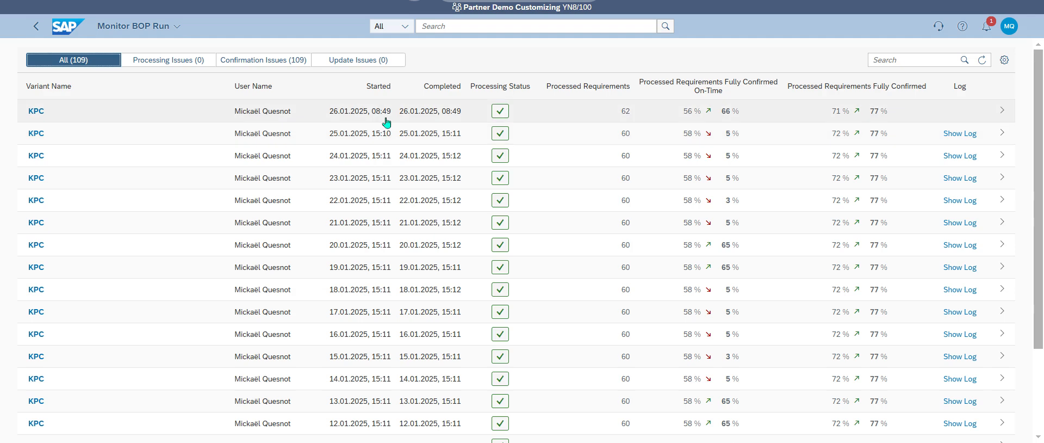
left_click(1002, 110)
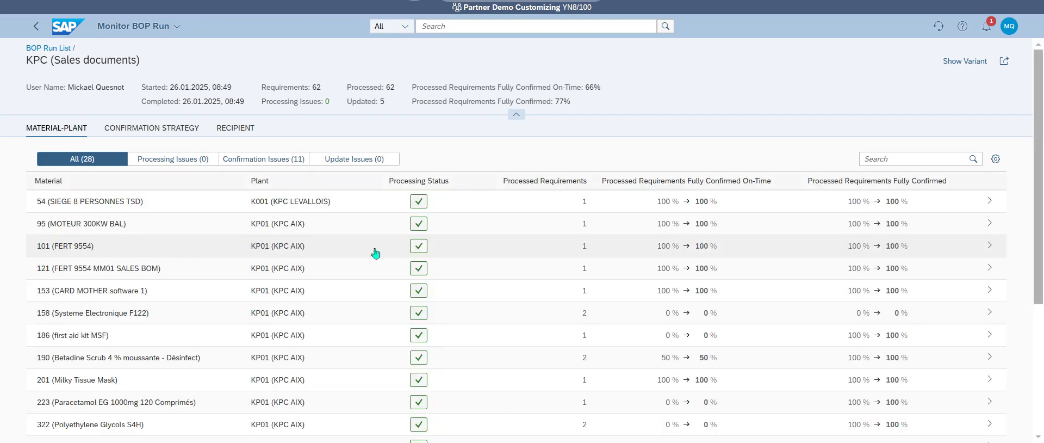
Search the run's material-plant list for 404 and open its processed requirements.
left_click(902, 162)
type("404")
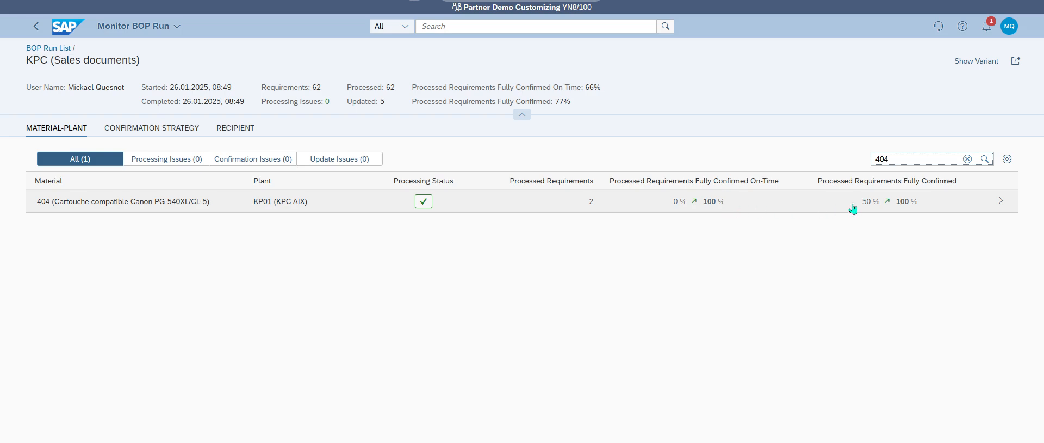
left_click(997, 208)
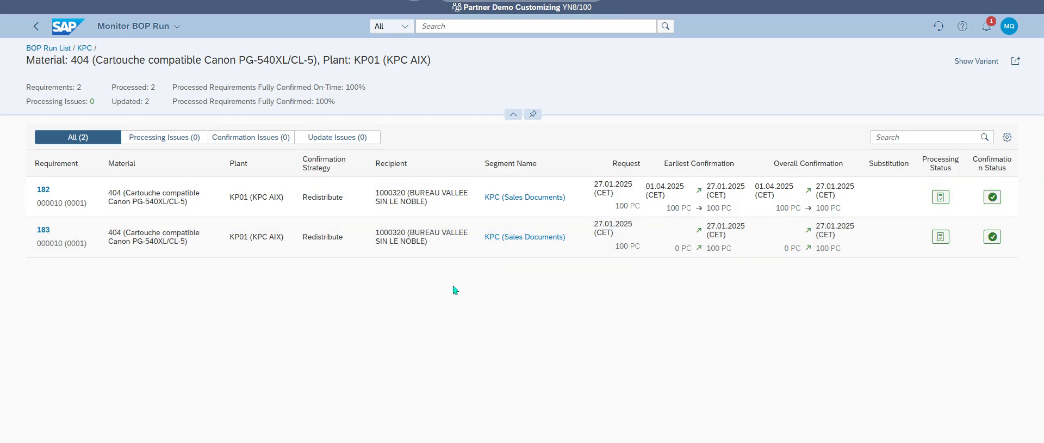
Open the sales order of the second requirement and check the confirmed quantity in item 10's schedule lines.
left_click(43, 230)
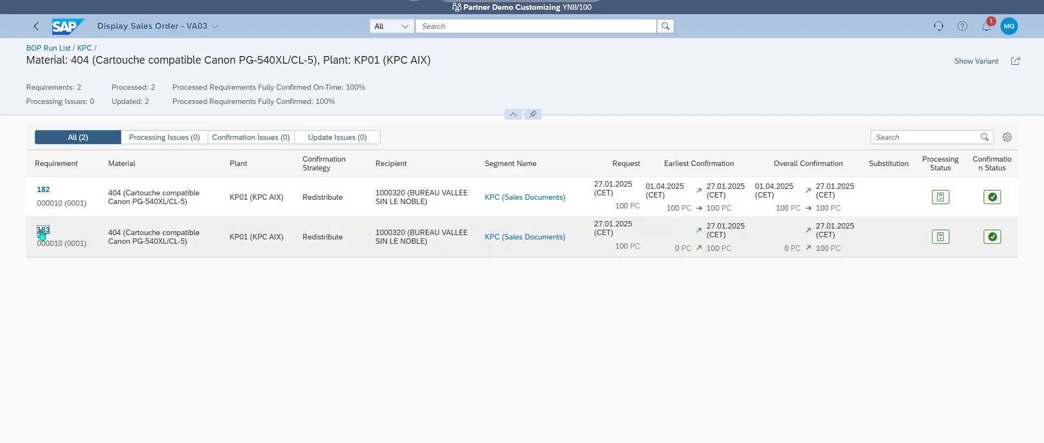
scroll(499, 233, "down", 3)
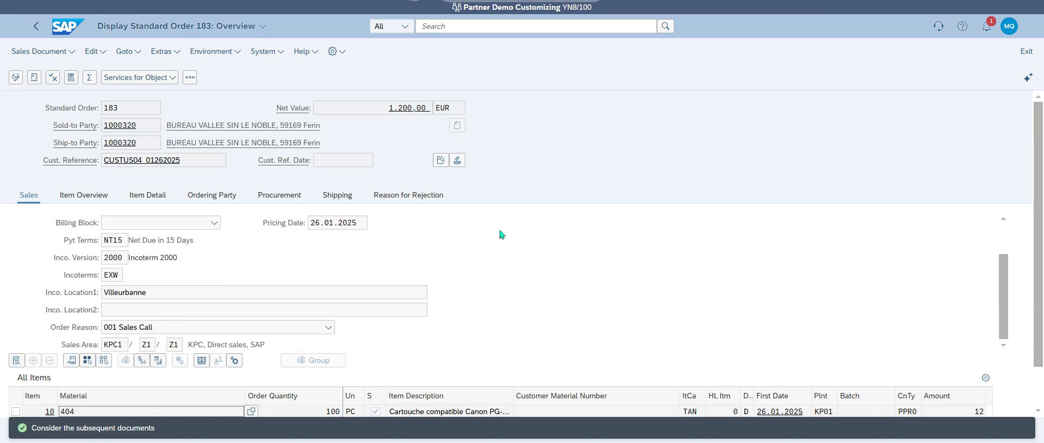
scroll(626, 240, "down", 1)
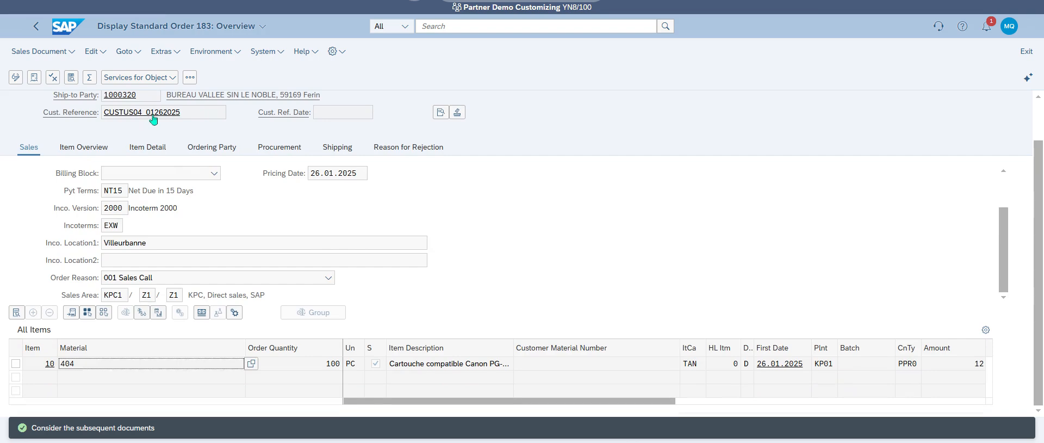
left_click(16, 363)
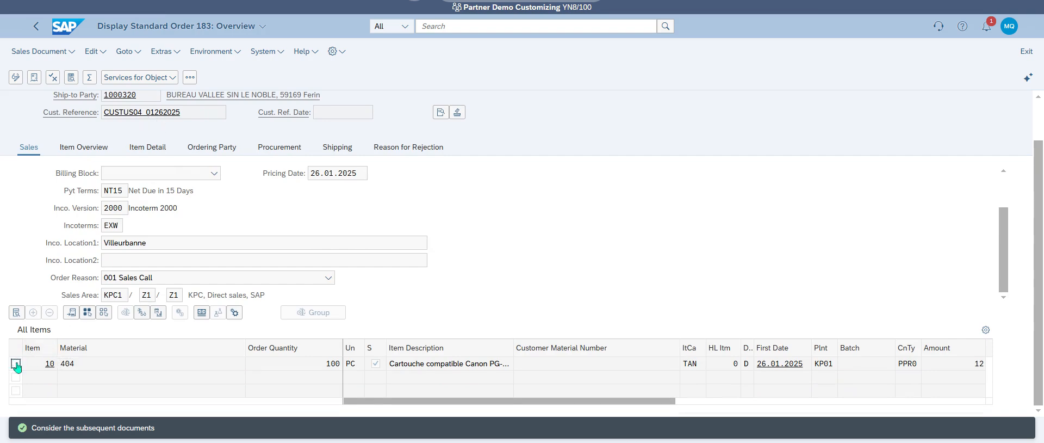
left_click(17, 312)
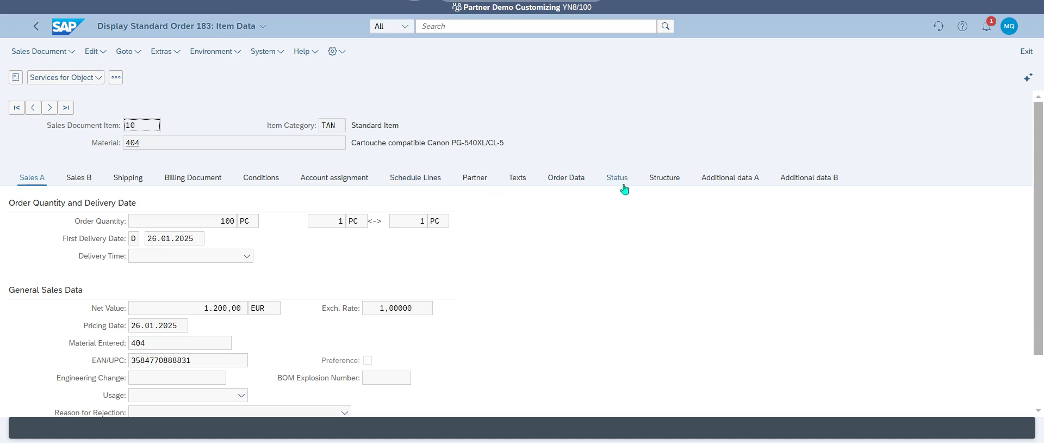
left_click(402, 179)
left_click(352, 323)
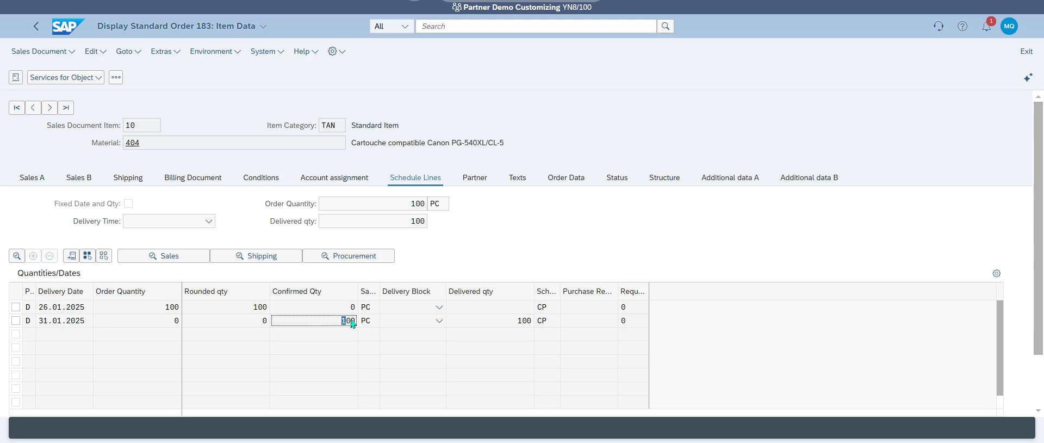
Return to the sales order overview, display the order's document flow and go back to the overview.
left_click(33, 32)
scroll(478, 226, "down", 5)
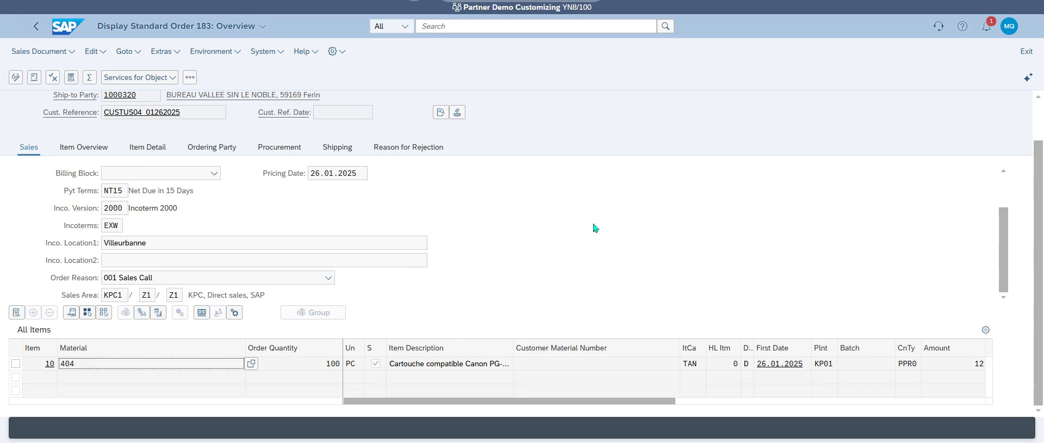
left_click(34, 78)
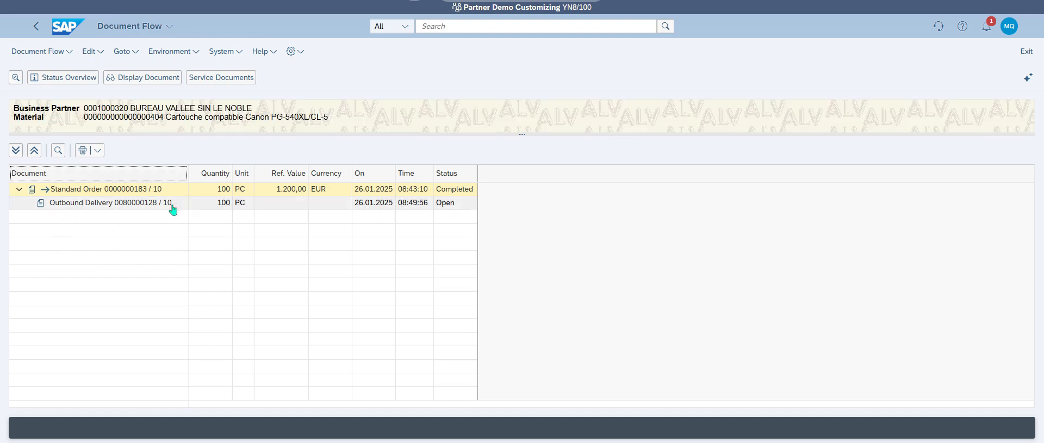
left_click(36, 25)
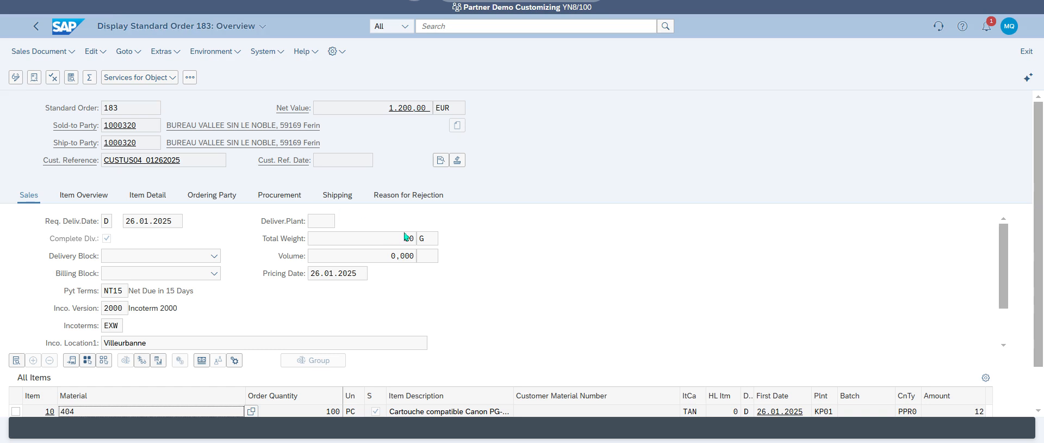
Display the sales order's header data and examine its shipping details.
left_click(440, 160)
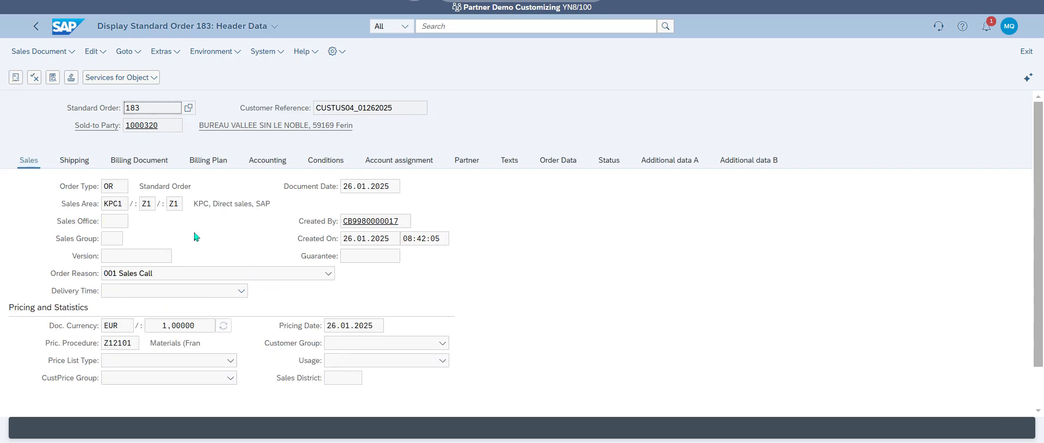
left_click(74, 160)
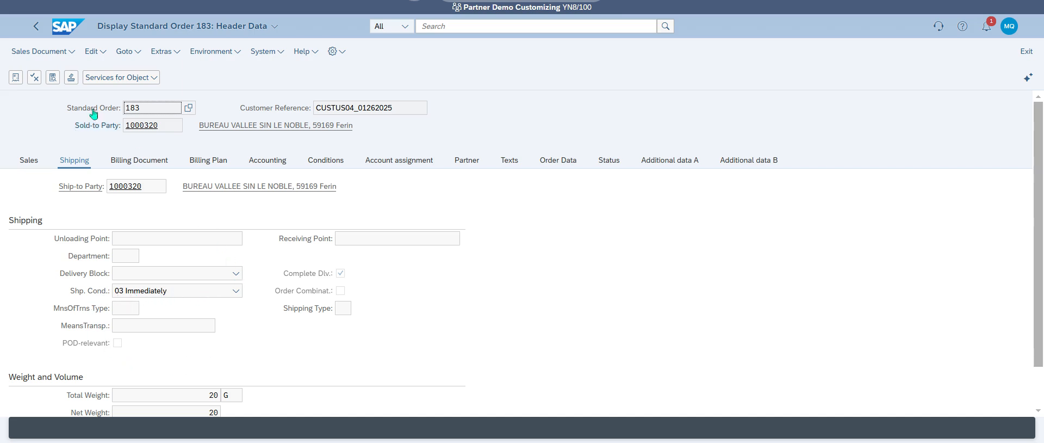
left_click(56, 28)
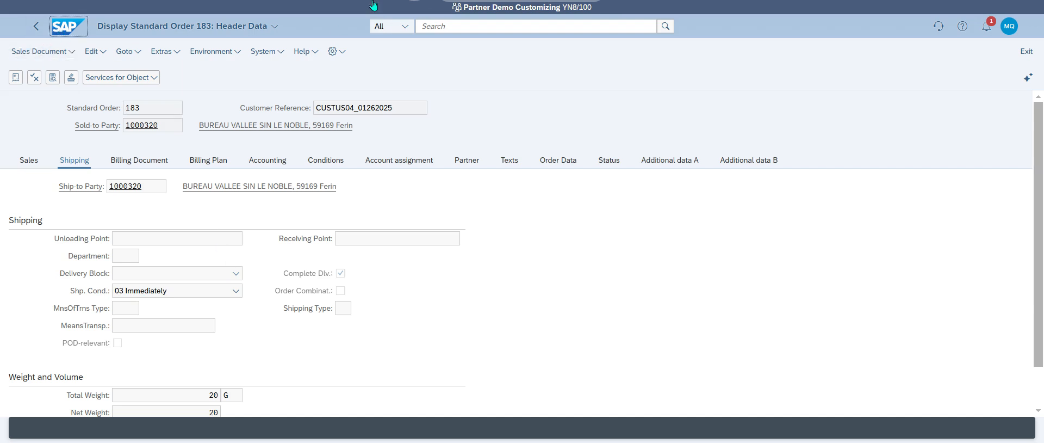
Search the apps for "application jobs" and open Application Jobs.
left_click(467, 25)
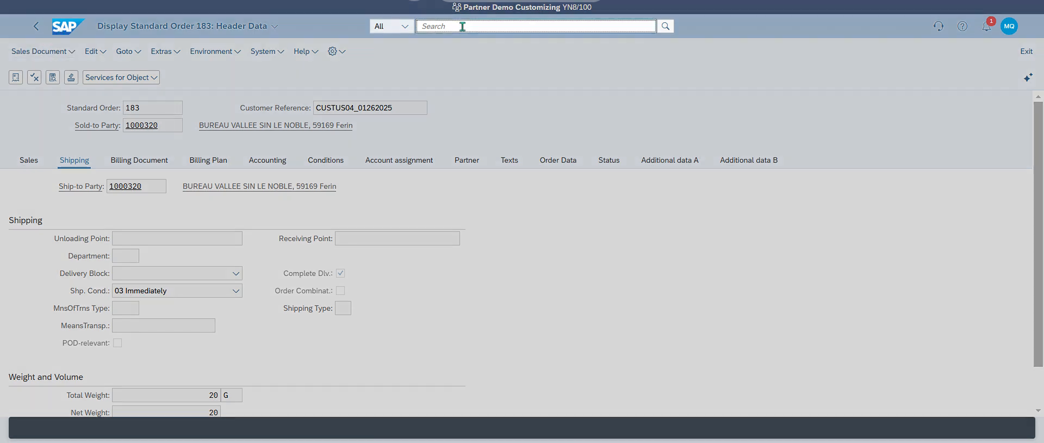
type("sche")
key("BackSpace")
key("BackSpace")
key("BackSpace")
type("application")
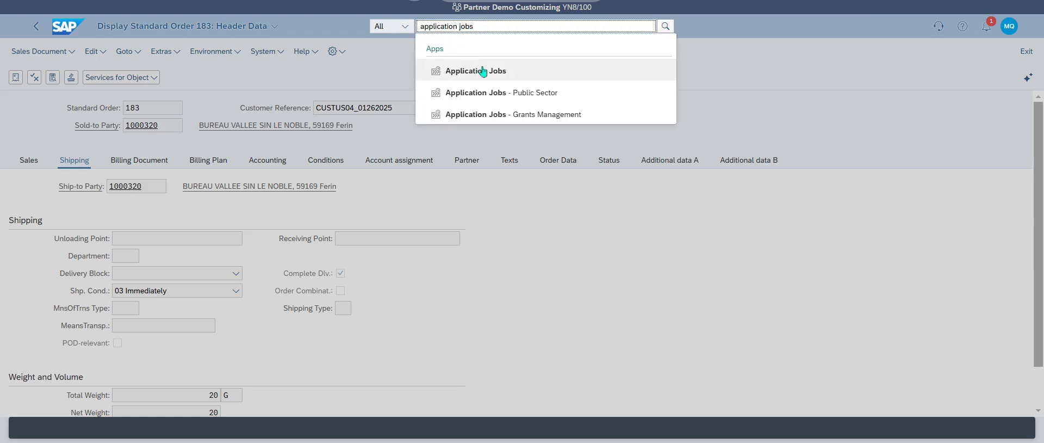
left_click(438, 71)
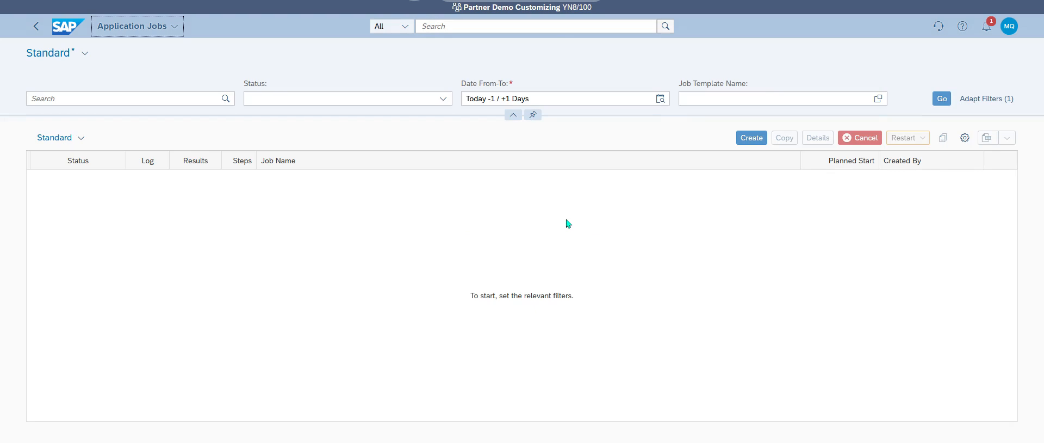
left_click(111, 97)
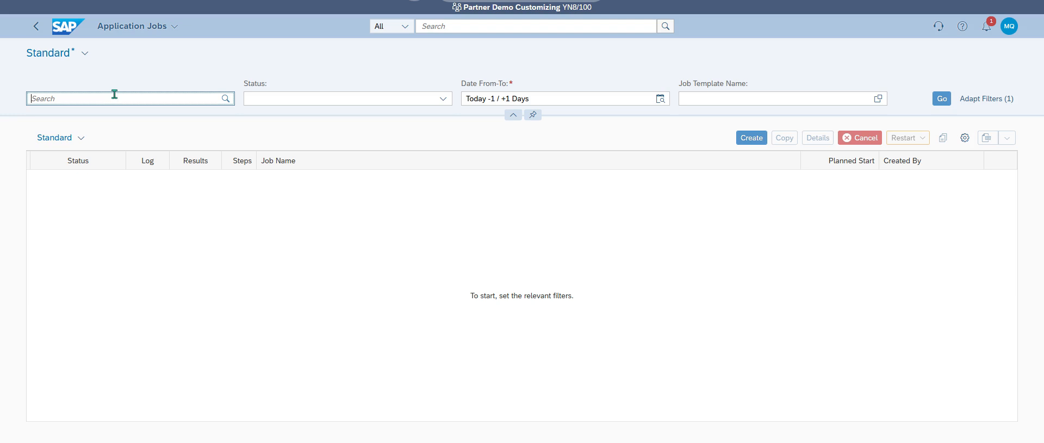
type("outbound")
key("Return")
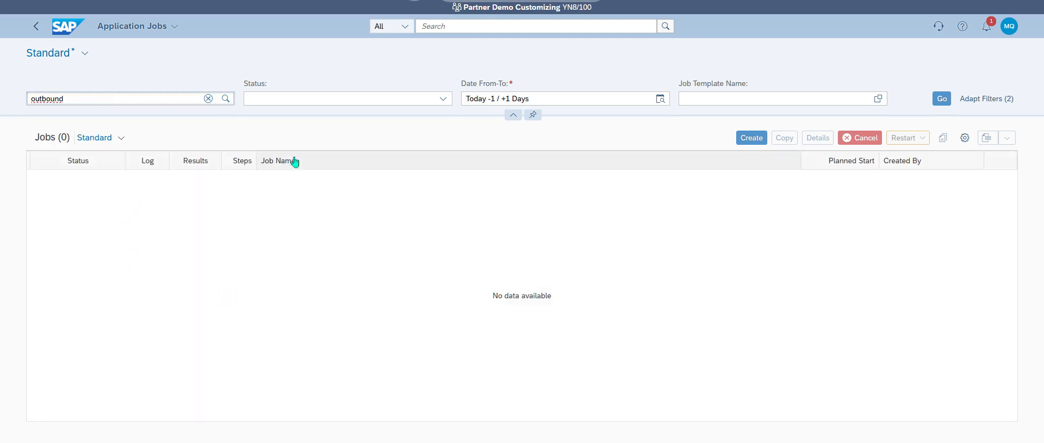
left_click(208, 98)
List the jobs without a search term and copy the job name Schedule Delivery Creation for Sales Orders (SO).
left_click(941, 100)
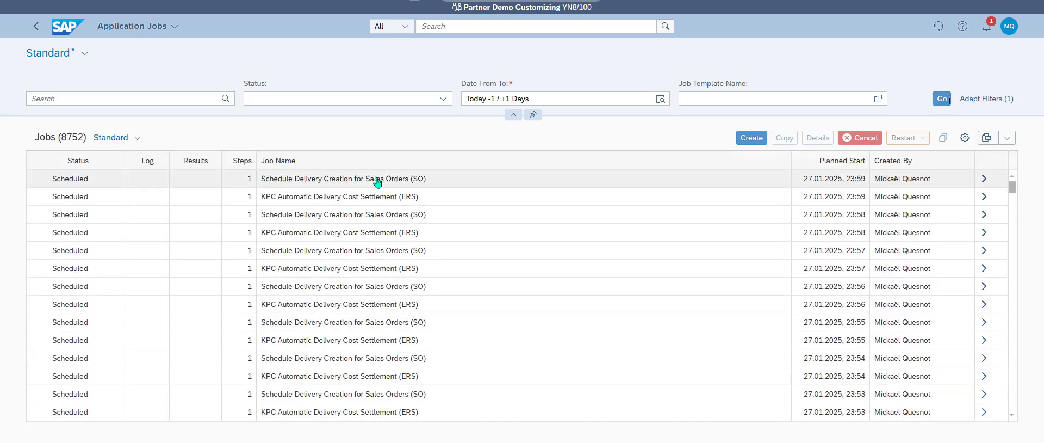
left_click_drag(446, 183, 260, 185)
key("ctrl+c")
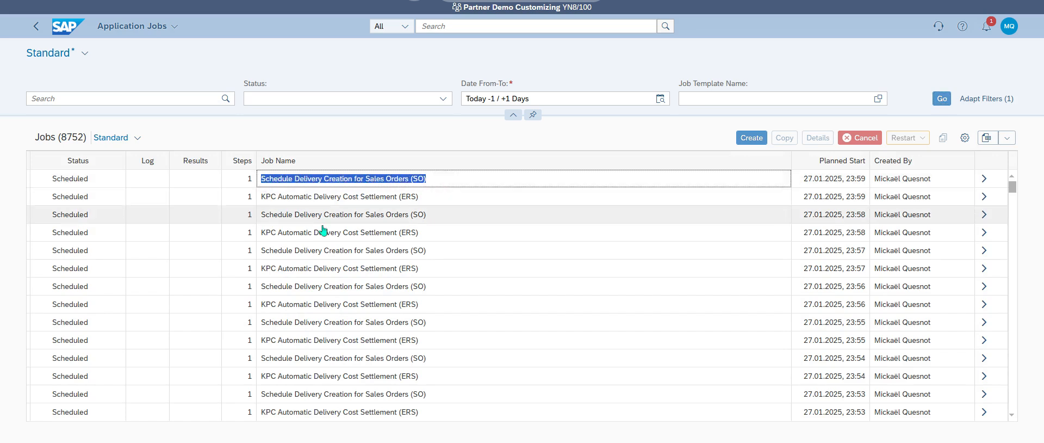
Filter the application jobs to today's date and the status Finished.
left_click(660, 98)
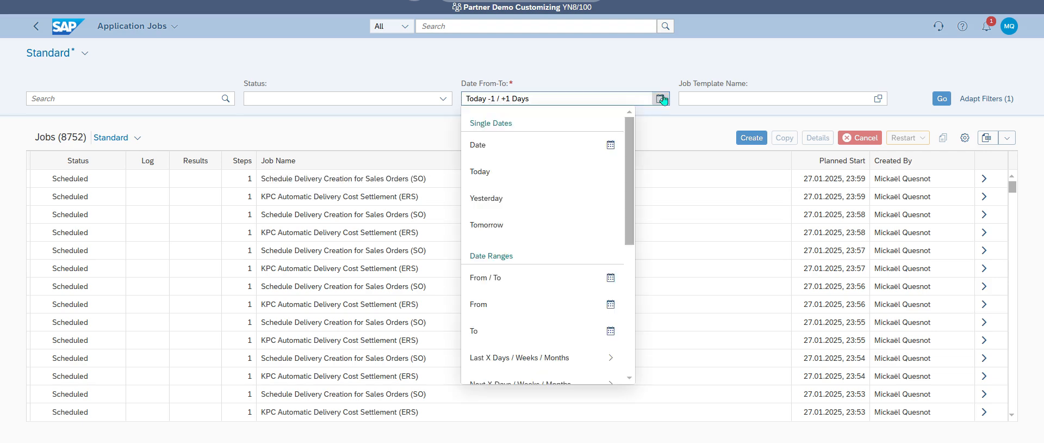
scroll(598, 157, "up", 3)
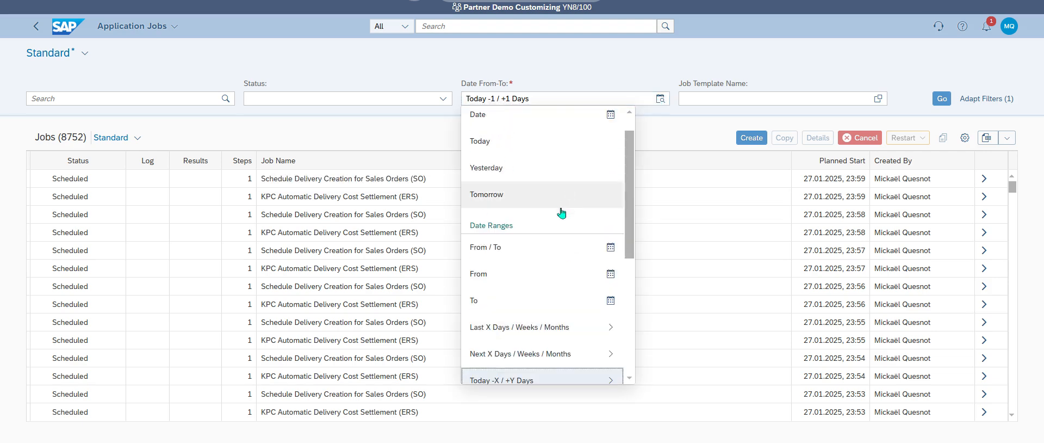
left_click(513, 148)
left_click(941, 99)
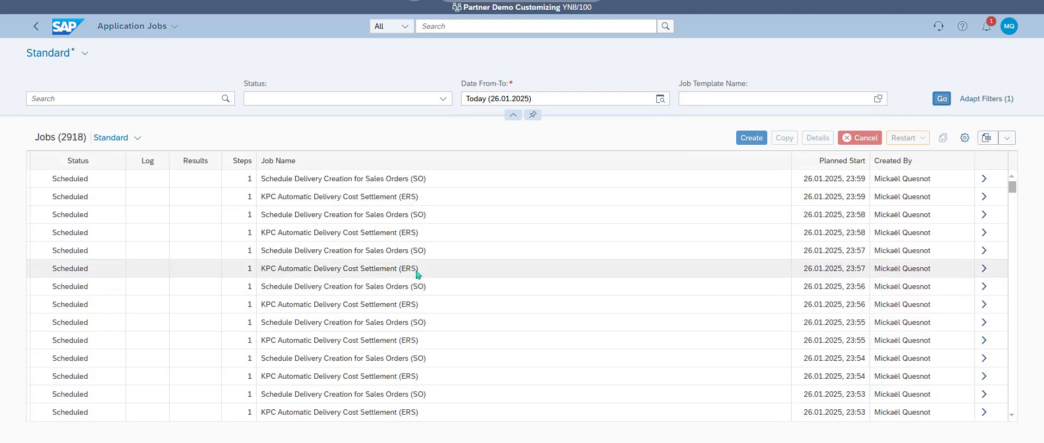
scroll(440, 261, "down", 4)
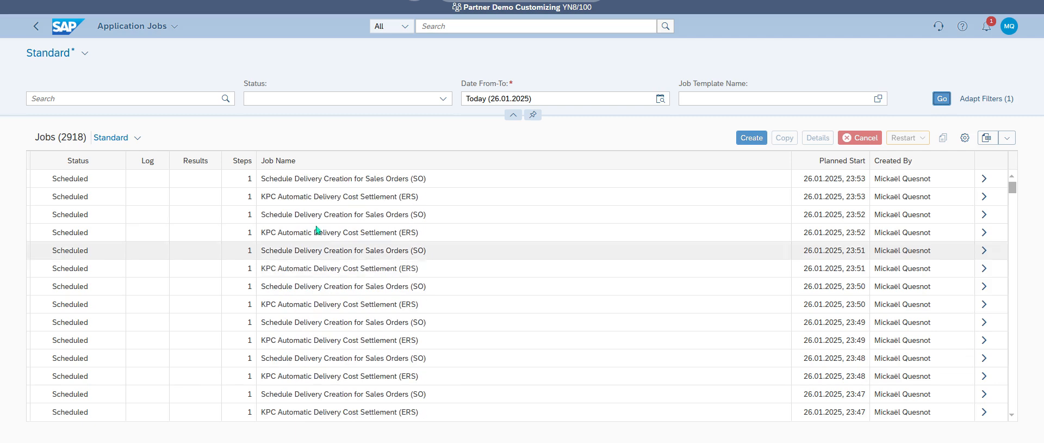
left_click(443, 99)
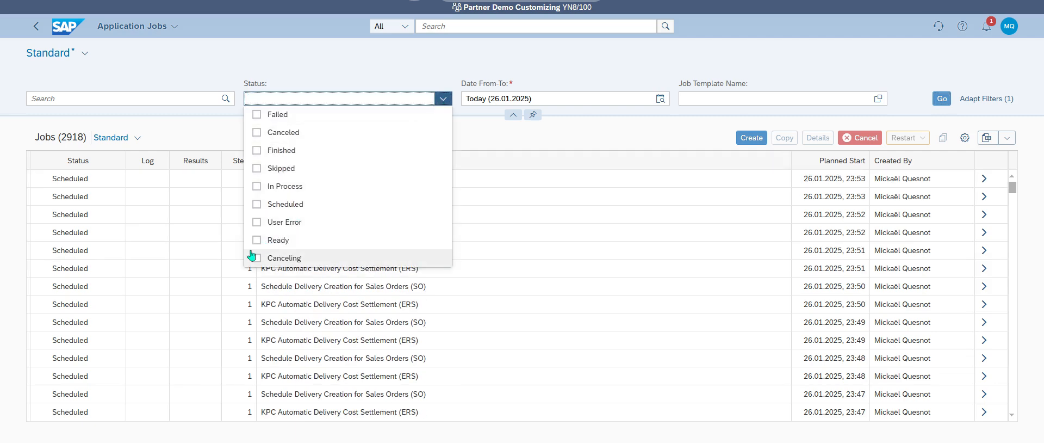
left_click(257, 150)
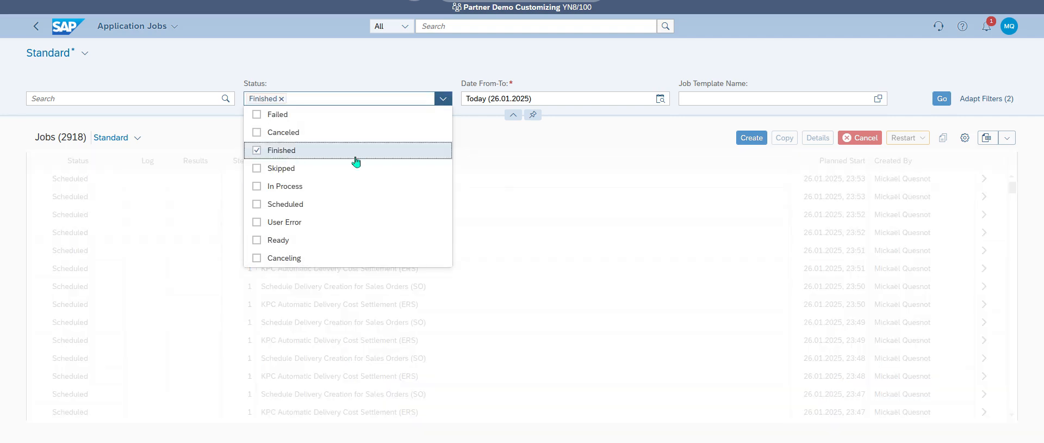
left_click(942, 99)
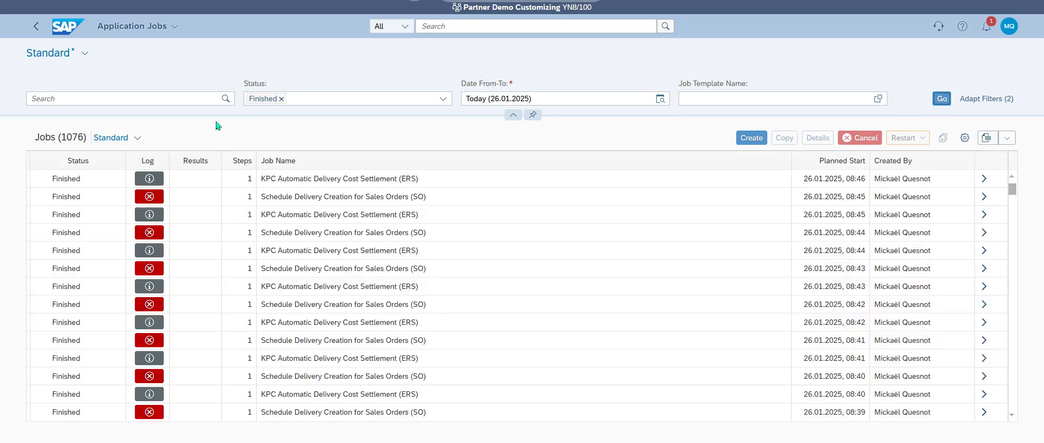
Search the finished jobs for the copied name Schedule Delivery Creation for Sales Orders (SO) and look through the matching runs.
left_click(180, 99)
key("ctrl+v")
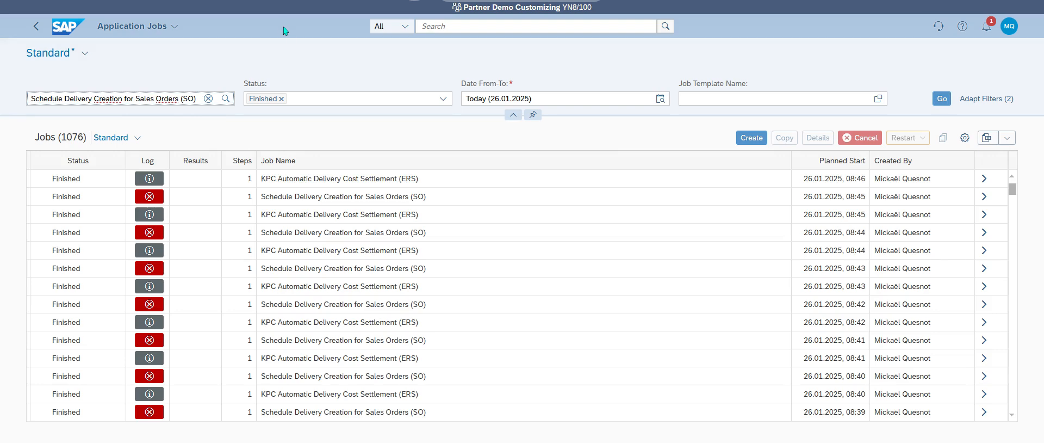
key("Return")
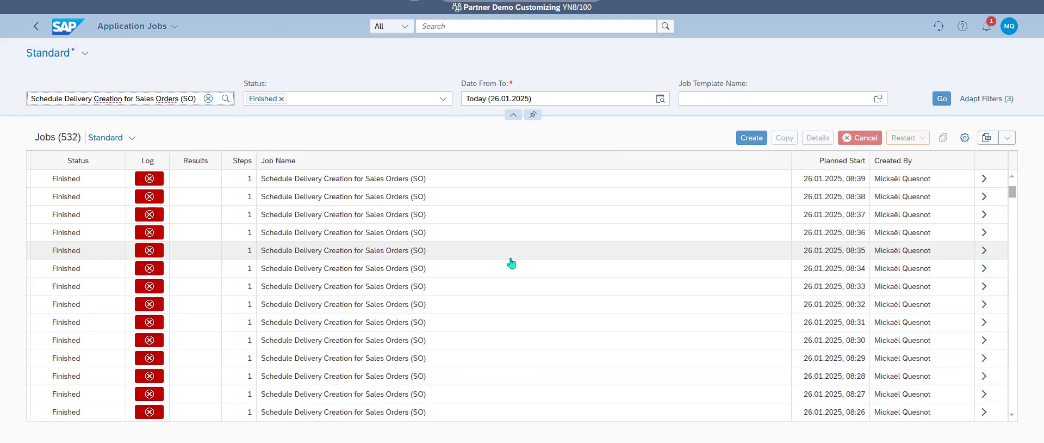
scroll(511, 262, "down", 10)
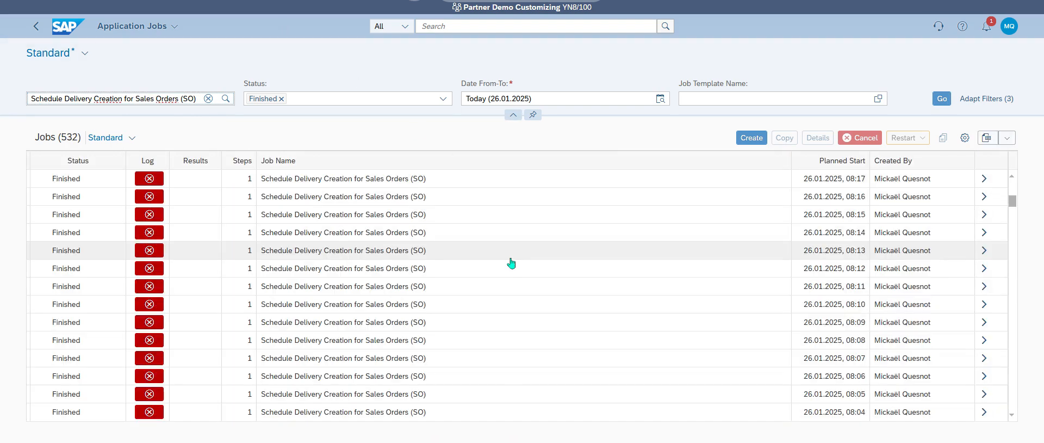
left_click_drag(1012, 211, 1012, 414)
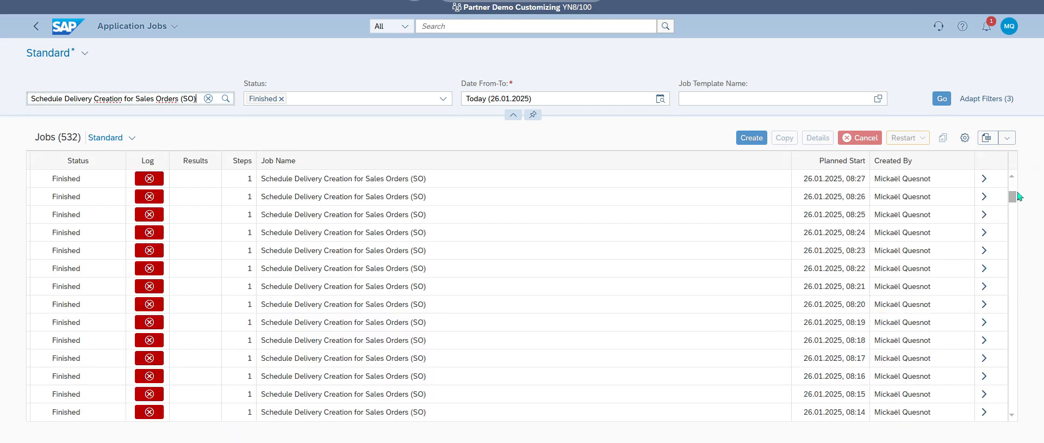
left_click_drag(1015, 199, 1015, 185)
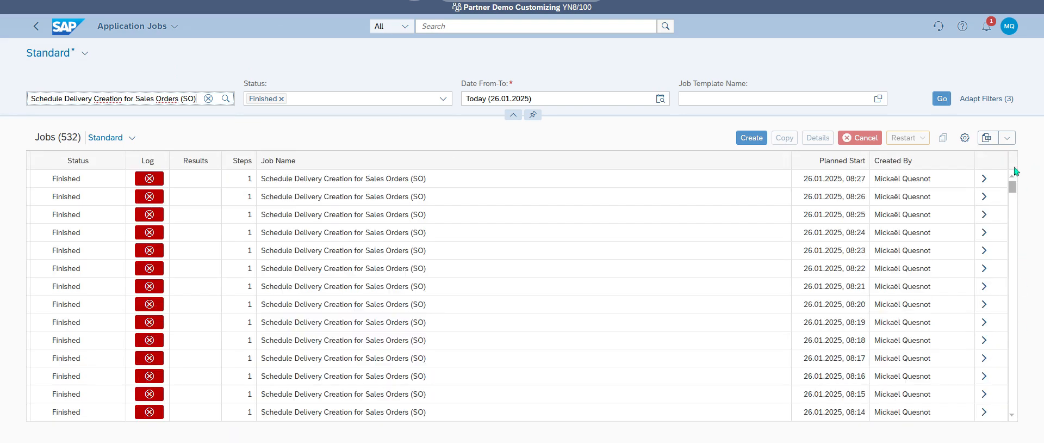
Examine the logs of the two most recent delivery creation runs, returning to the job list after each.
left_click(149, 179)
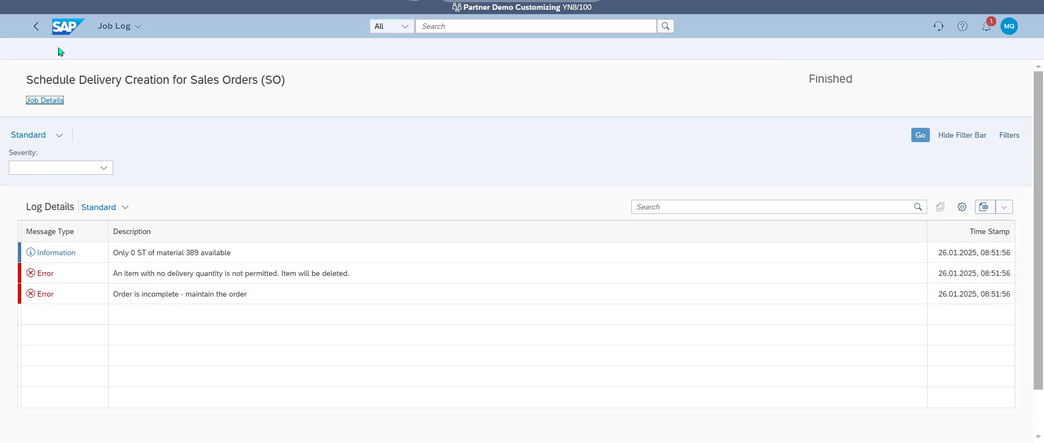
left_click(36, 27)
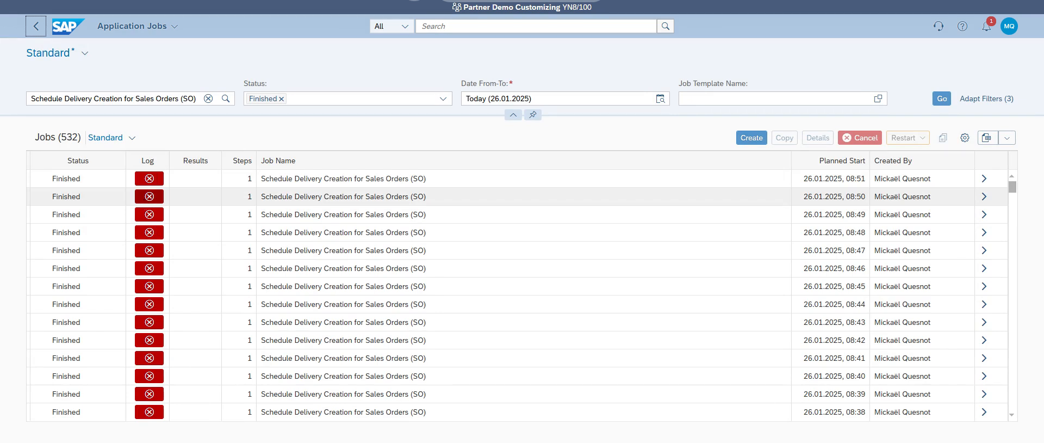
left_click(149, 197)
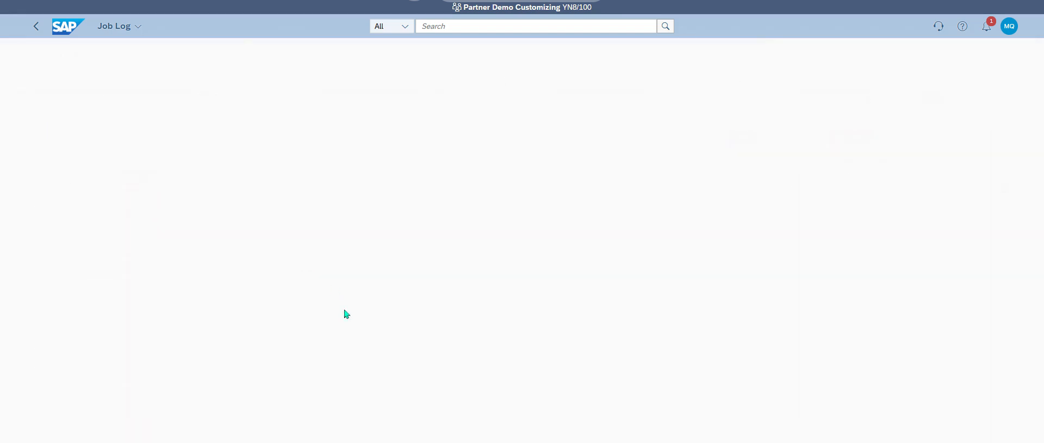
left_click(37, 27)
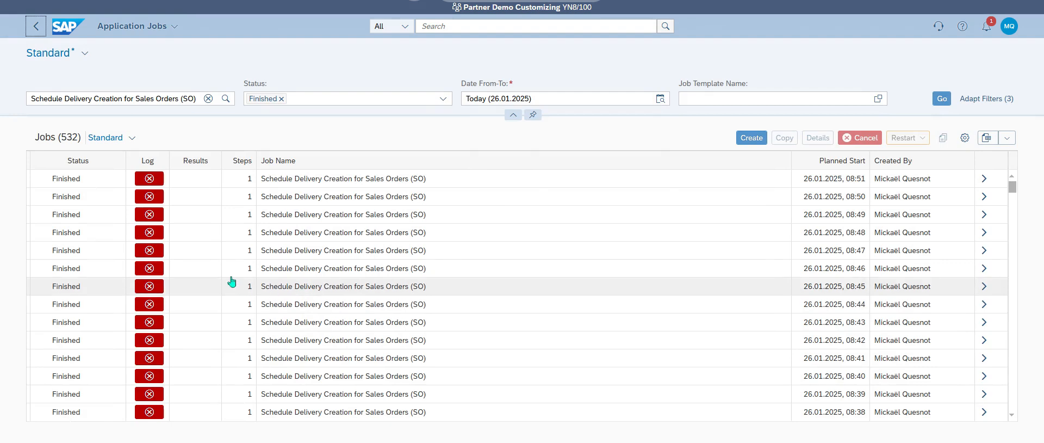
Open the log of the 08:49 run, display the success message's details and copy the delivery number.
left_click(149, 214)
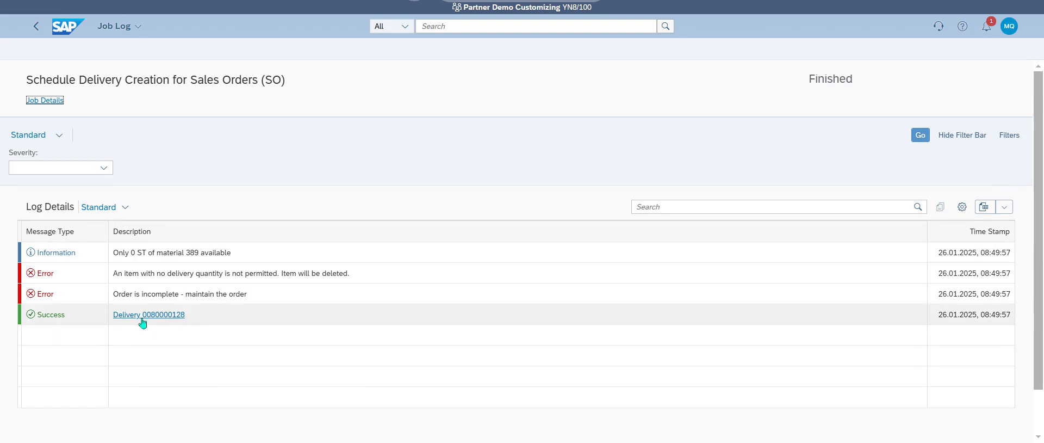
left_click(167, 315)
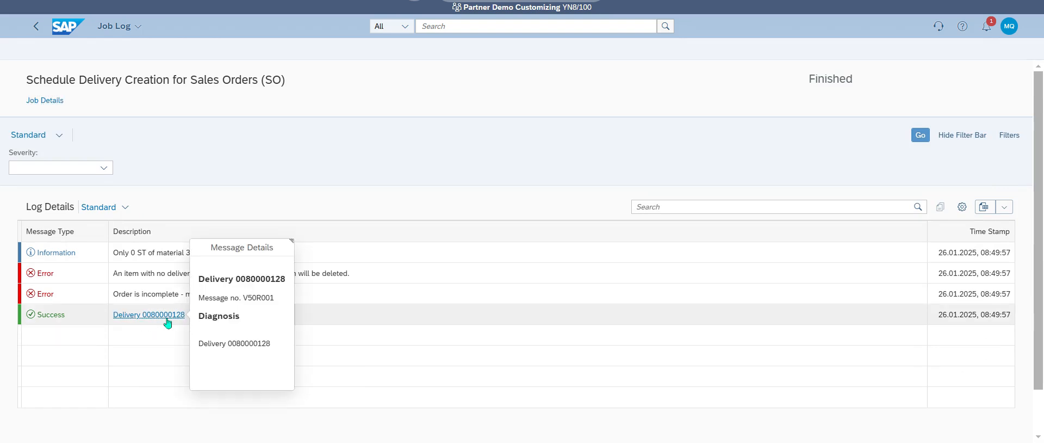
triple_click(268, 277)
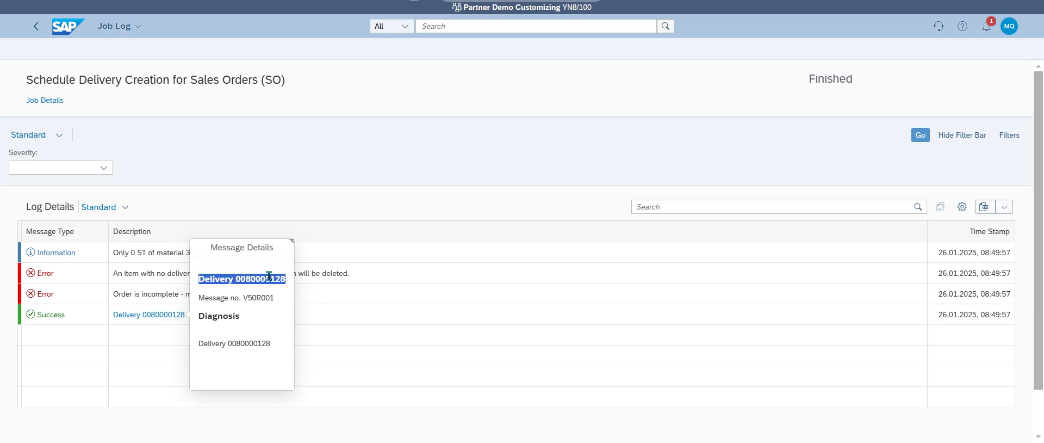
Search the apps for "manage outbound" and open Manage Outbound Deliveries.
left_click(442, 25)
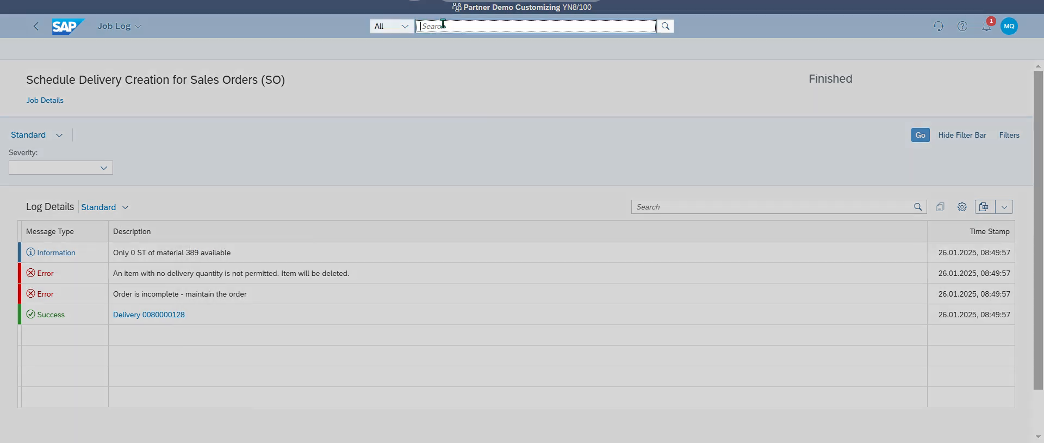
type("manage outbound")
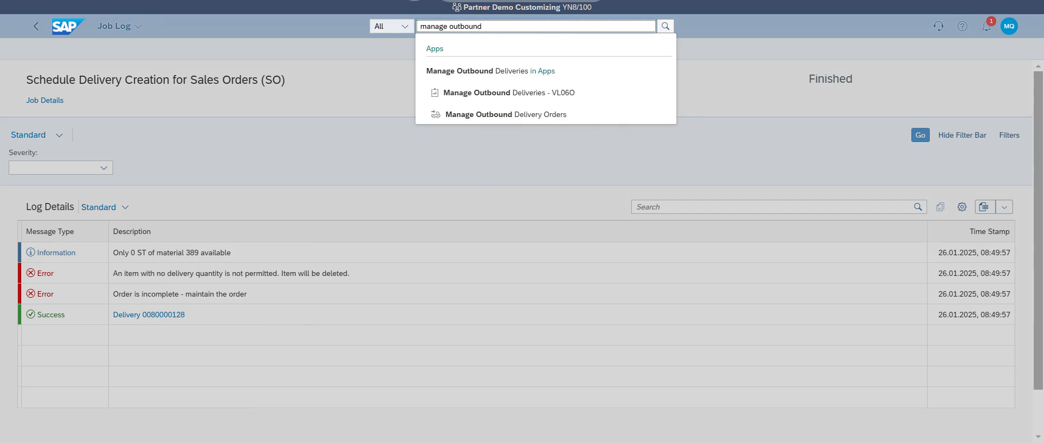
left_click(439, 70)
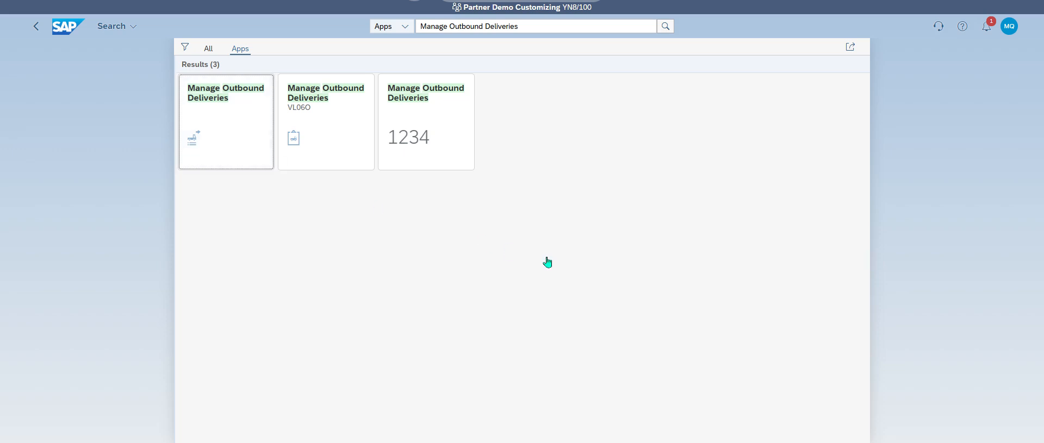
key("Return")
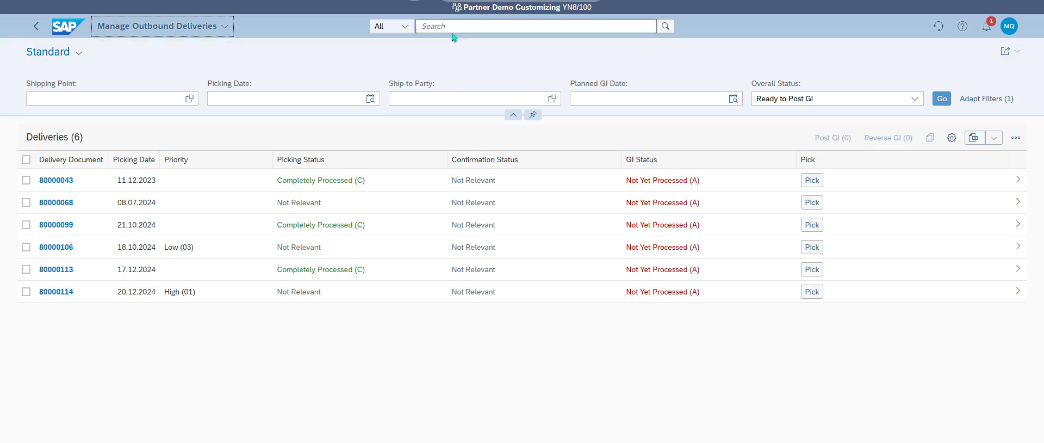
Add Delivery Document to the filters of the outbound deliveries list.
left_click(1001, 100)
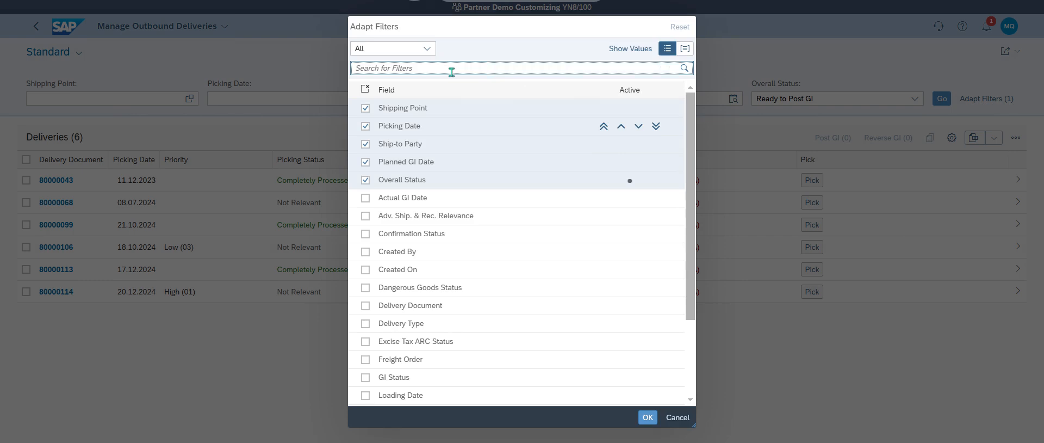
type("del")
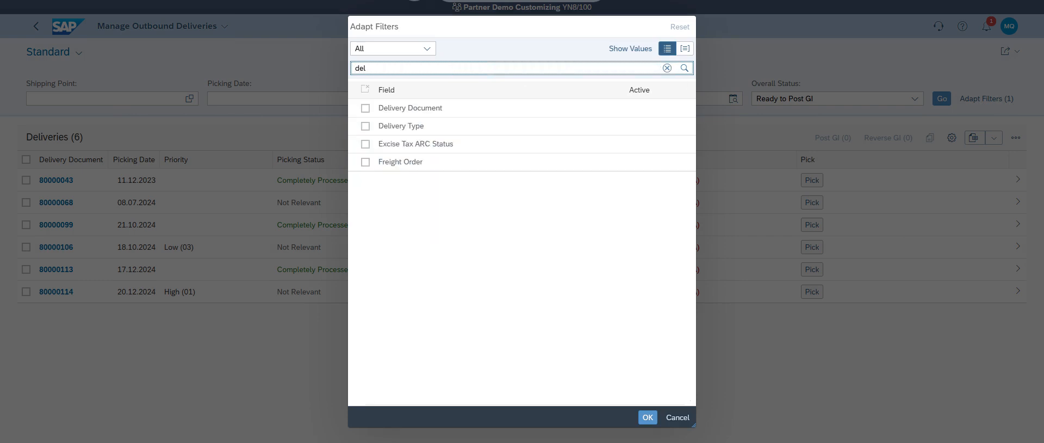
left_click(365, 125)
left_click(365, 107)
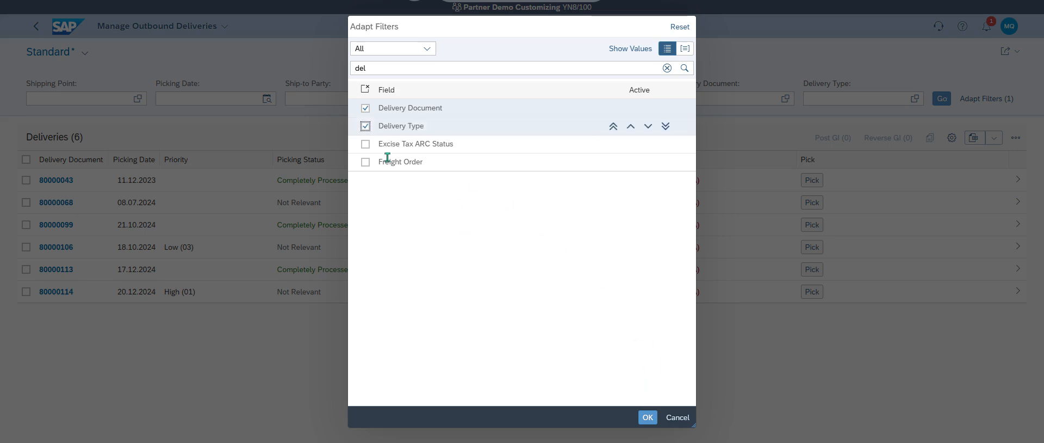
left_click(366, 126)
left_click(648, 417)
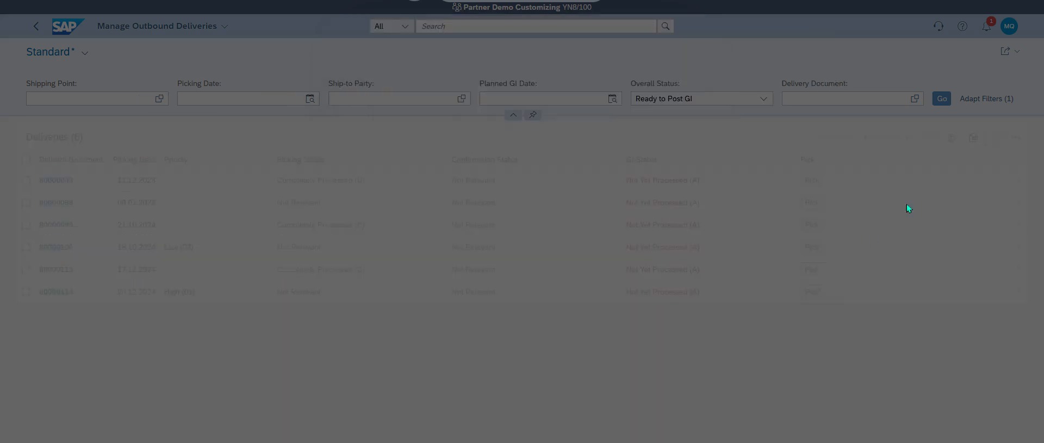
Filter the deliveries by the copied delivery number with the overall status Ready for Picking.
left_click(837, 101)
key("ctrl+v")
left_click(941, 99)
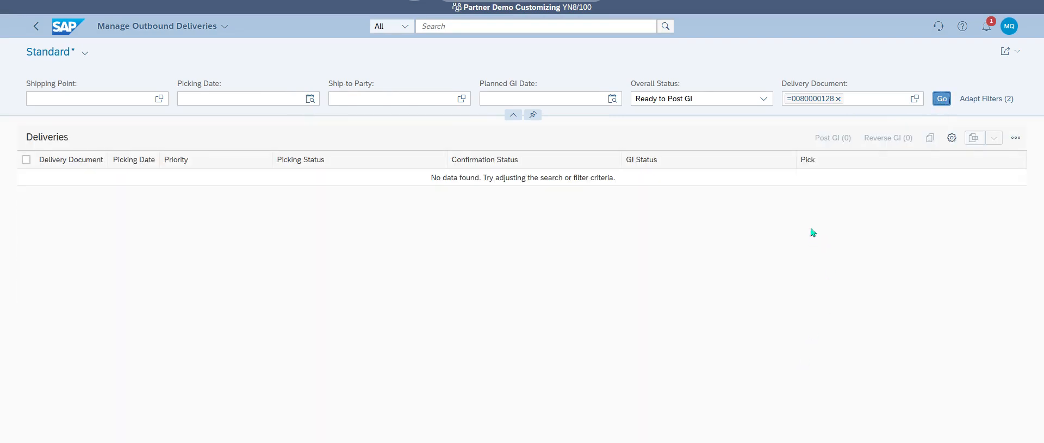
left_click(764, 100)
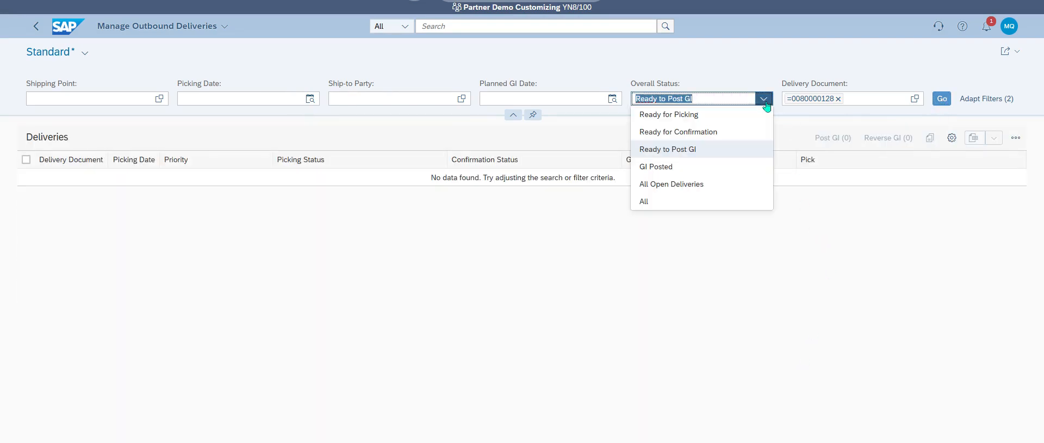
left_click(707, 115)
left_click(941, 98)
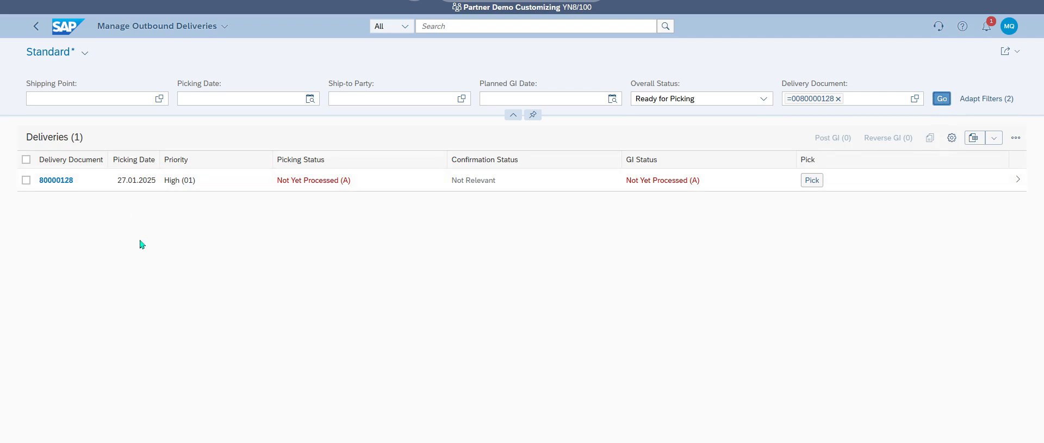
Open the filtered outbound delivery, examine its process flow and return to the deliveries list.
left_click(1009, 187)
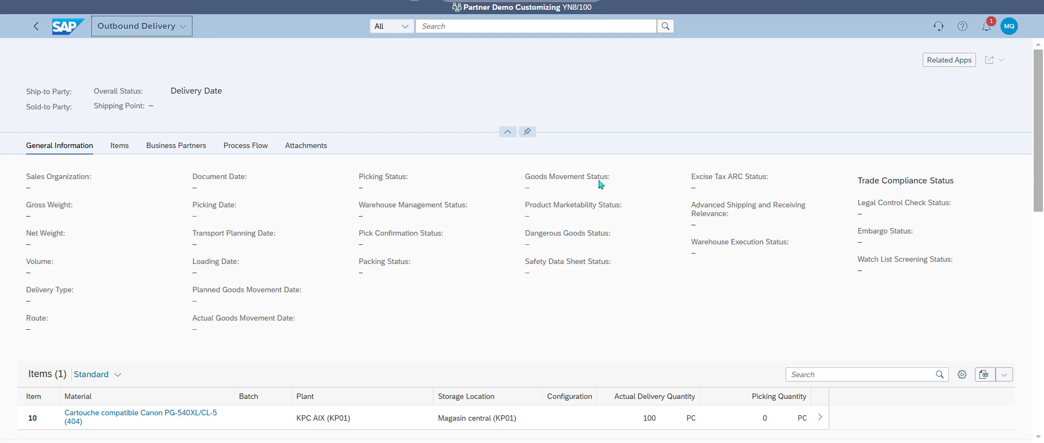
left_click(291, 148)
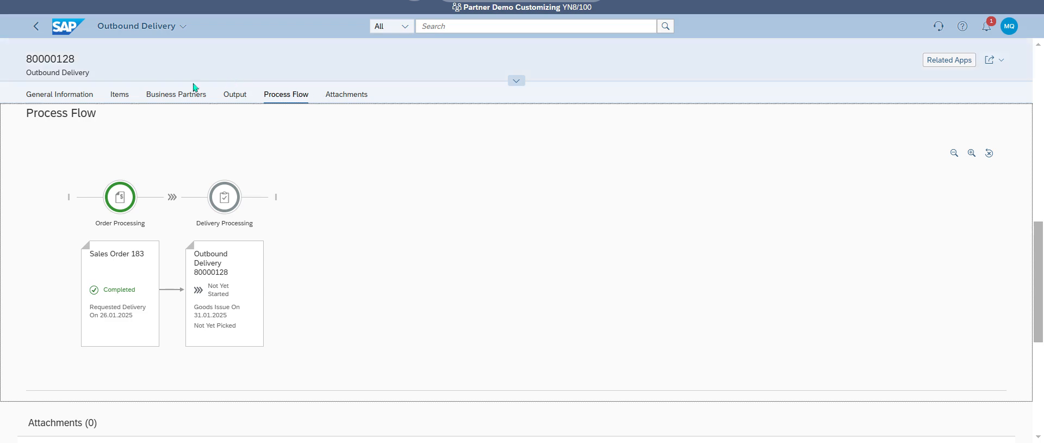
left_click(35, 32)
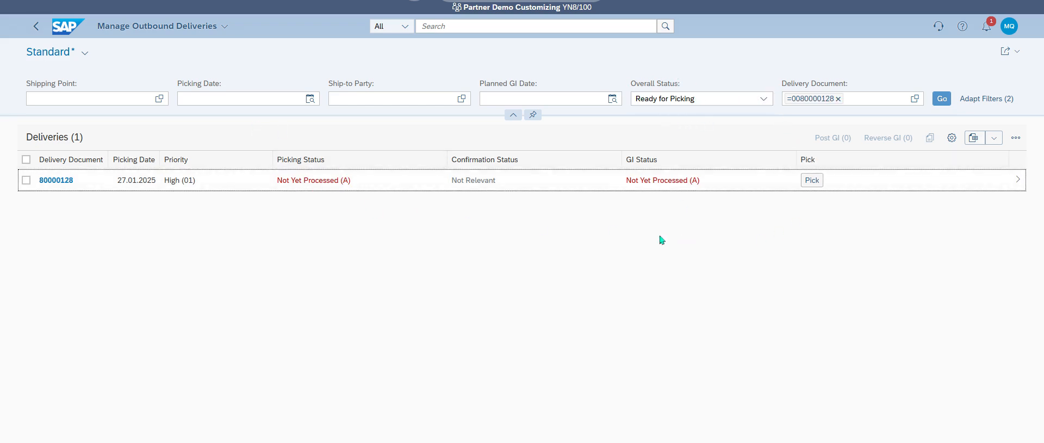
left_click(442, 27)
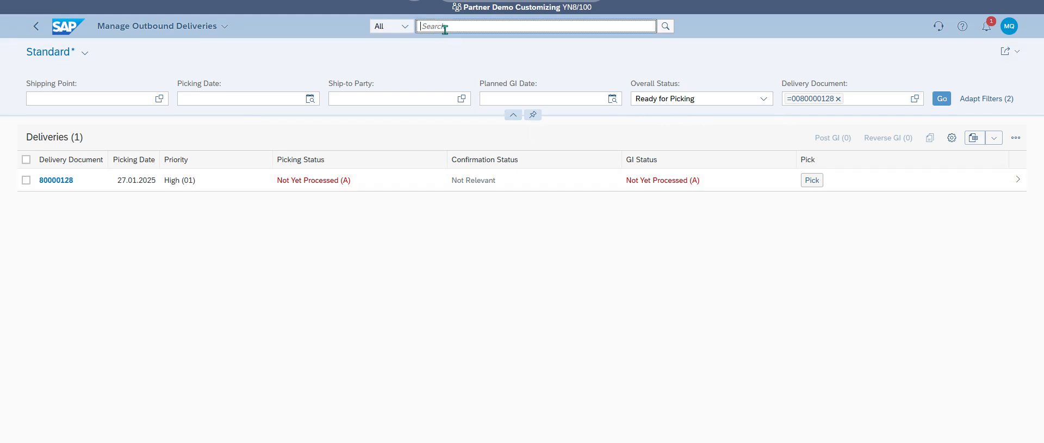
type("pick")
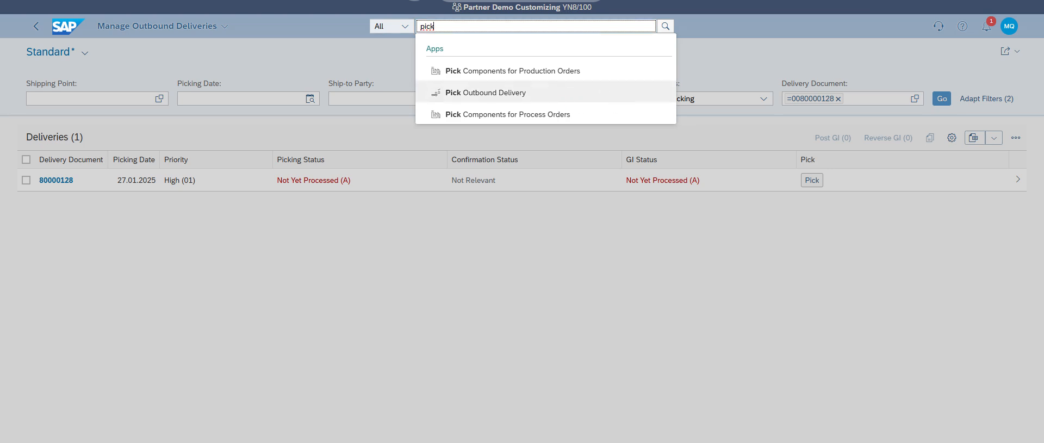
left_click(635, 298)
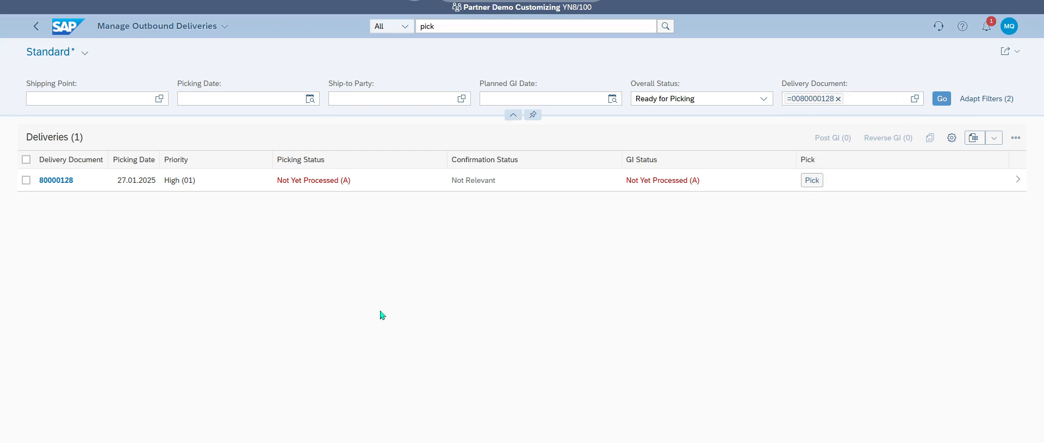
Start picking the filtered outbound delivery and set the picking quantity of item 000010 to 100 PC.
left_click(811, 180)
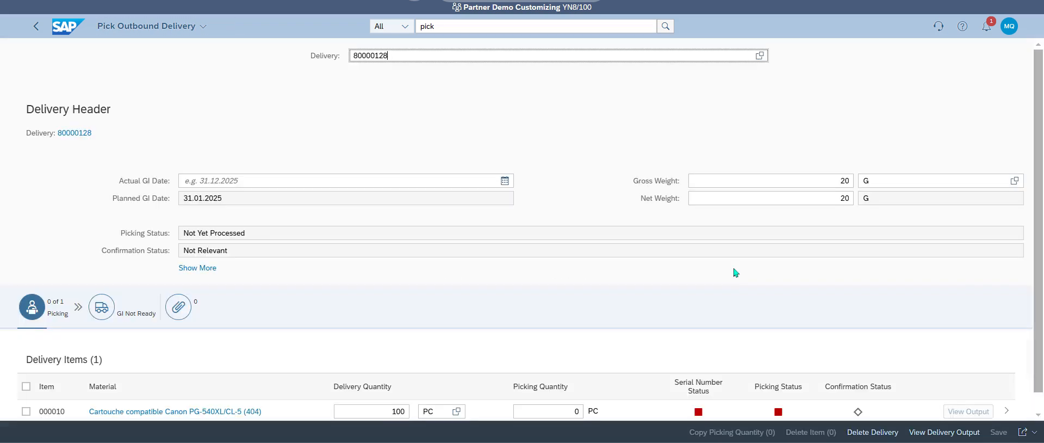
scroll(711, 210, "down", 1)
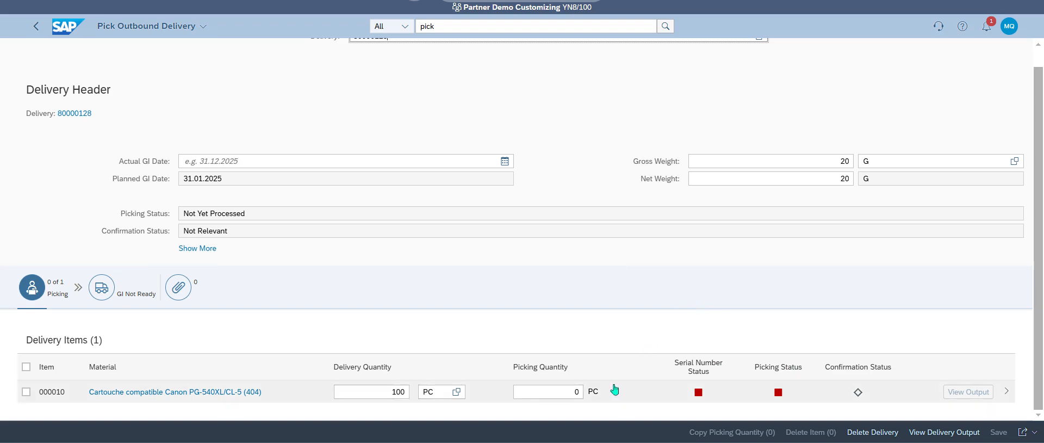
left_click(578, 391)
key("BackSpace")
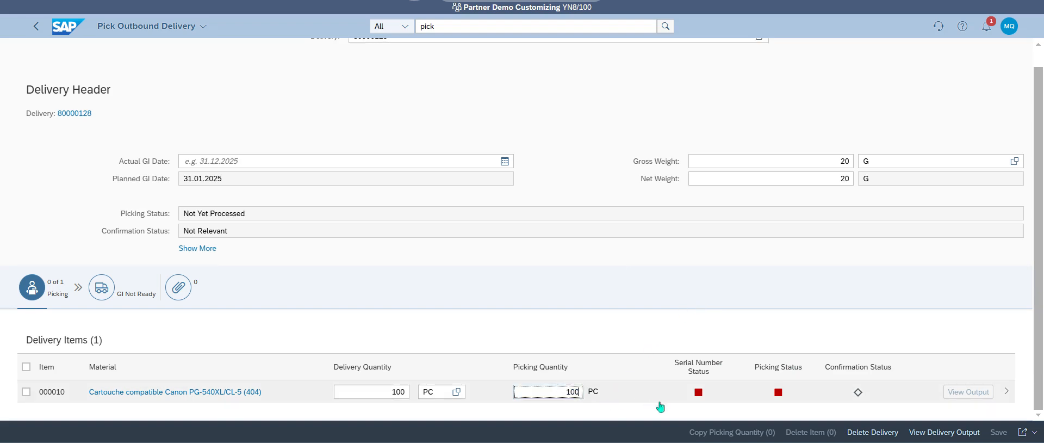
type("100")
left_click(597, 329)
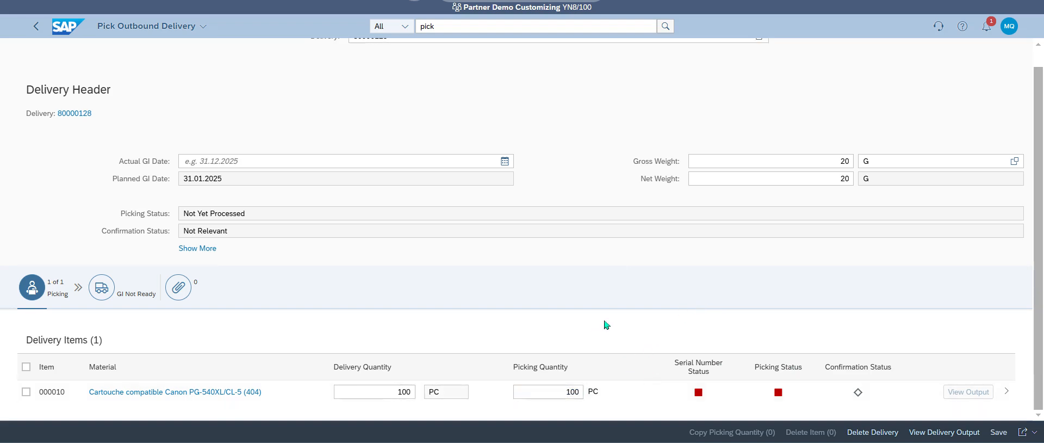
Open the details of delivery item 000010 and add all listed serial numbers for material 404 in one selection.
left_click(1015, 395)
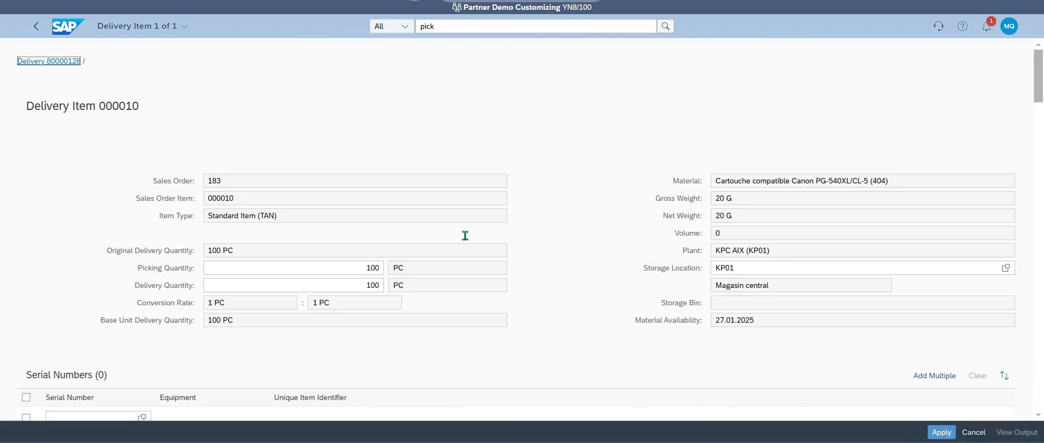
scroll(103, 272, "down", 5)
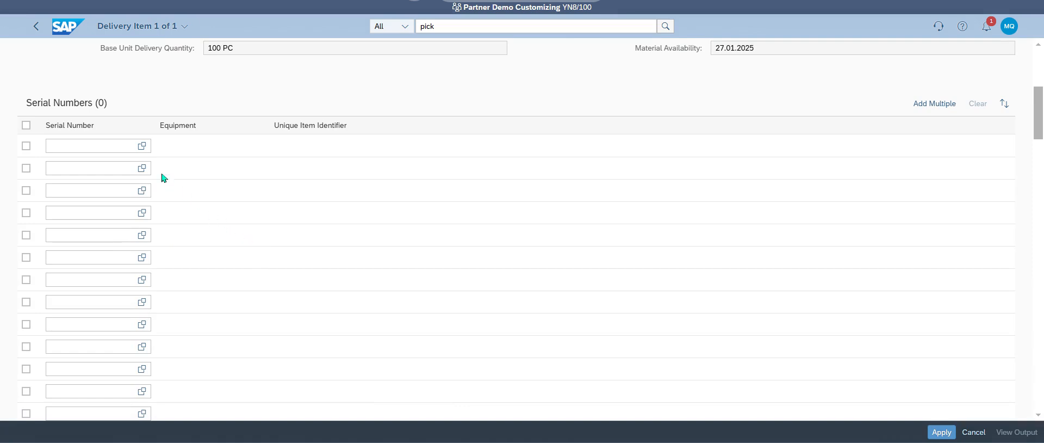
left_click(115, 144)
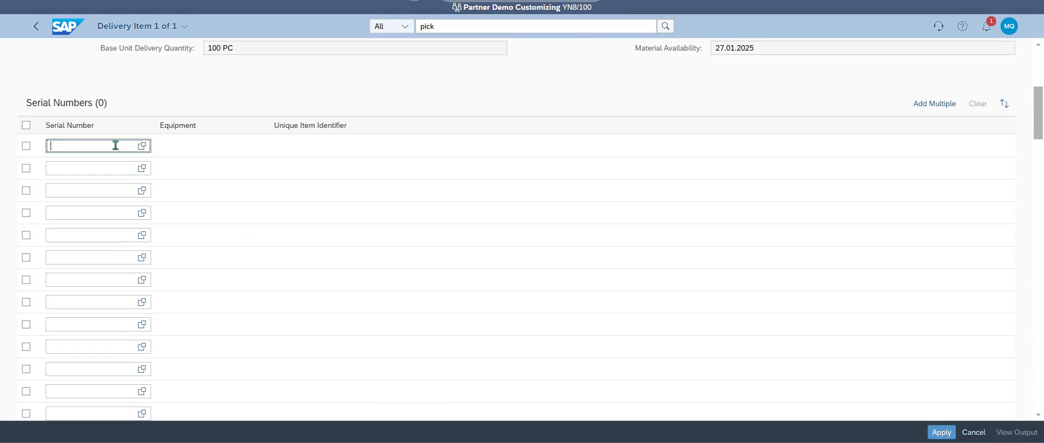
left_click(940, 104)
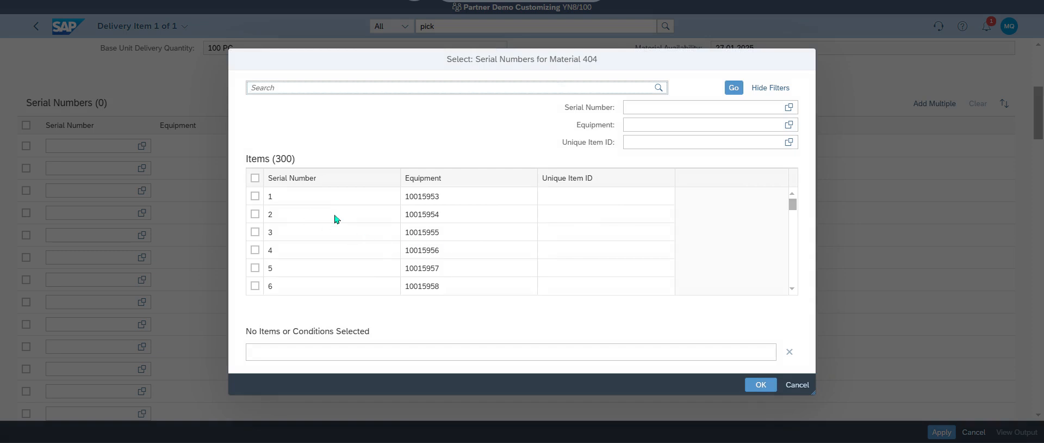
left_click(254, 180)
scroll(350, 233, "down", 10)
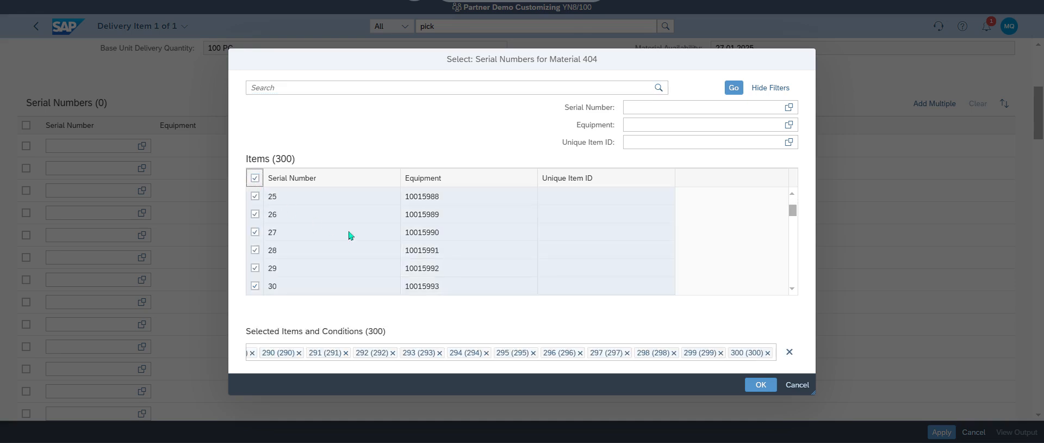
left_click(760, 385)
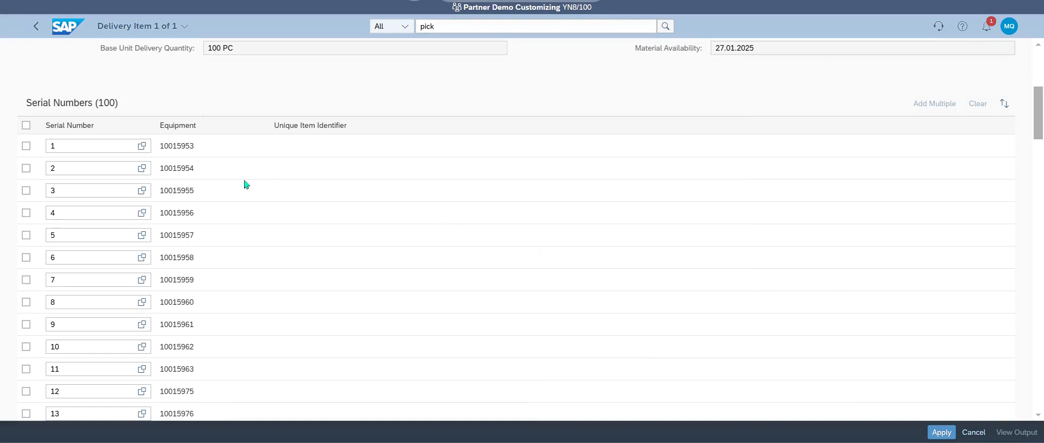
Apply the assigned serial numbers, save the delivery and check the item's picking status.
double_click(107, 103)
left_click(942, 432)
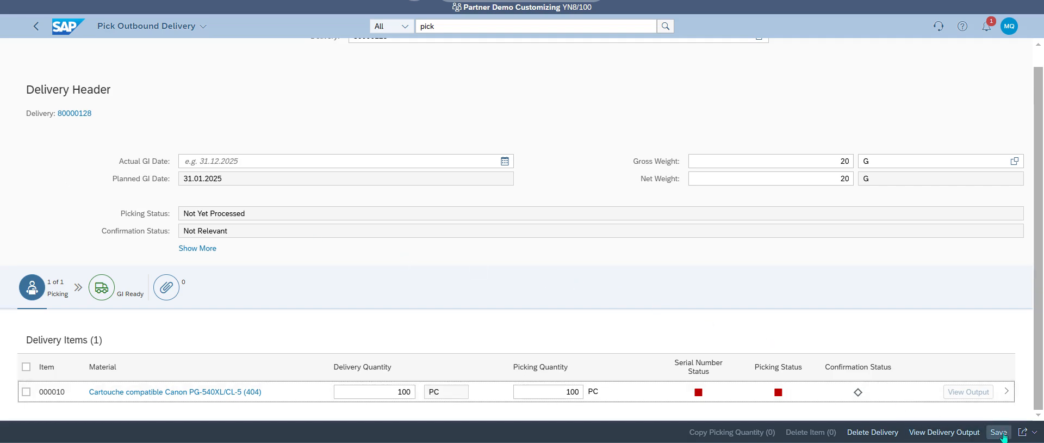
left_click(999, 432)
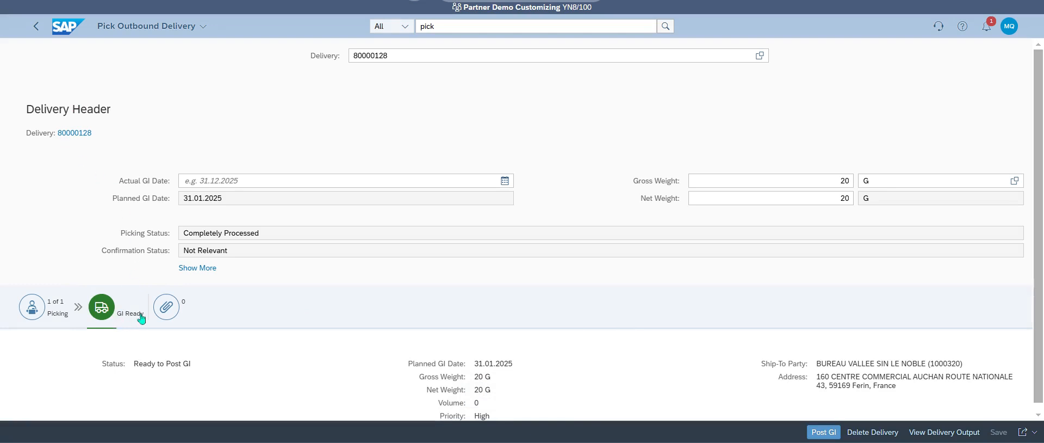
left_click(32, 309)
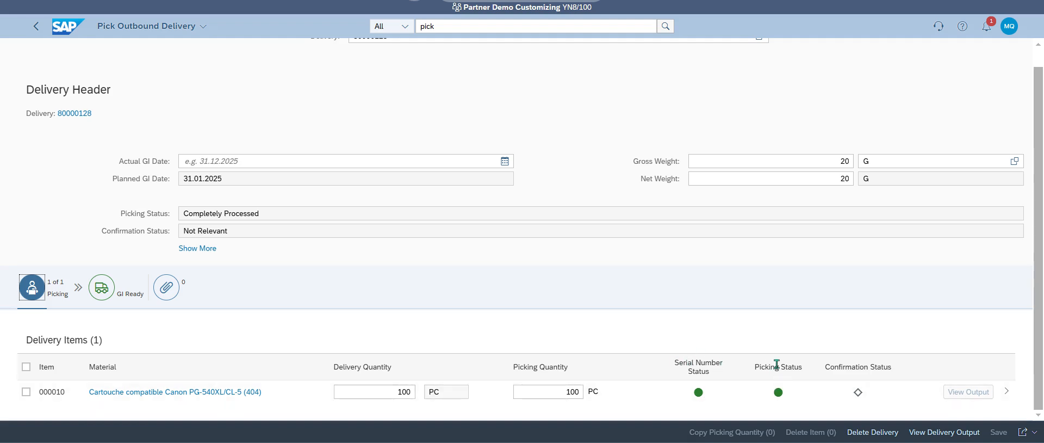
Open the delivery's output items, view the delivery picking list document and close it.
left_click(946, 434)
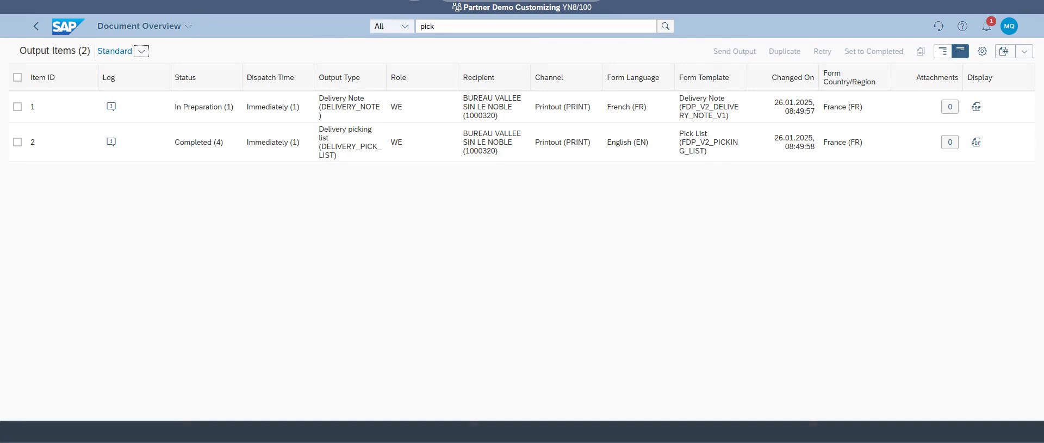
left_click(18, 142)
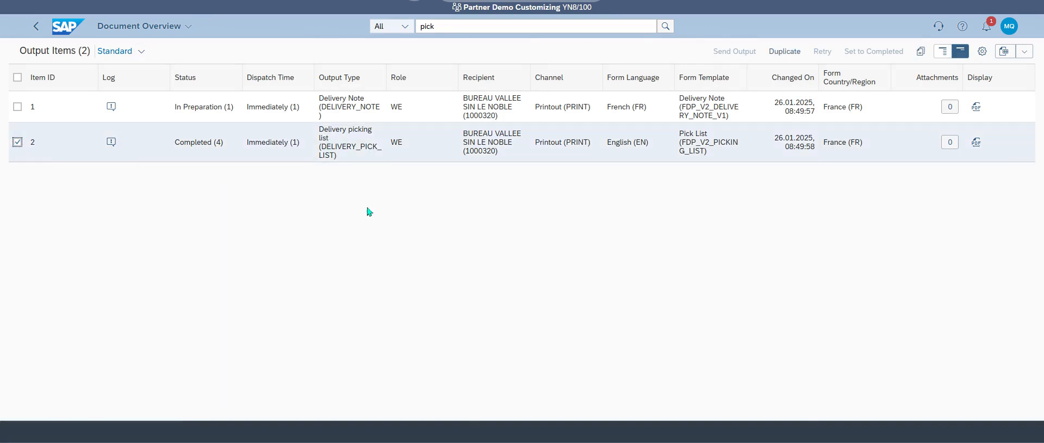
left_click(977, 143)
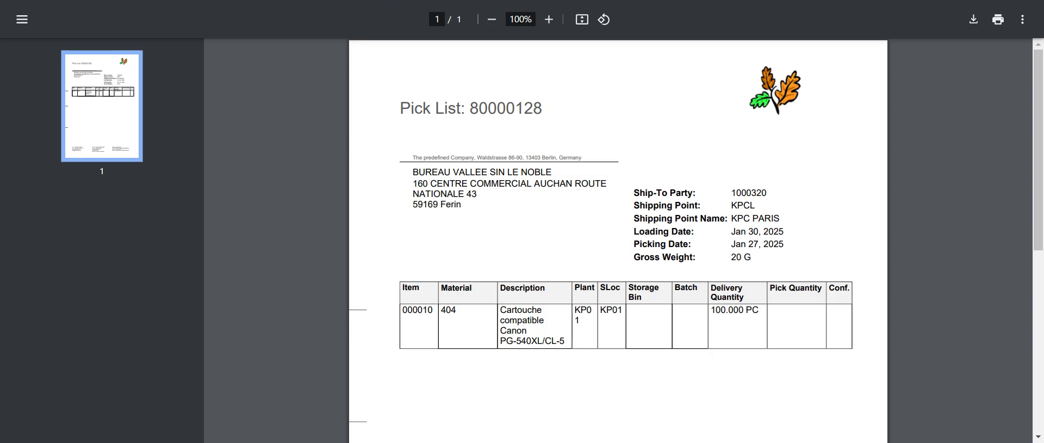
key("ctrl+w")
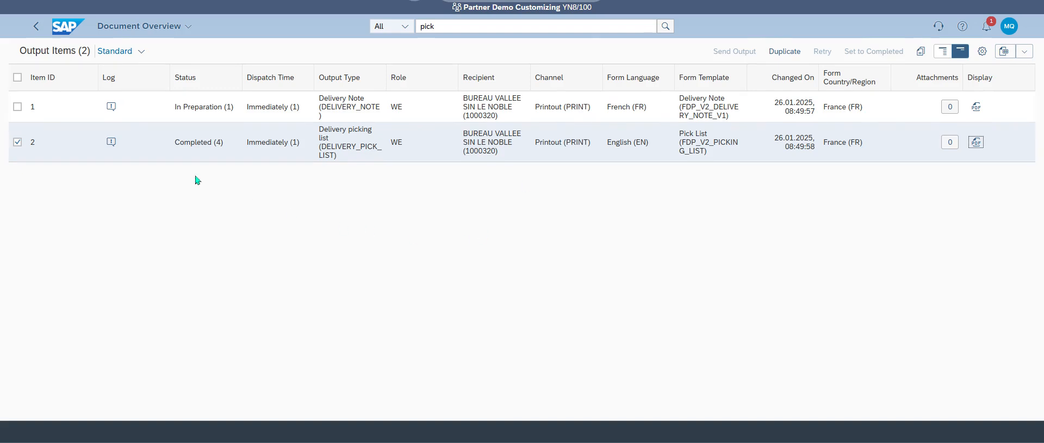
Display the delivery note output, examine its delivery details and serial numbers across all pages, and close it.
left_click(17, 142)
left_click(17, 108)
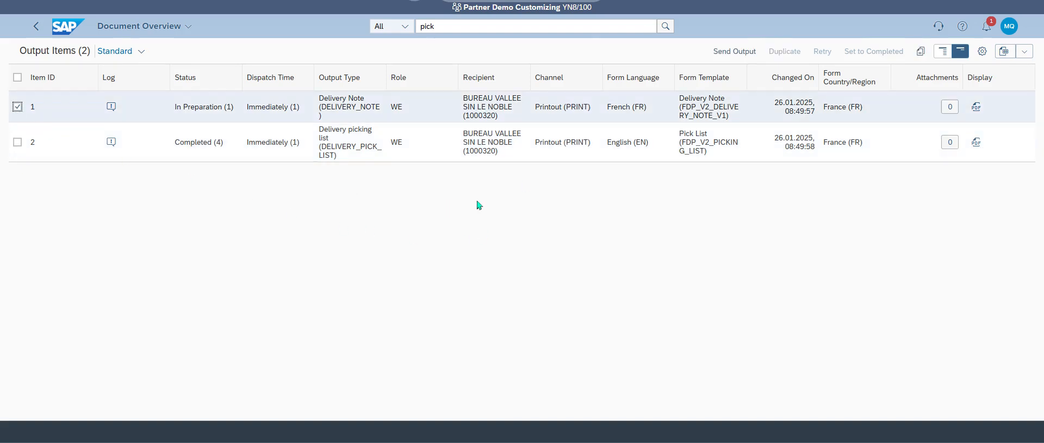
left_click(980, 111)
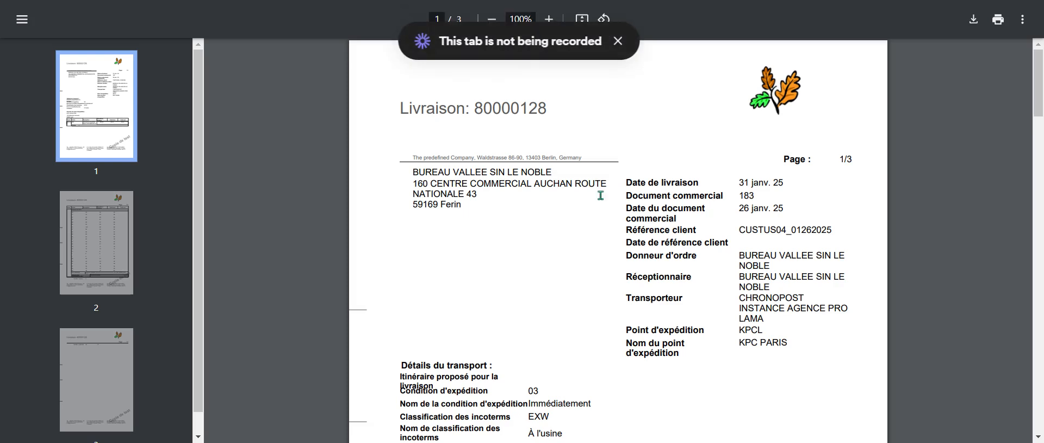
scroll(538, 233, "down", 3)
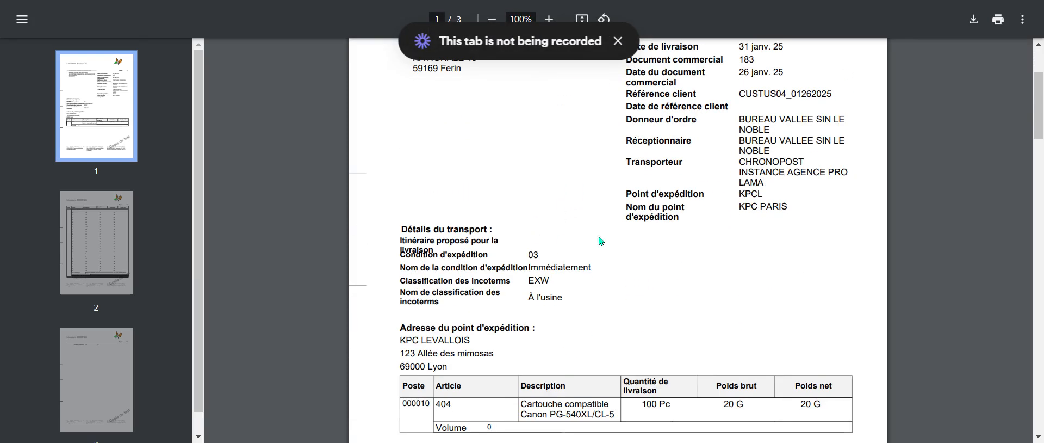
scroll(602, 240, "up", 1)
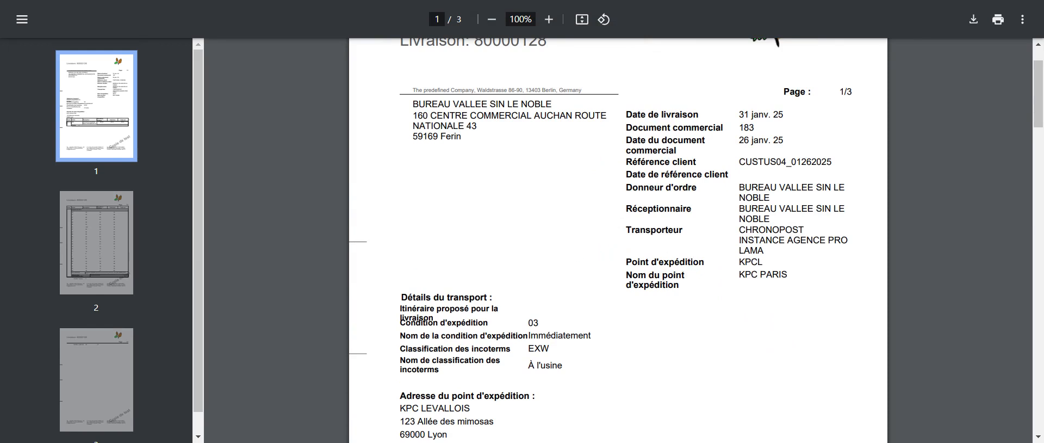
scroll(563, 252, "down", 5)
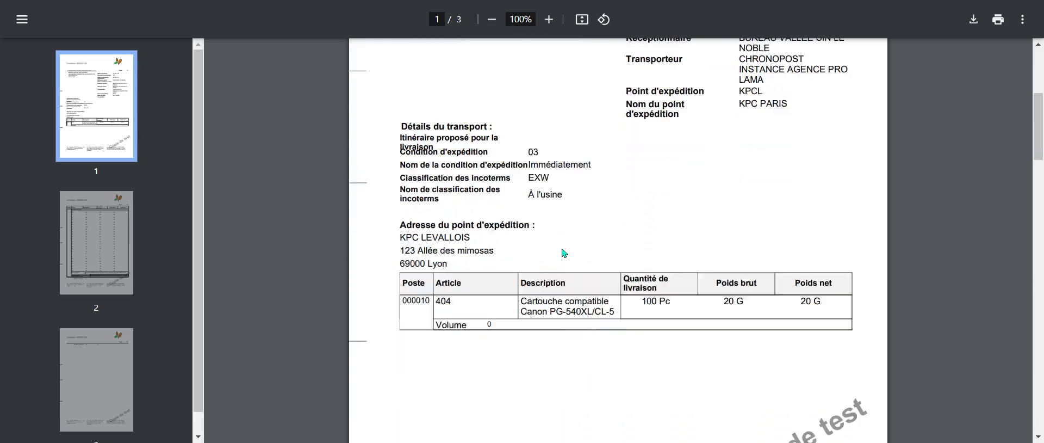
scroll(564, 253, "down", 7)
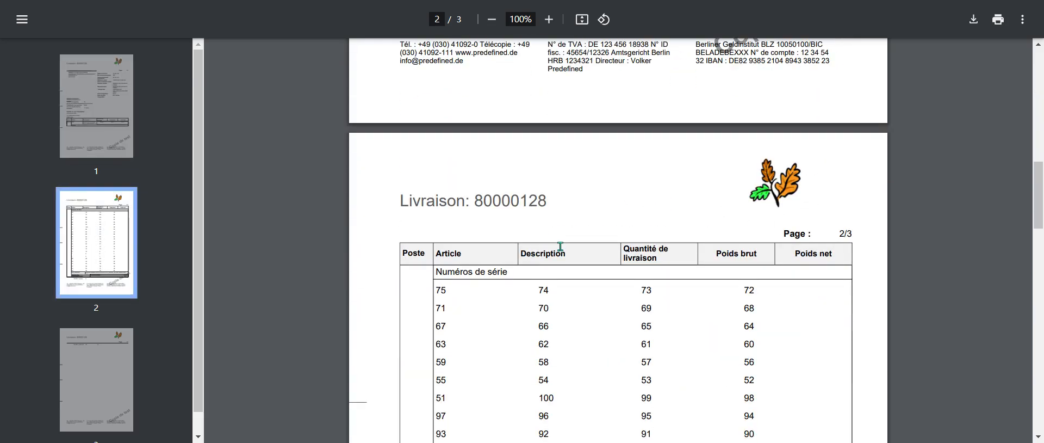
scroll(530, 280, "down", 1)
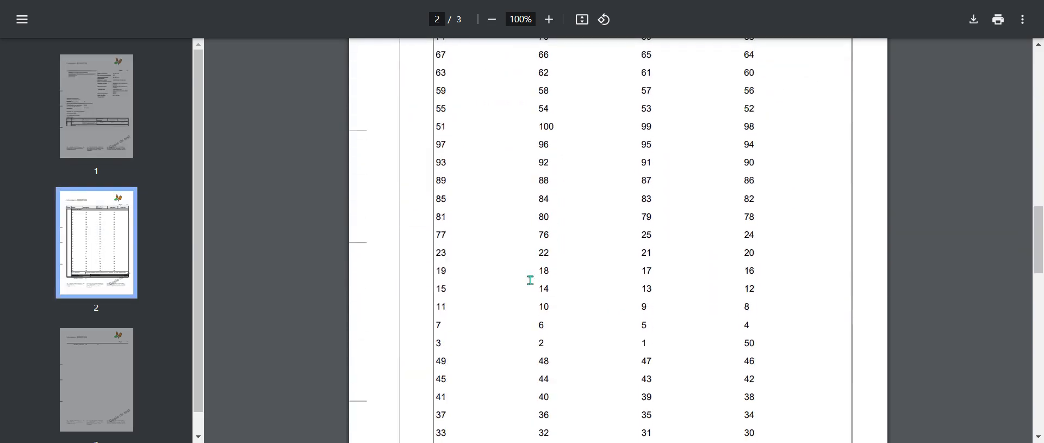
scroll(531, 280, "up", 2)
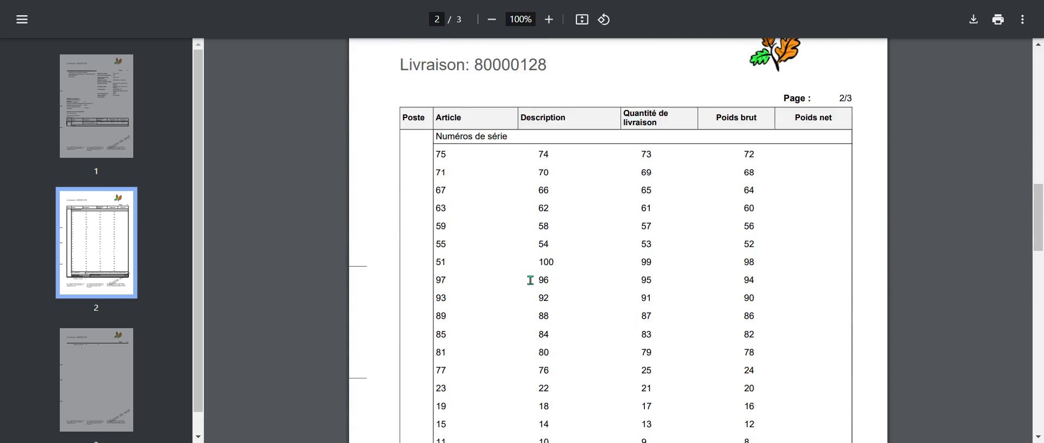
scroll(530, 280, "down", 7)
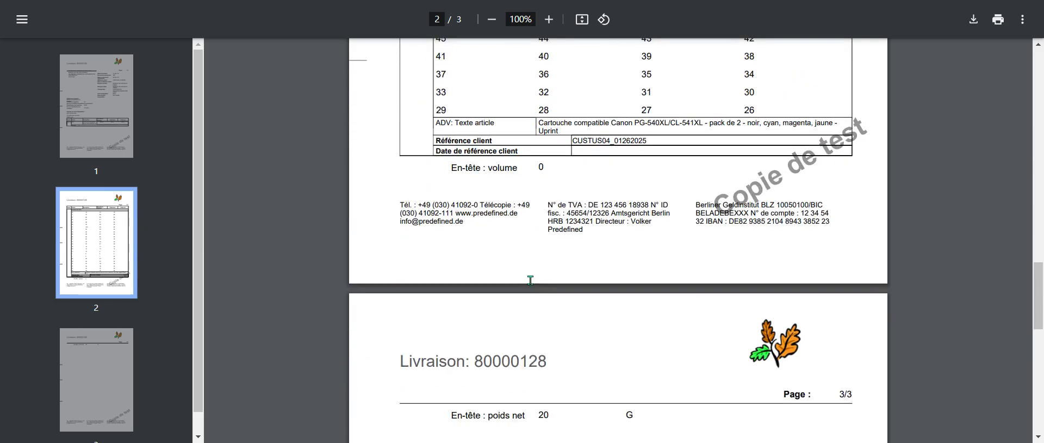
scroll(532, 282, "down", 5)
scroll(534, 285, "up", 6)
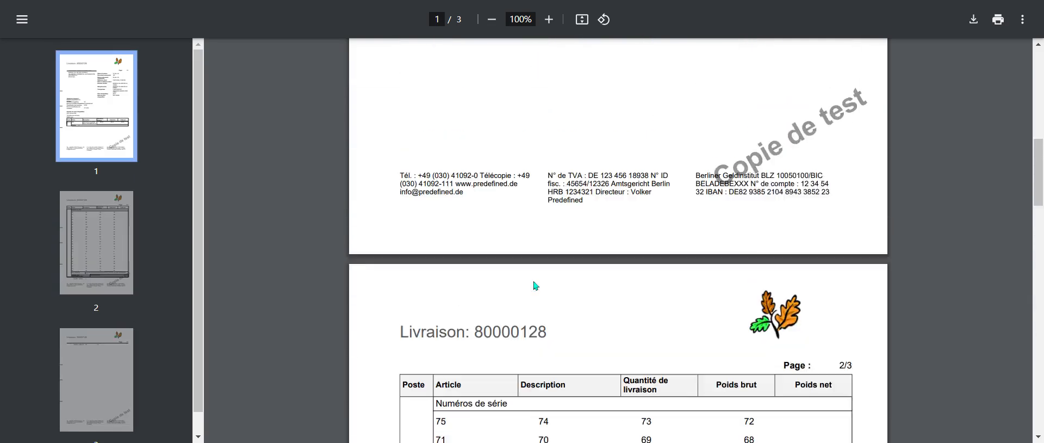
scroll(536, 285, "up", 9)
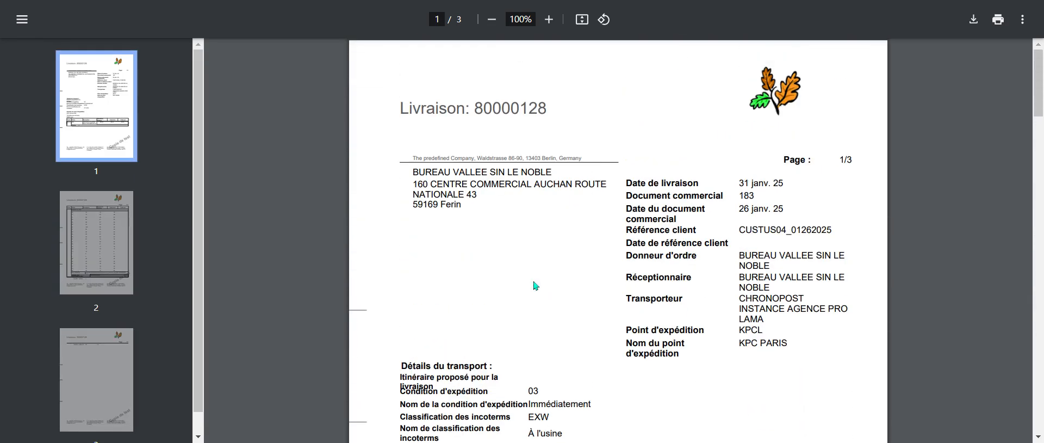
left_click(363, 1)
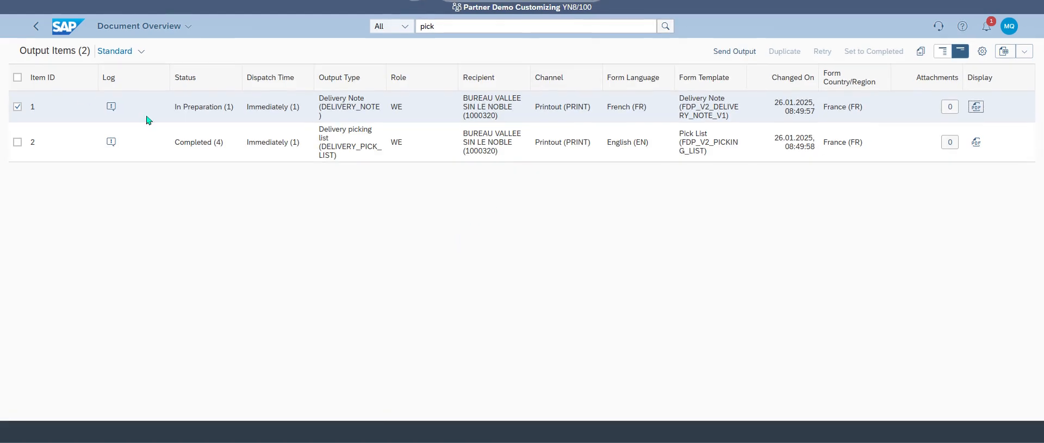
Return to the picked delivery, show its goods issue details and try to post the goods issue.
left_click(35, 27)
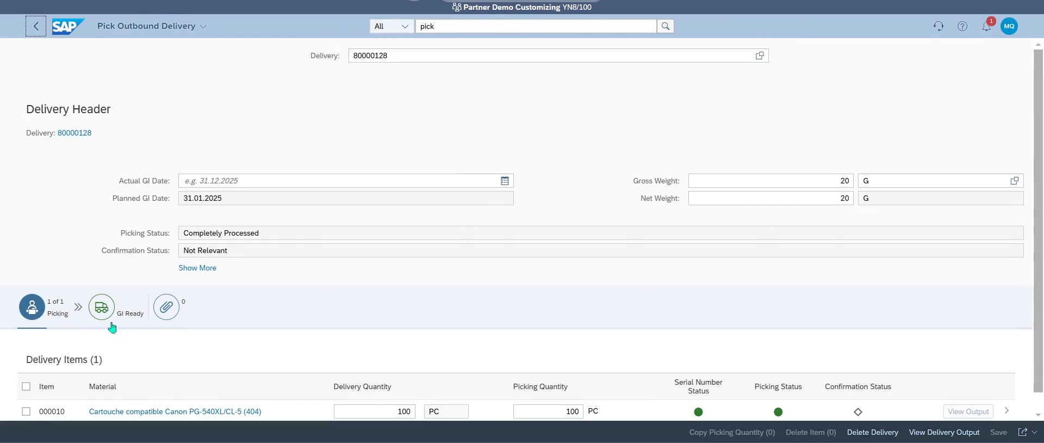
left_click(112, 320)
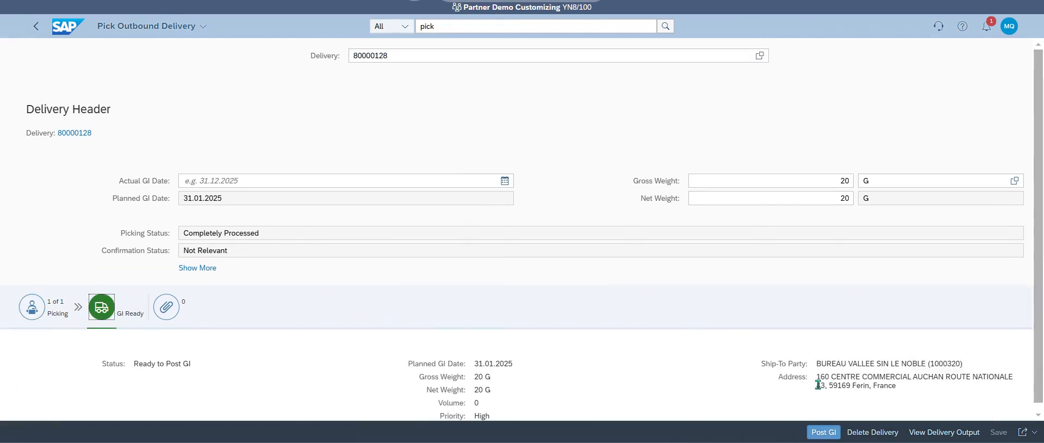
left_click(824, 433)
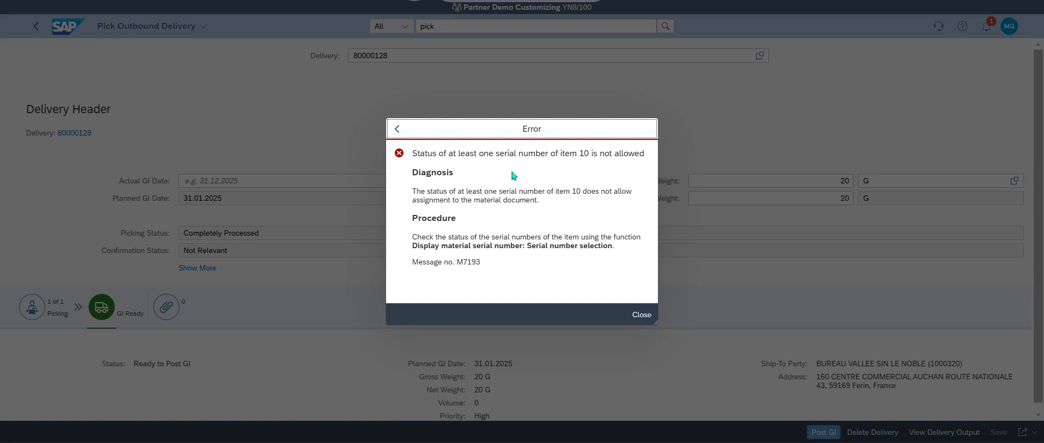
Dismiss the goods issue error, open the delivery's only item and clear all of its assigned serial numbers.
left_click(636, 313)
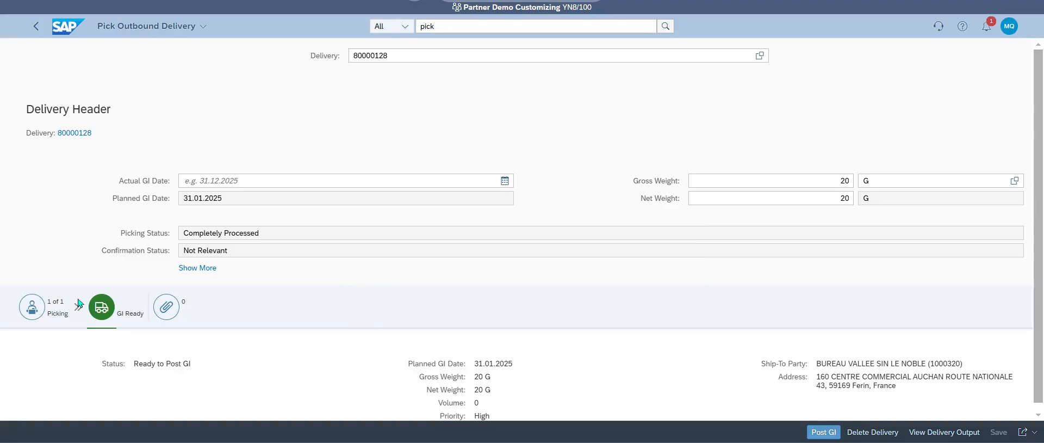
left_click(30, 302)
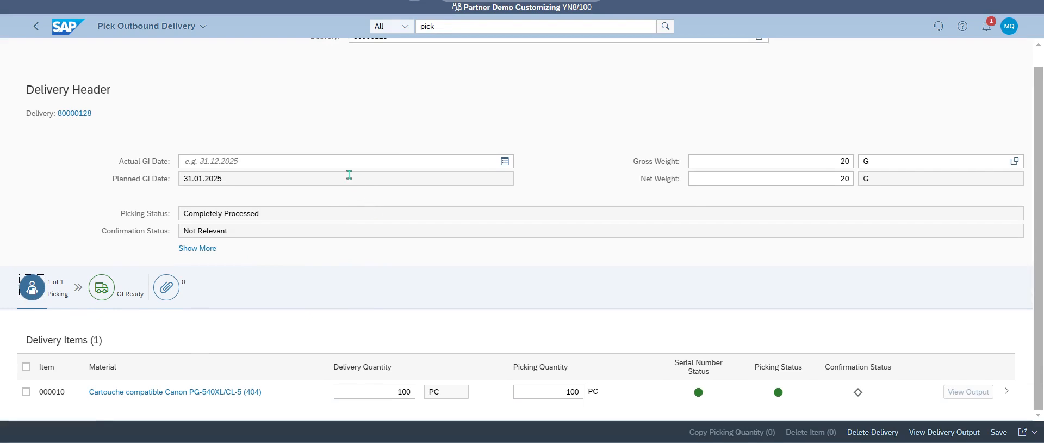
left_click(1012, 395)
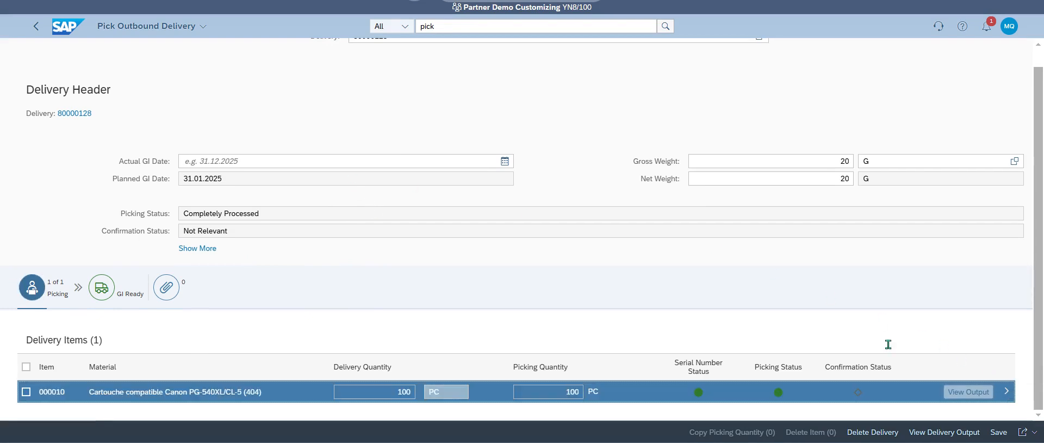
scroll(513, 226, "down", 10)
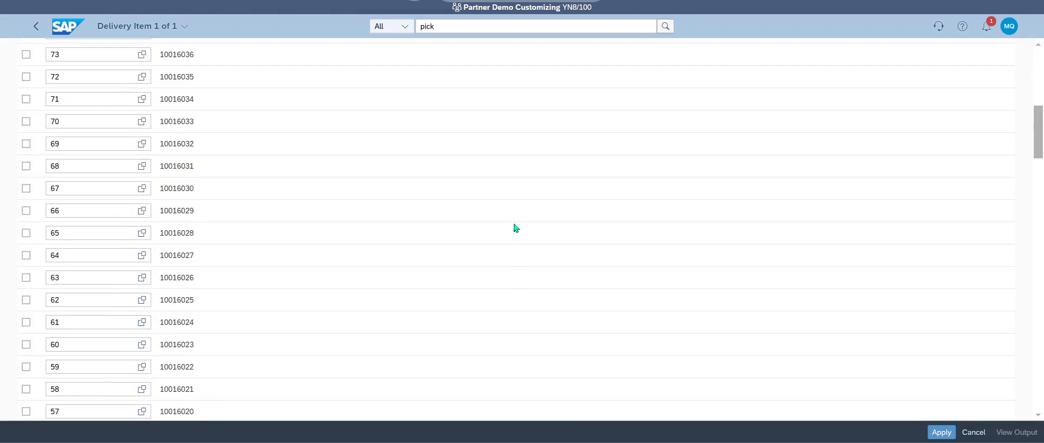
scroll(513, 226, "up", 10)
left_click(25, 329)
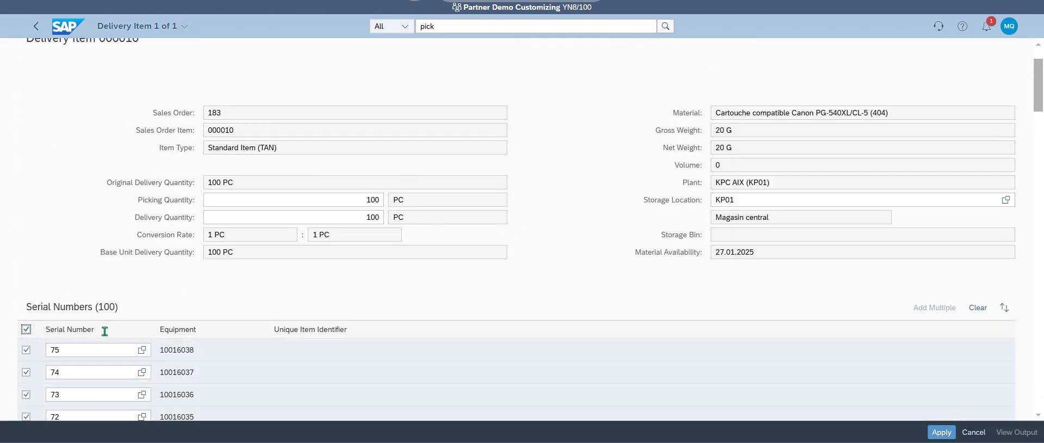
left_click(978, 307)
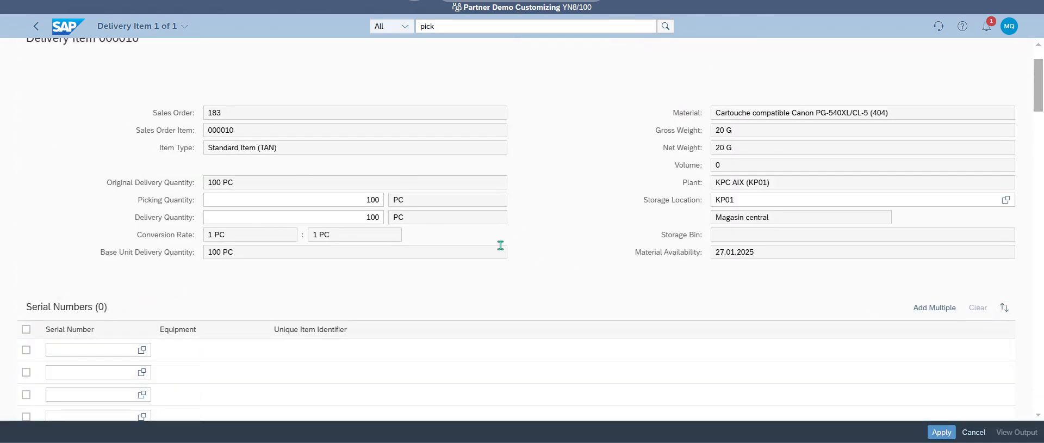
scroll(500, 245, "down", 6)
scroll(464, 251, "up", 4)
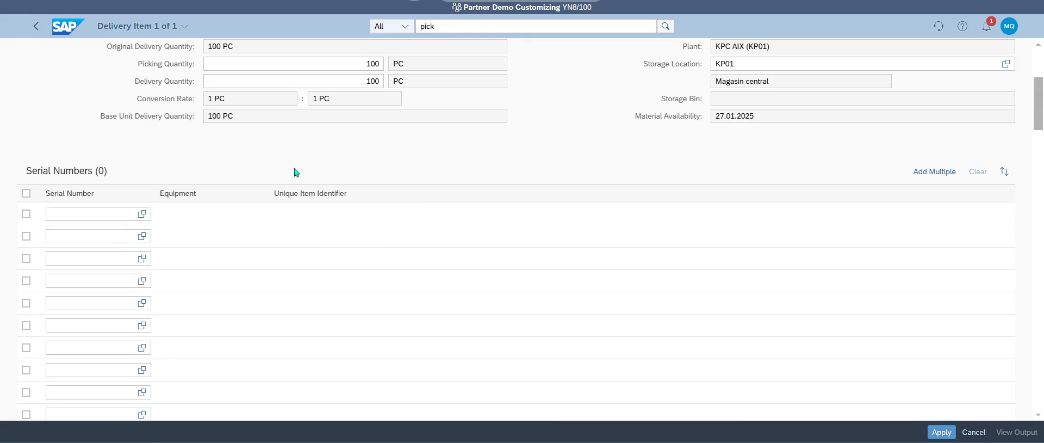
Leave and reopen the delivery item, apply its emptied serial number list and save the delivery.
left_click(36, 26)
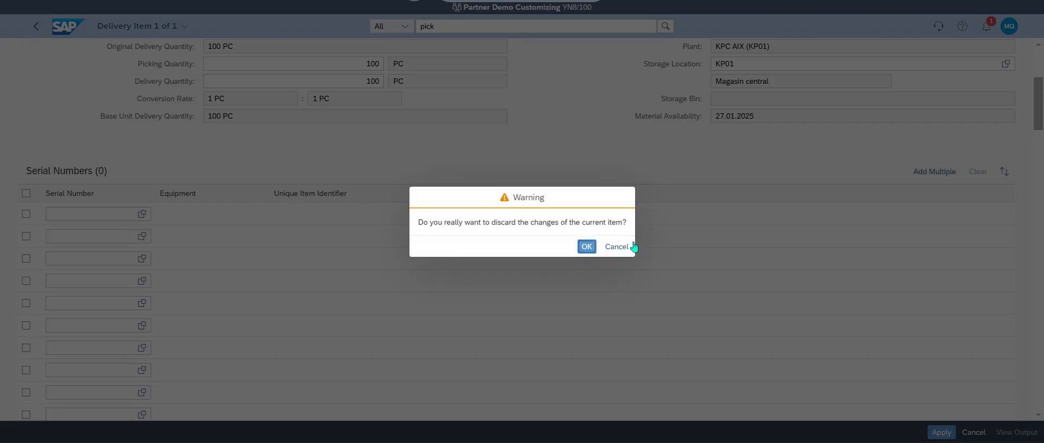
key("Return")
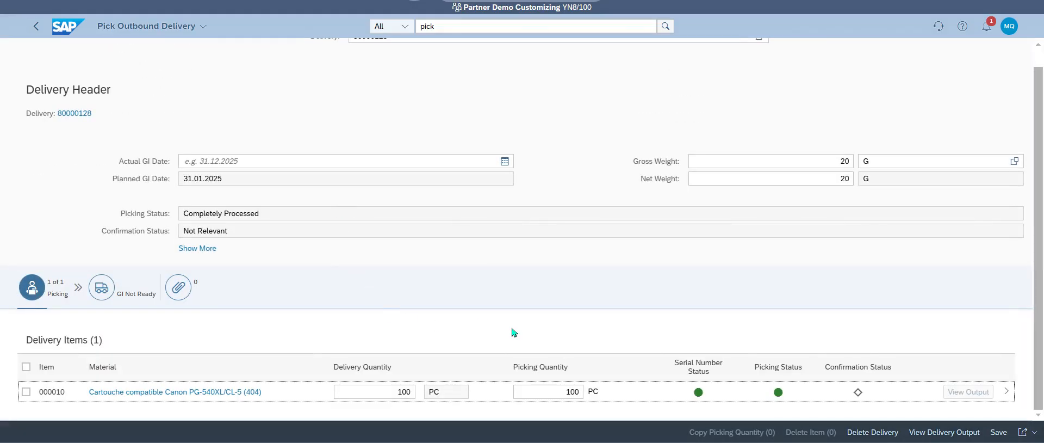
left_click(1004, 393)
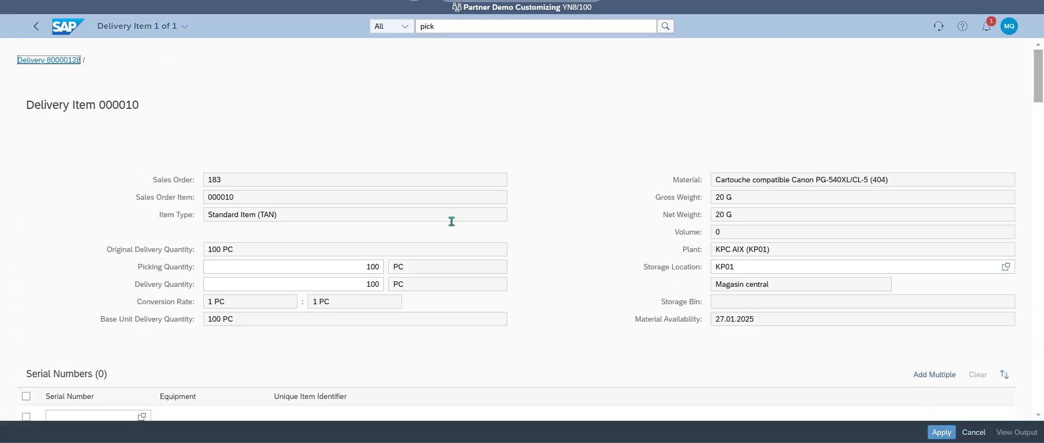
scroll(451, 221, "down", 4)
left_click(941, 432)
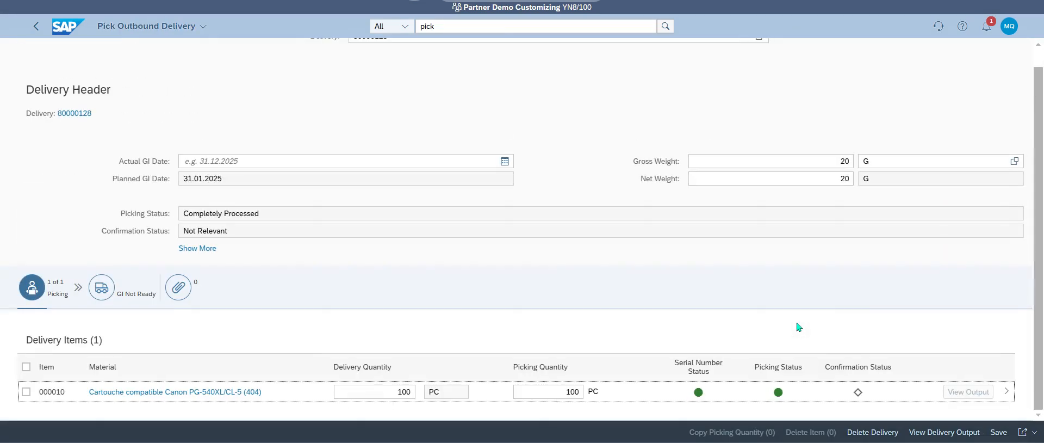
left_click(998, 432)
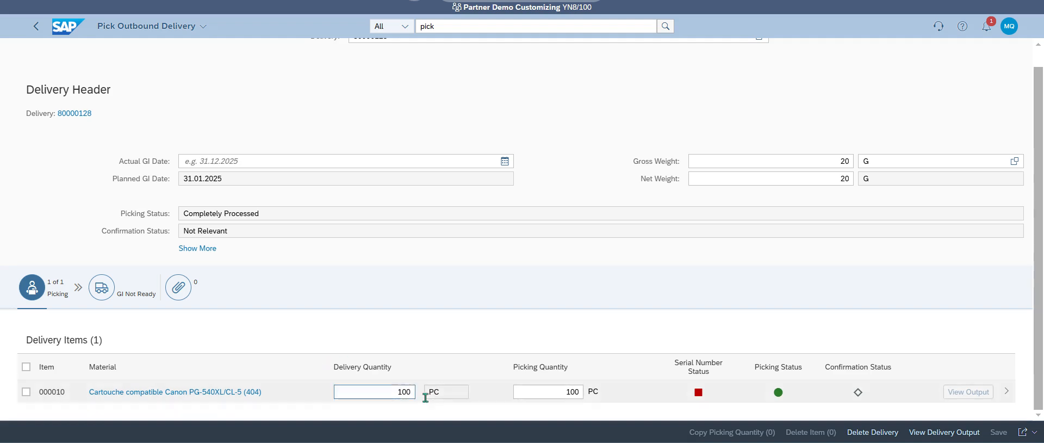
Set both the delivery quantity and the picking quantity of the delivery item to 1 PC.
double_click(390, 392)
type("1")
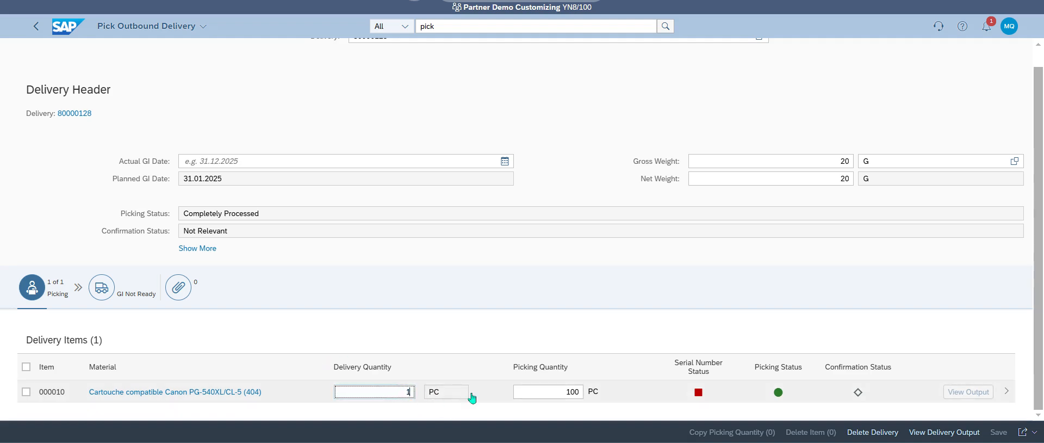
key("Tab")
double_click(582, 399)
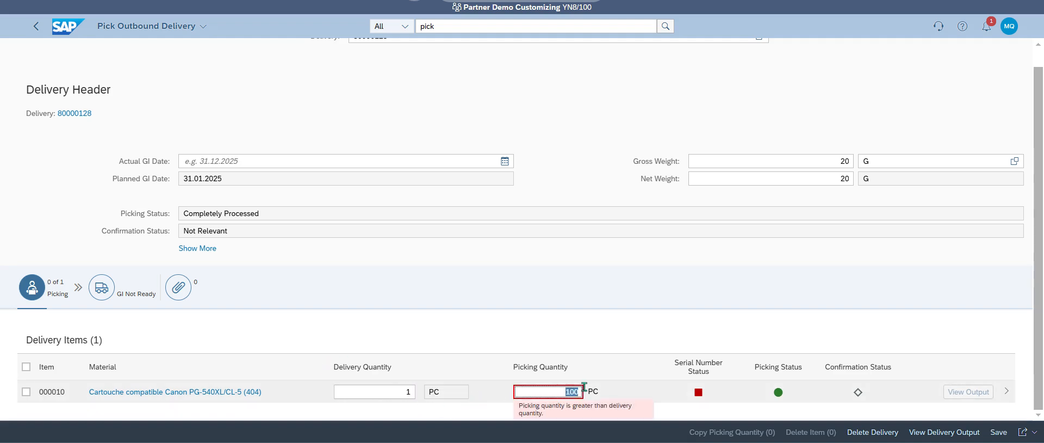
type("1")
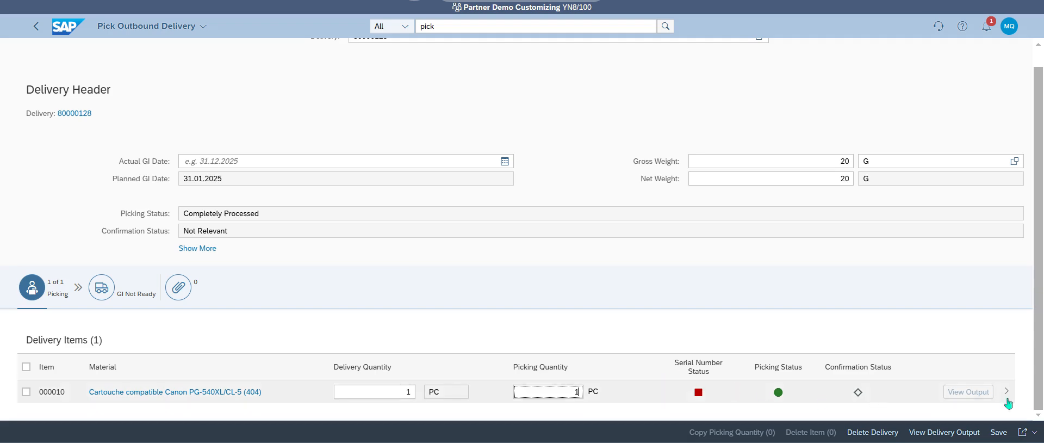
Assign serial number 300 to the delivery item from the available serial numbers for material 404 and apply it.
left_click(690, 384)
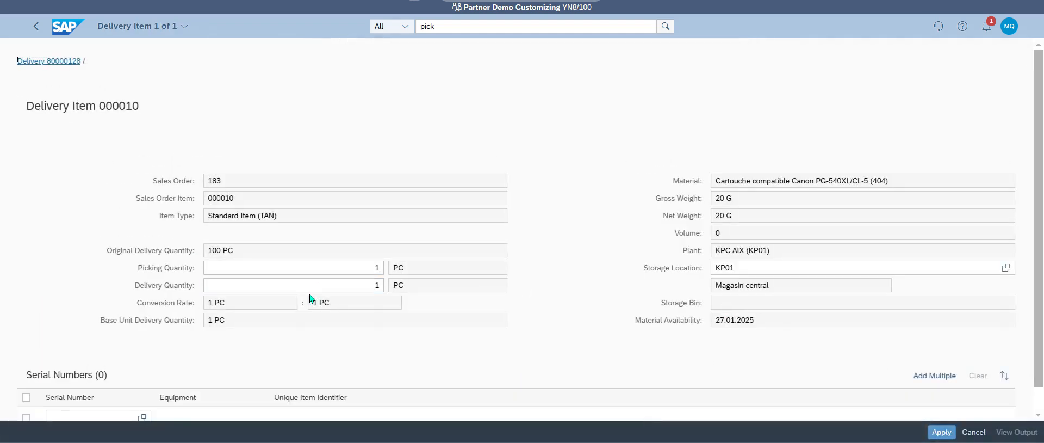
scroll(313, 296, "down", 1)
left_click_drag(50, 369, 97, 372)
left_click(141, 394)
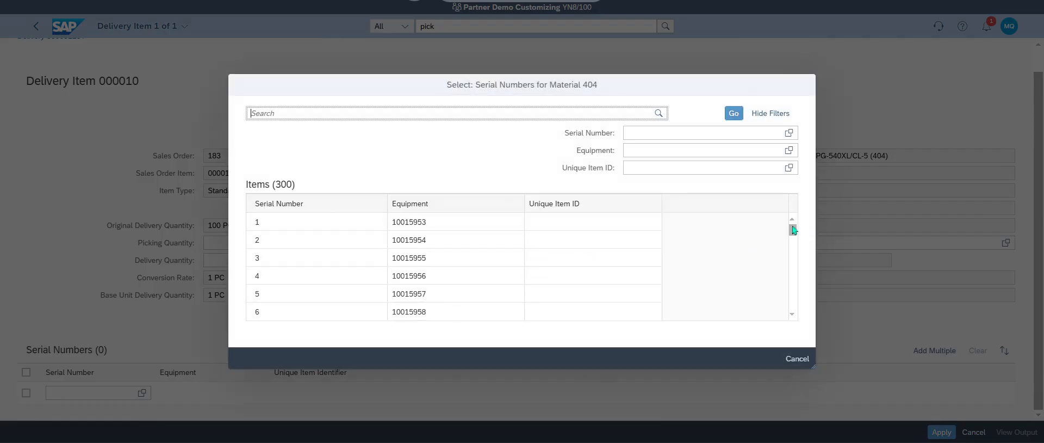
left_click_drag(792, 235, 795, 329)
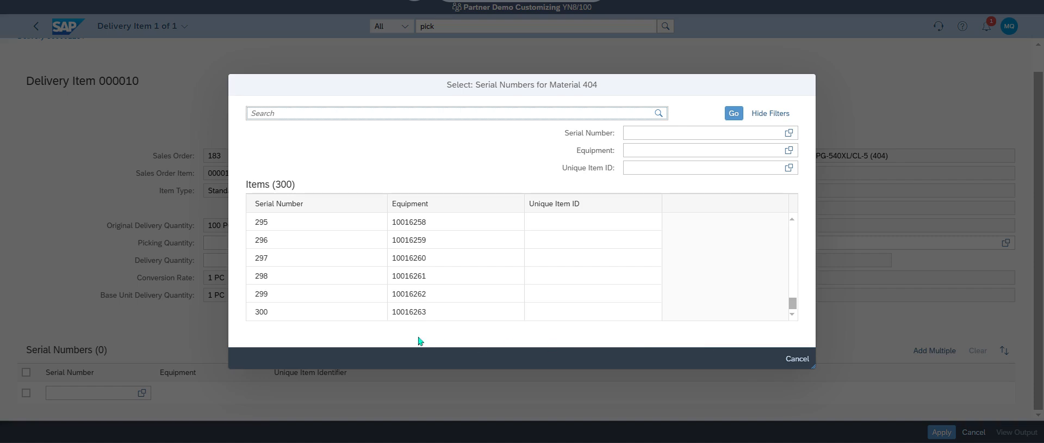
left_click(298, 312)
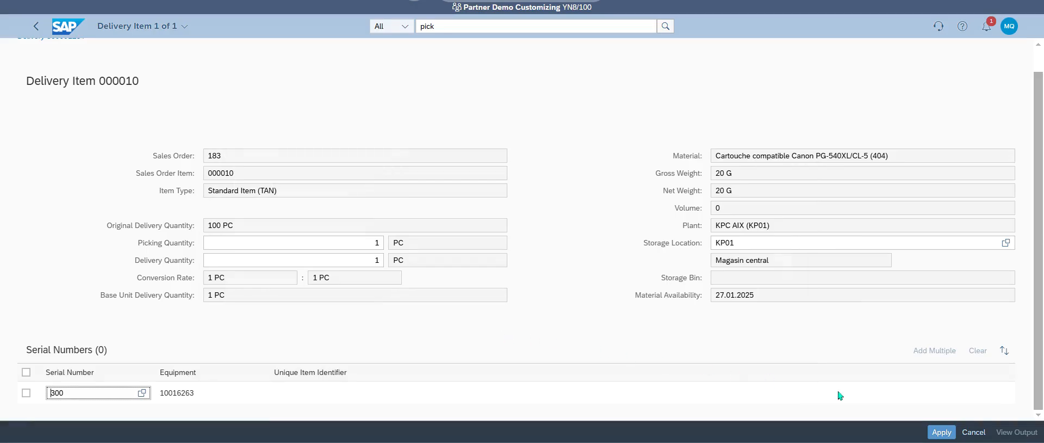
left_click(942, 431)
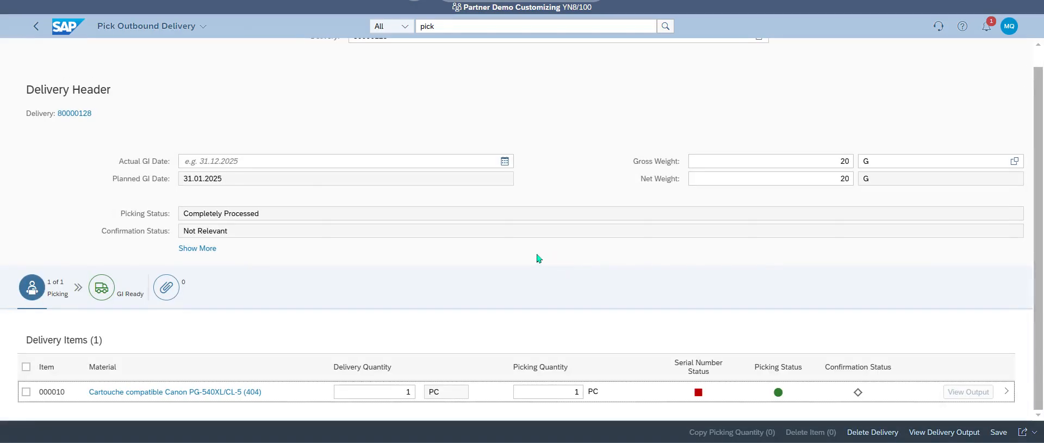
Save the outbound delivery and post its goods issue.
left_click(998, 432)
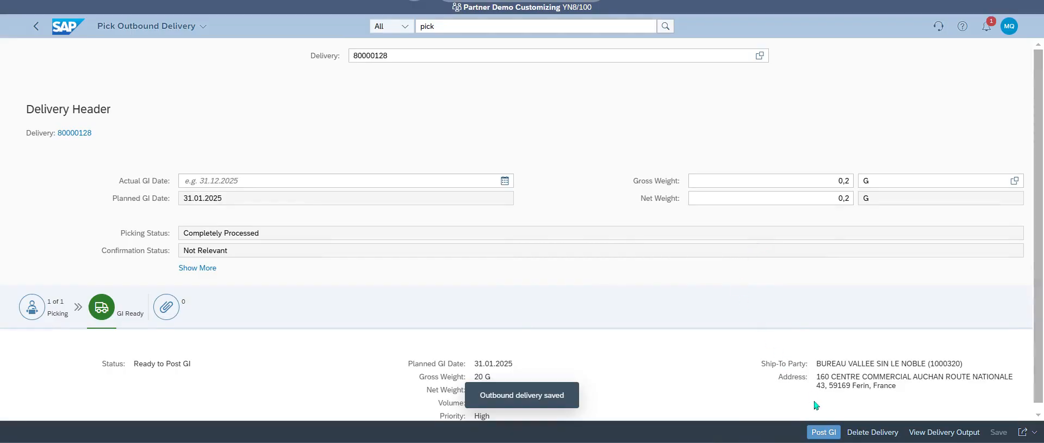
left_click(825, 432)
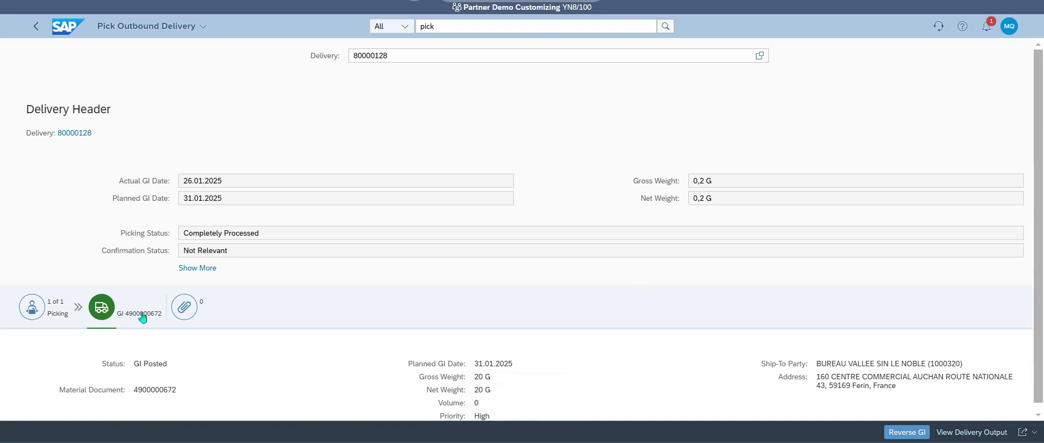
scroll(120, 335, "down", 1)
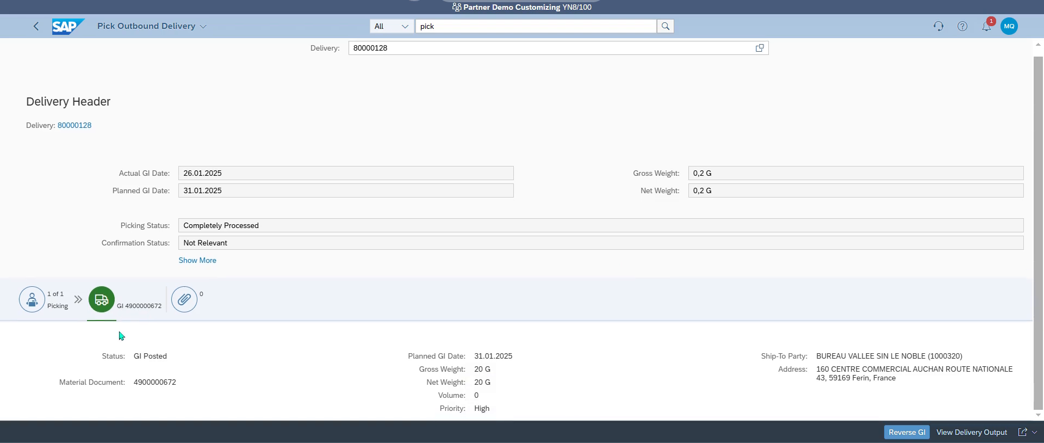
scroll(93, 257, "up", 1)
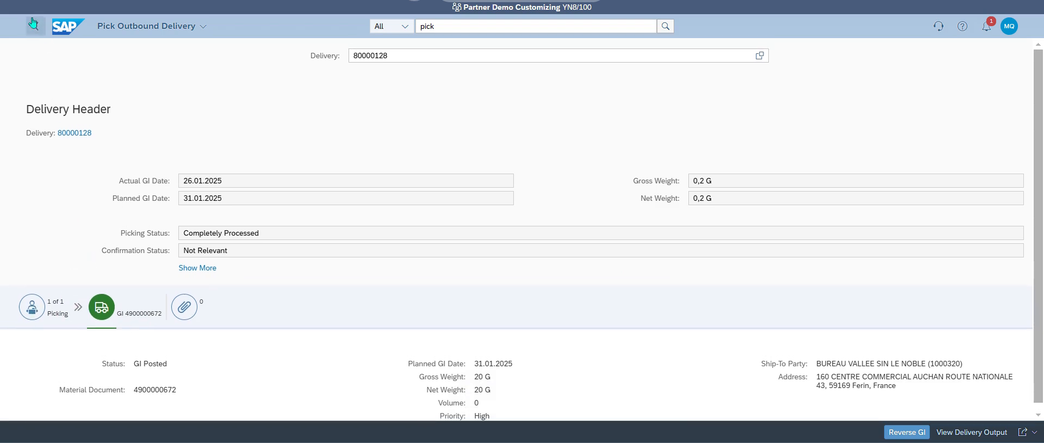
Return to the outbound deliveries list and filter it by the overall status GI Posted.
key("alt+Left")
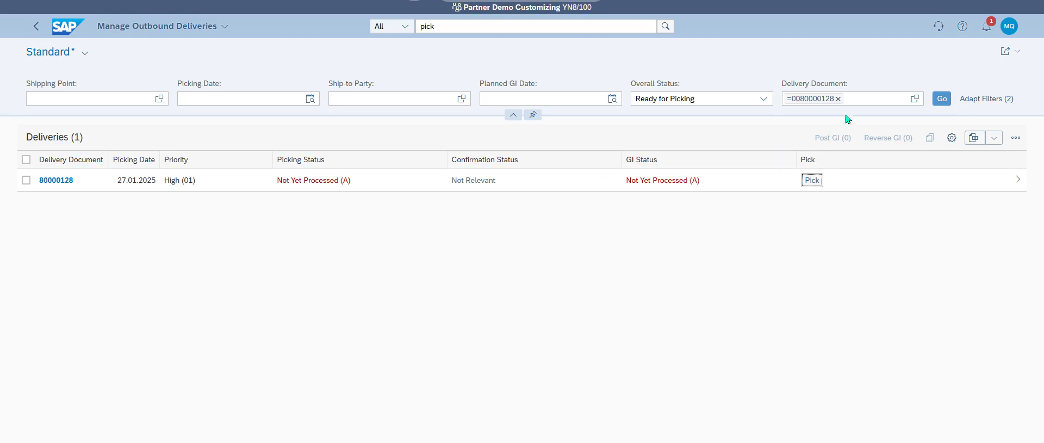
left_click(764, 99)
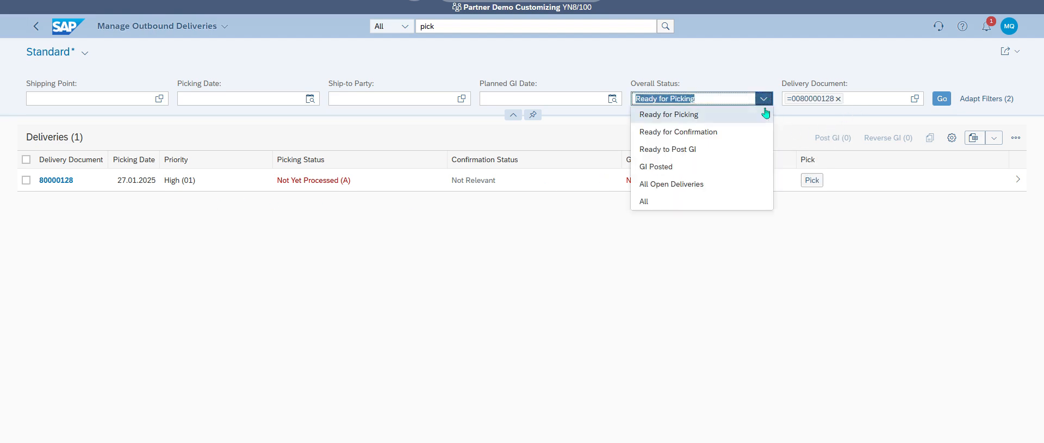
left_click(672, 166)
left_click(942, 99)
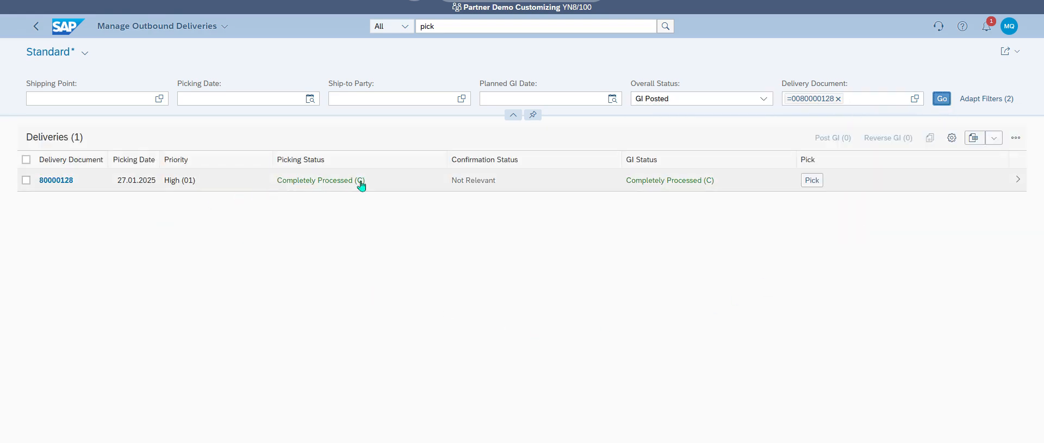
Open the posted delivery's details, examine its process flow and return to the deliveries list.
left_click(1018, 179)
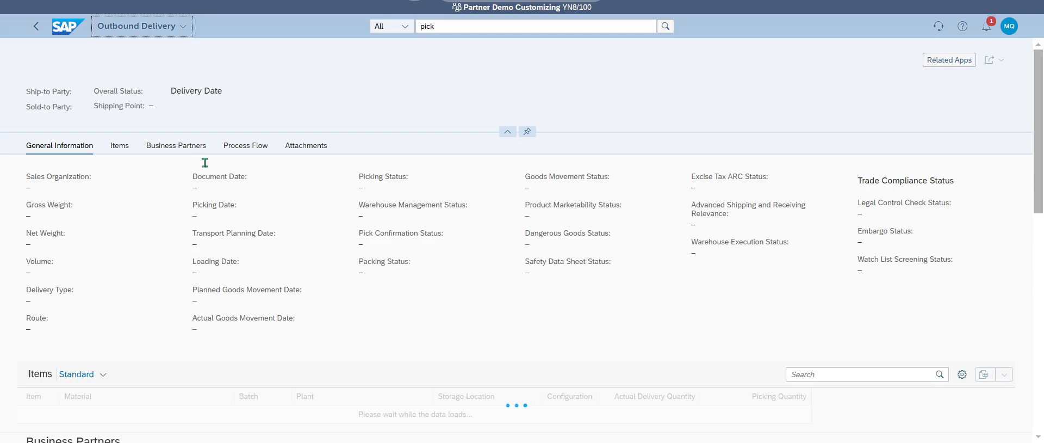
left_click(233, 153)
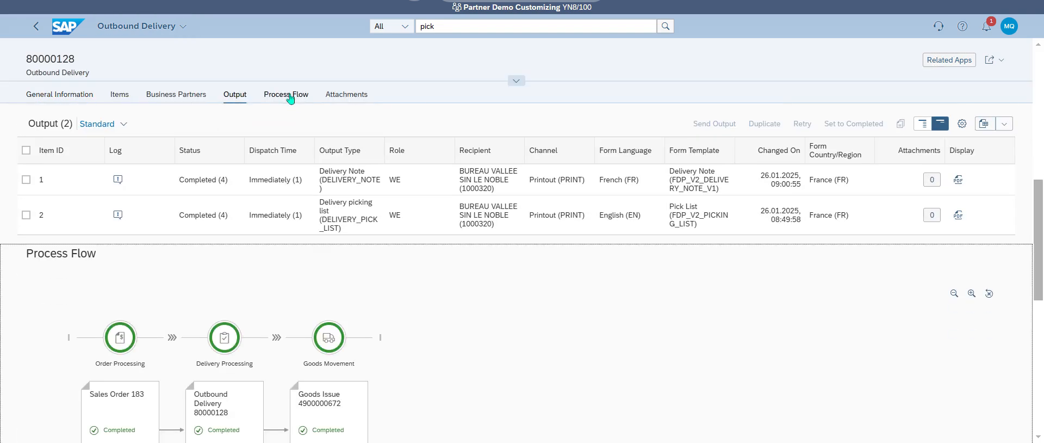
scroll(471, 318, "down", 3)
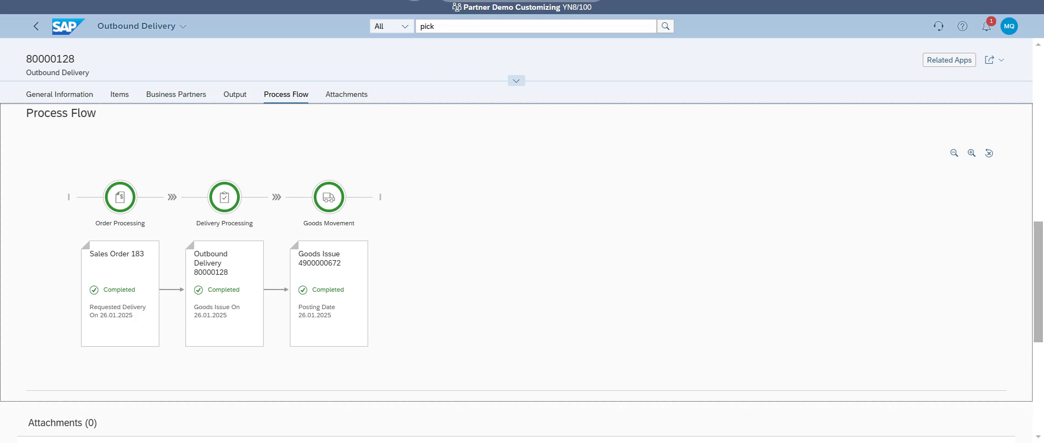
left_click(36, 26)
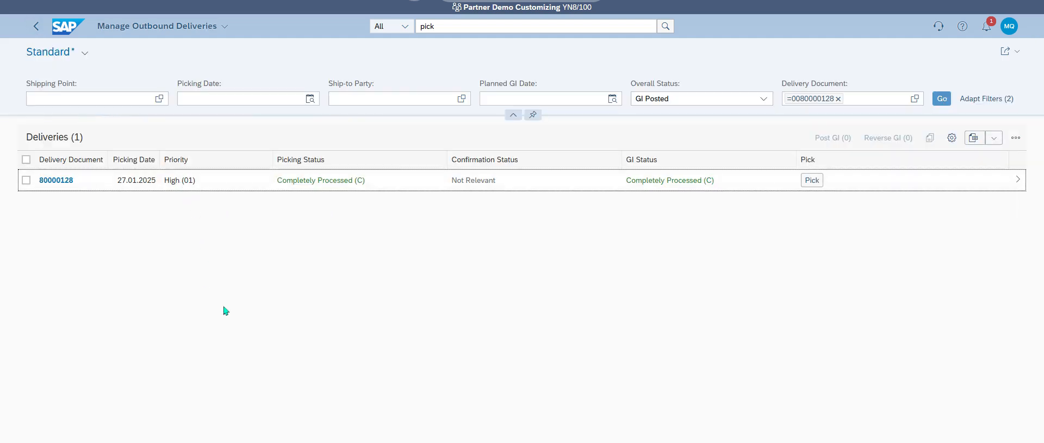
Return to the home page and search the apps for Create Billing Documents.
left_click(36, 26)
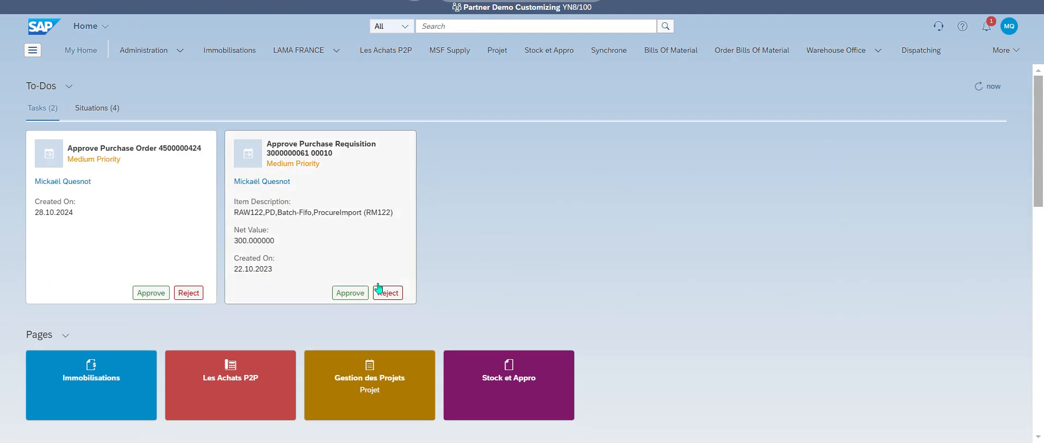
left_click(443, 25)
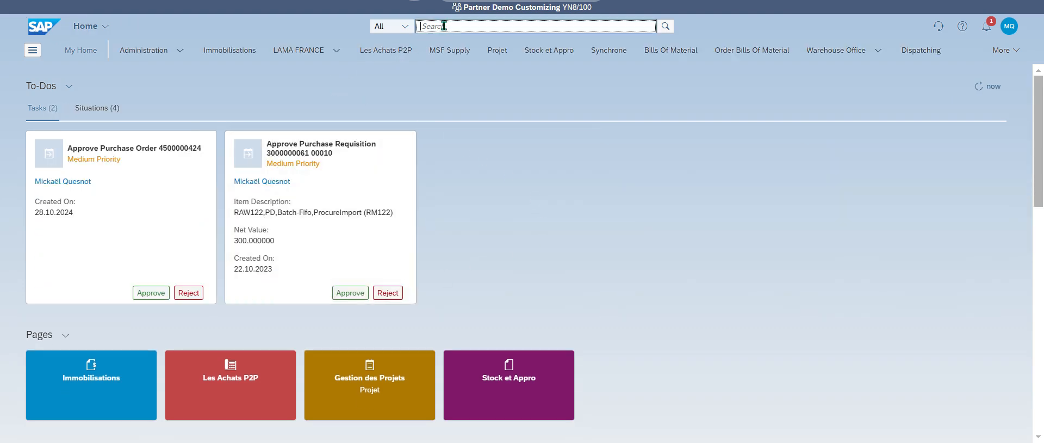
type("create billing")
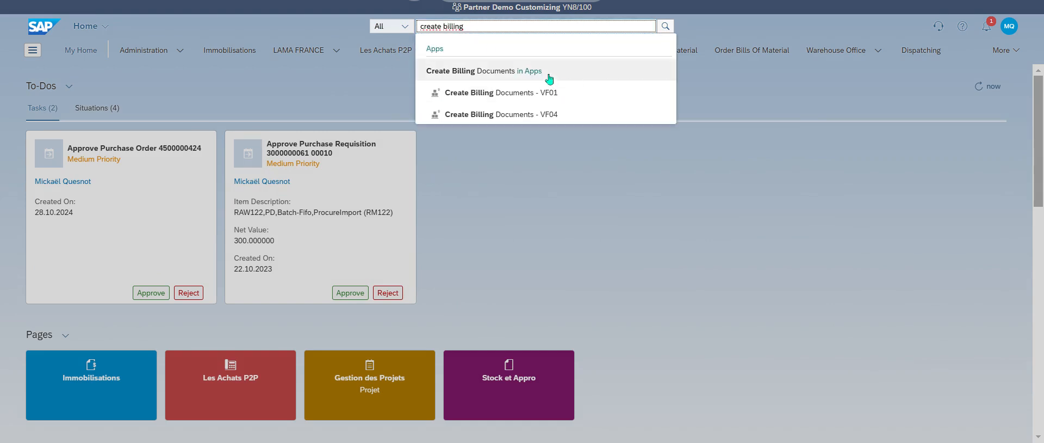
key("Return")
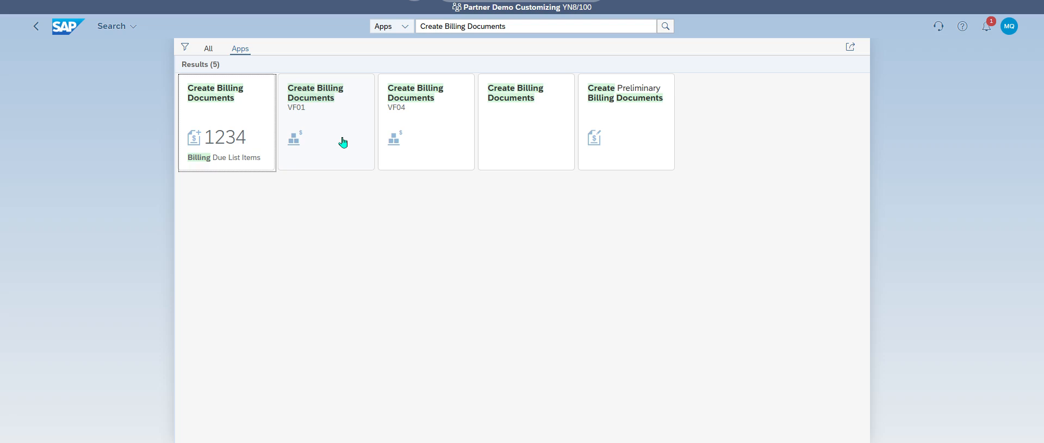
Open the Create Billing Documents app for the billing due list and review its billing settings without changing them.
left_click(216, 127)
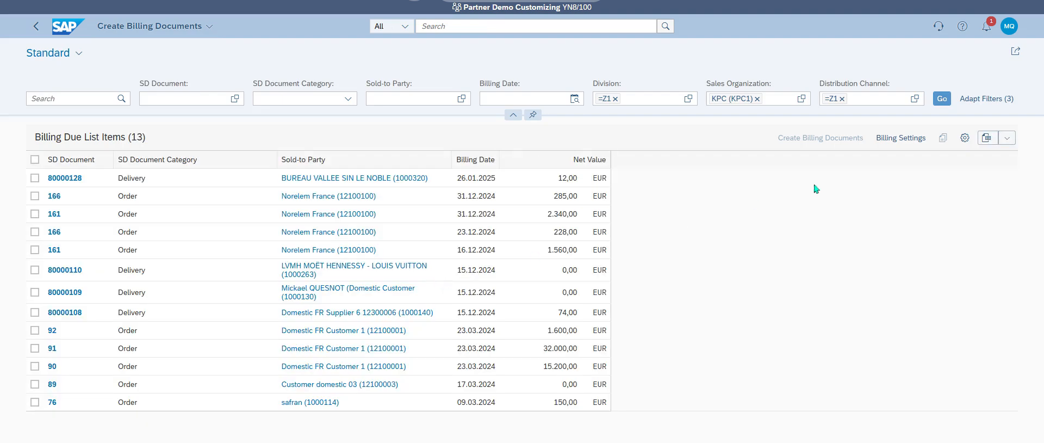
left_click(902, 139)
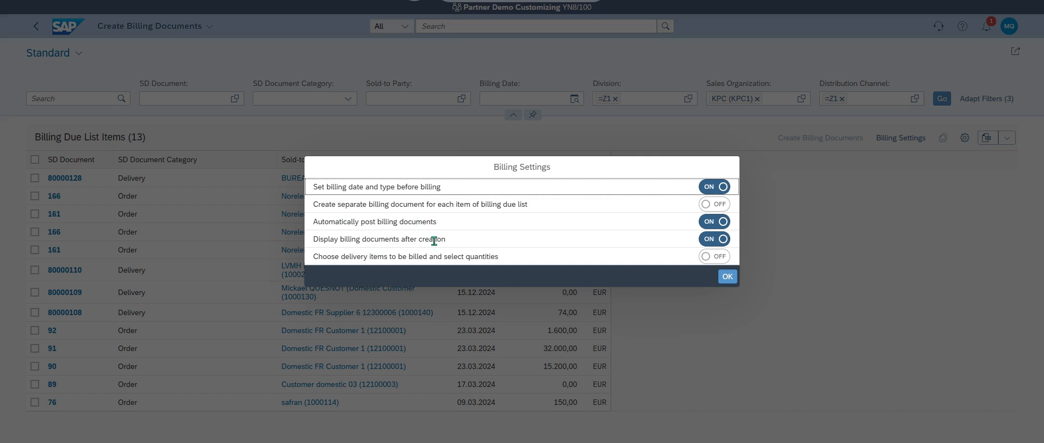
left_click(720, 280)
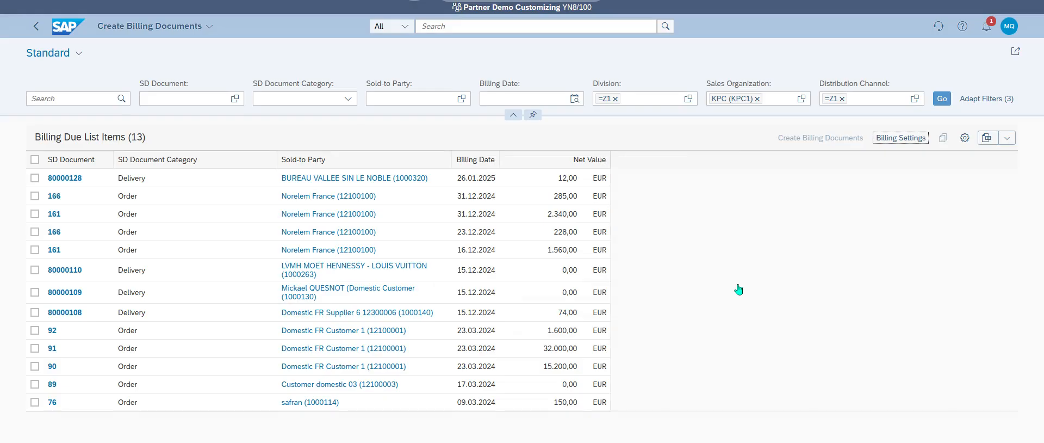
Filter the billing due list by the SD document category Delivery.
left_click(348, 99)
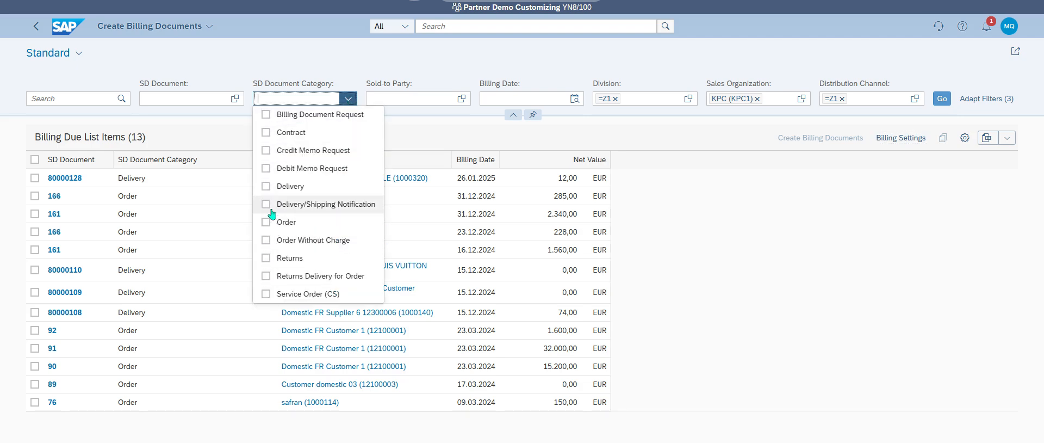
left_click(266, 186)
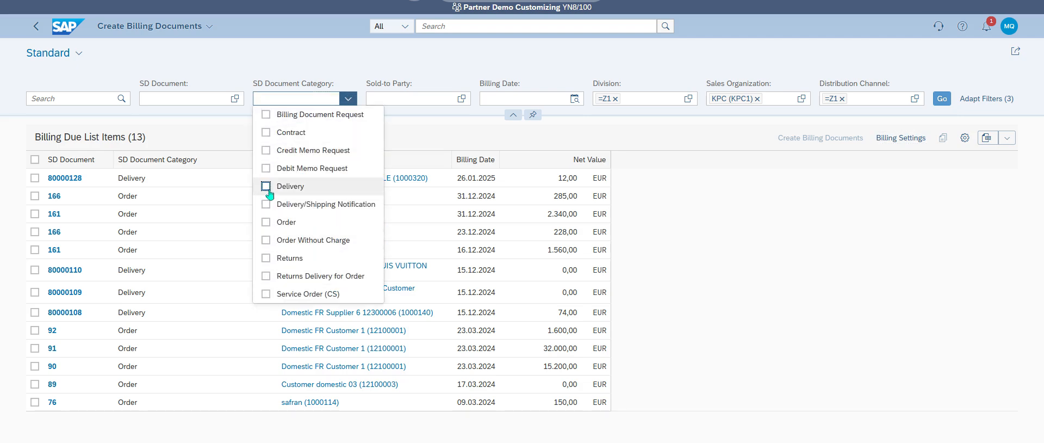
left_click(776, 202)
left_click(940, 104)
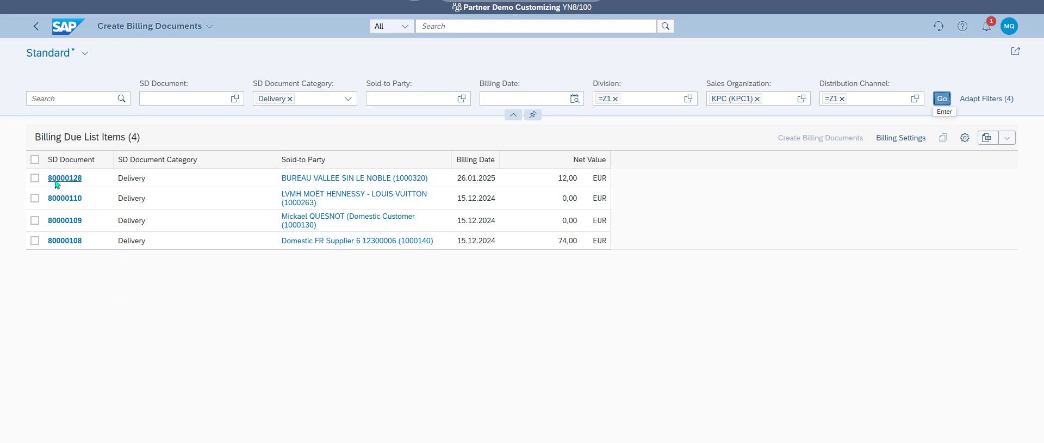
Select all deliveries in the filtered billing due list and start creating their billing documents.
left_click(35, 159)
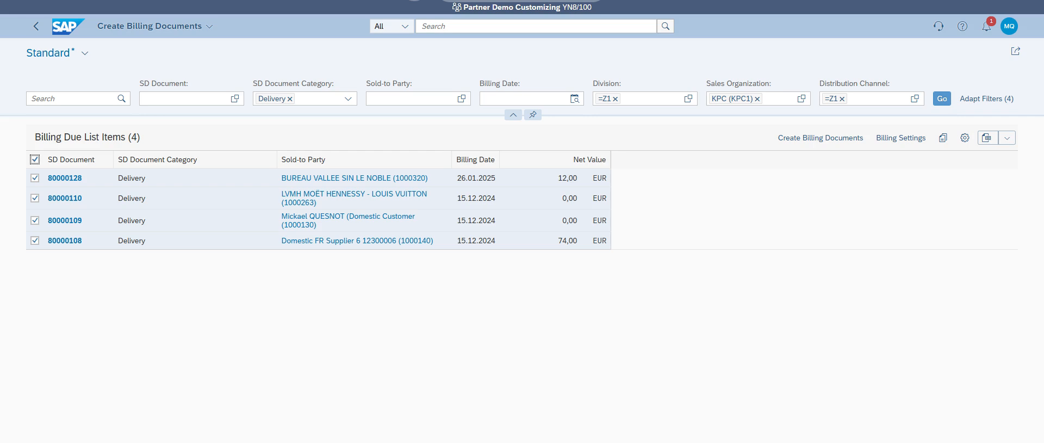
left_click(836, 138)
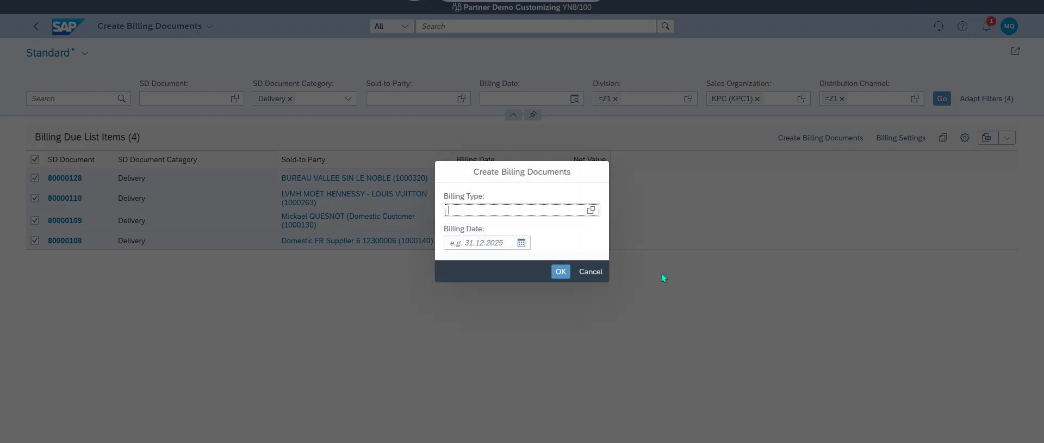
left_click(521, 242)
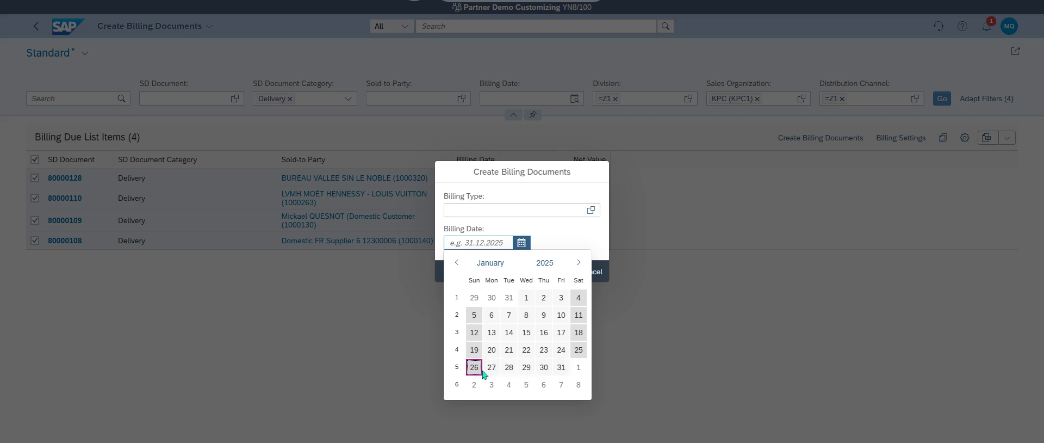
left_click(561, 349)
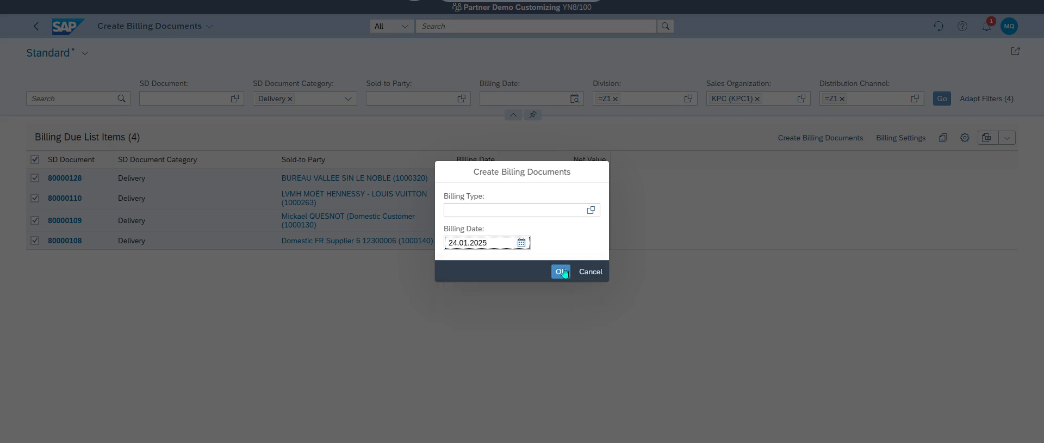
left_click(522, 242)
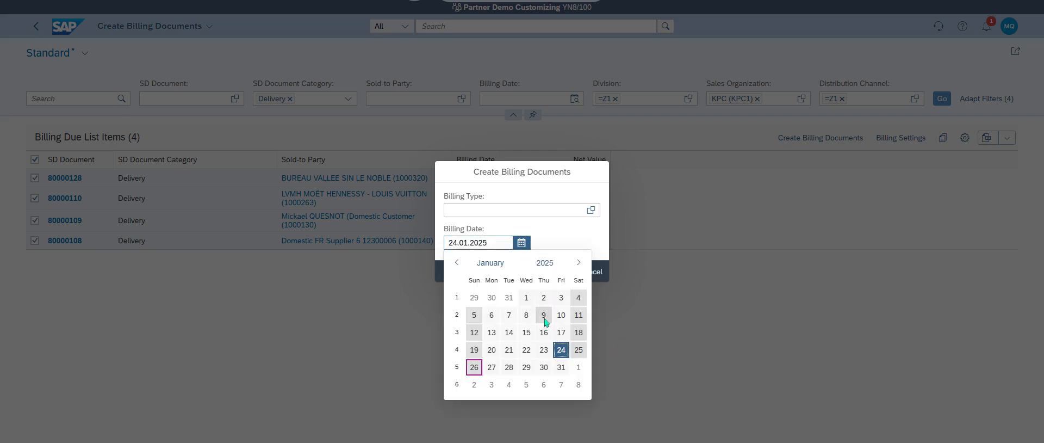
left_click(560, 367)
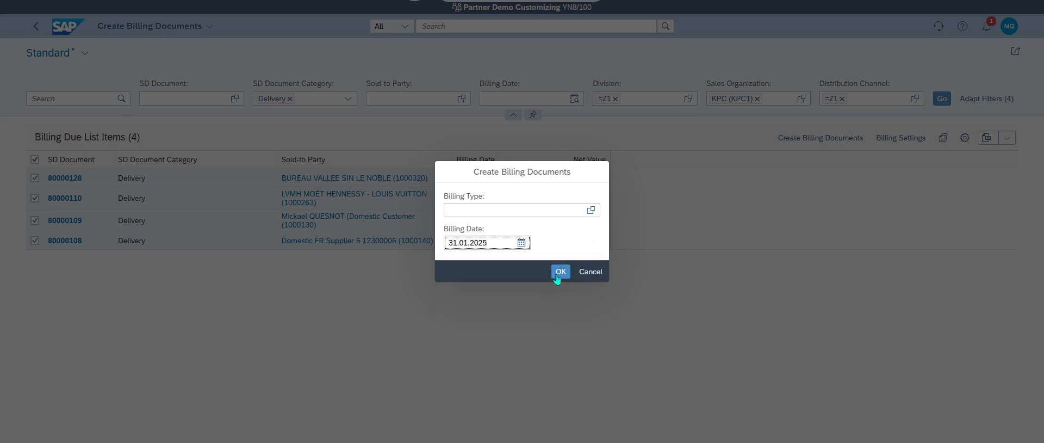
left_click(522, 243)
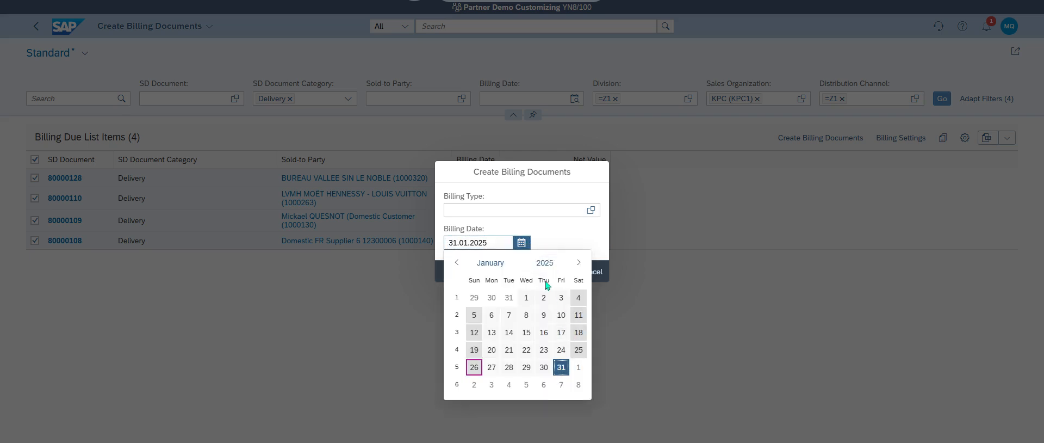
double_click(502, 243)
key("BackSpace")
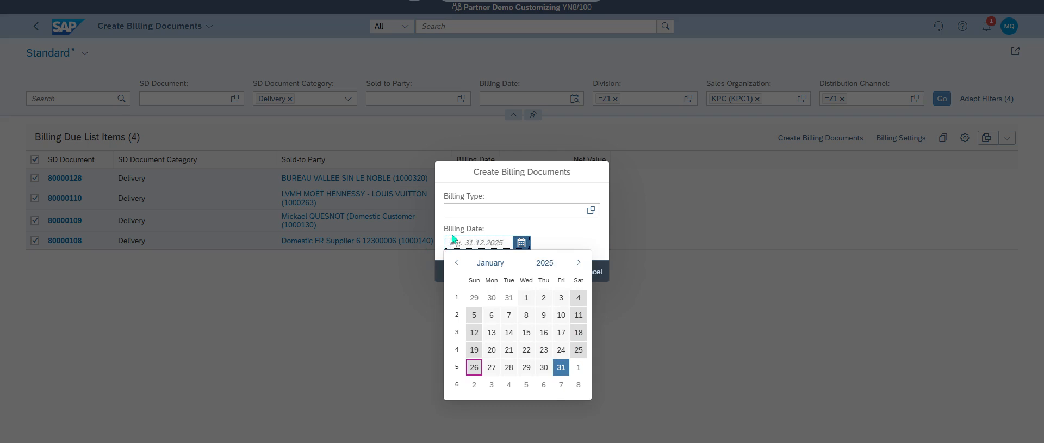
left_click(581, 240)
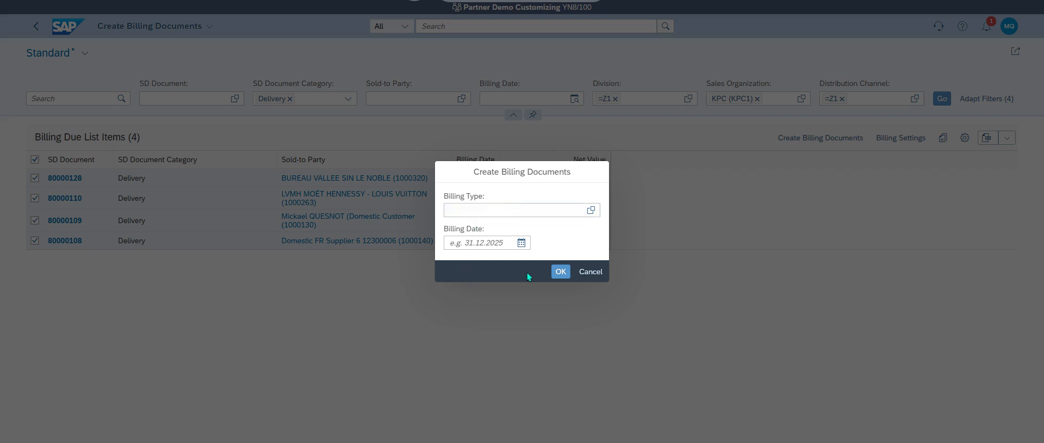
Create the temporary invoices with billing type and date left blank, and review them, including the process flow and items of product 404's invoice.
left_click(558, 273)
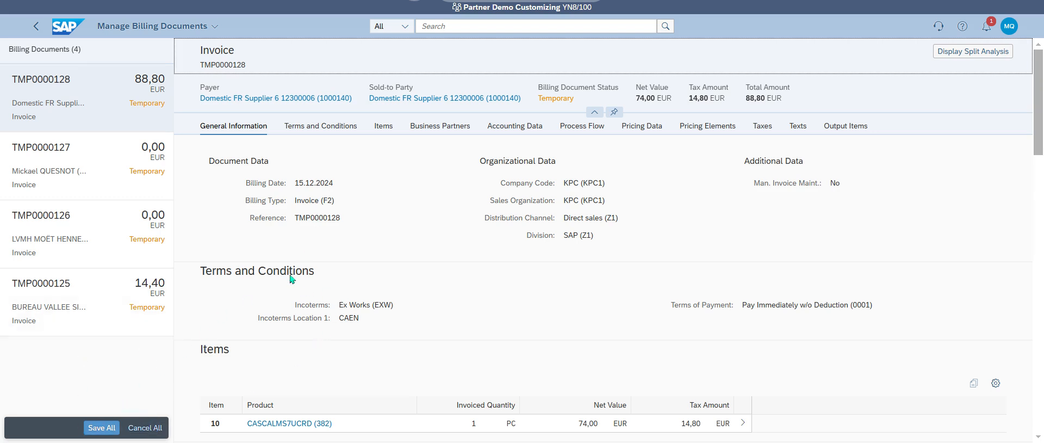
left_click(87, 186)
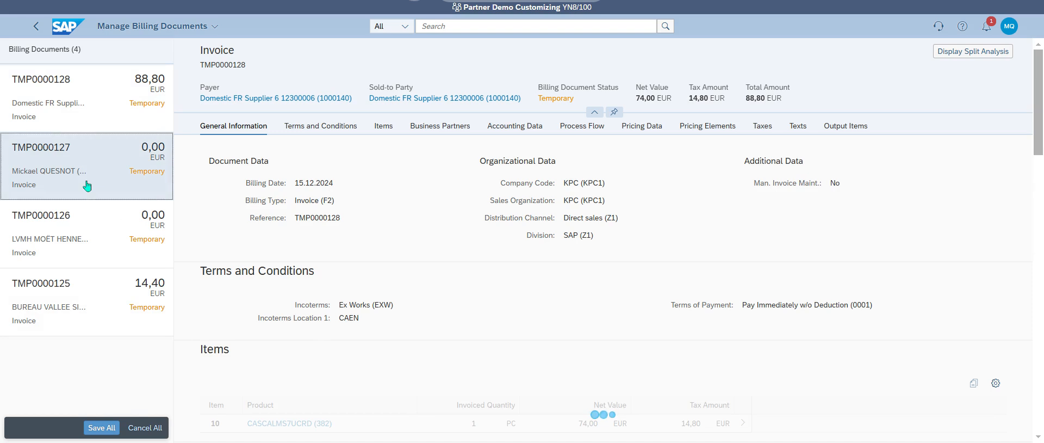
left_click(96, 235)
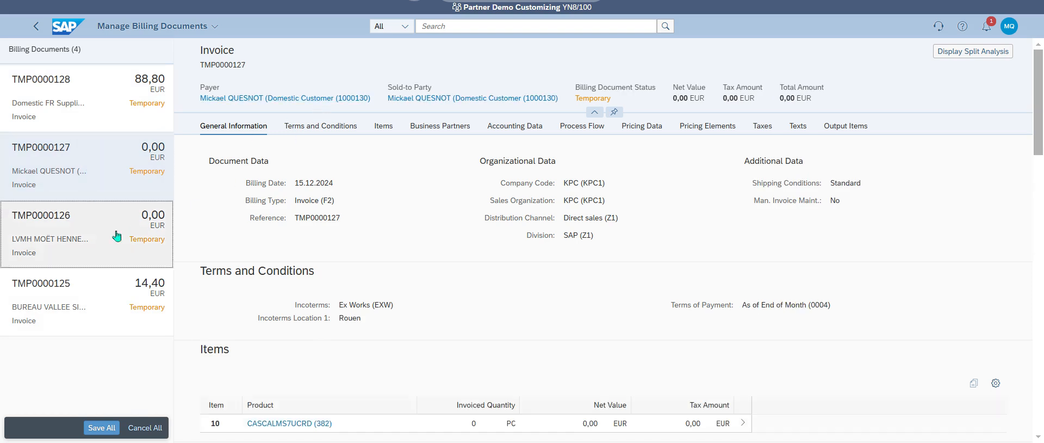
left_click(56, 325)
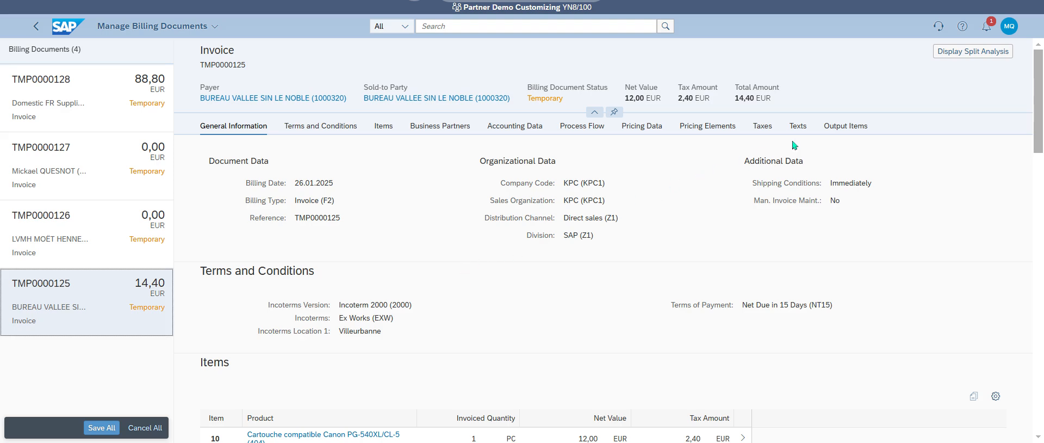
left_click(584, 126)
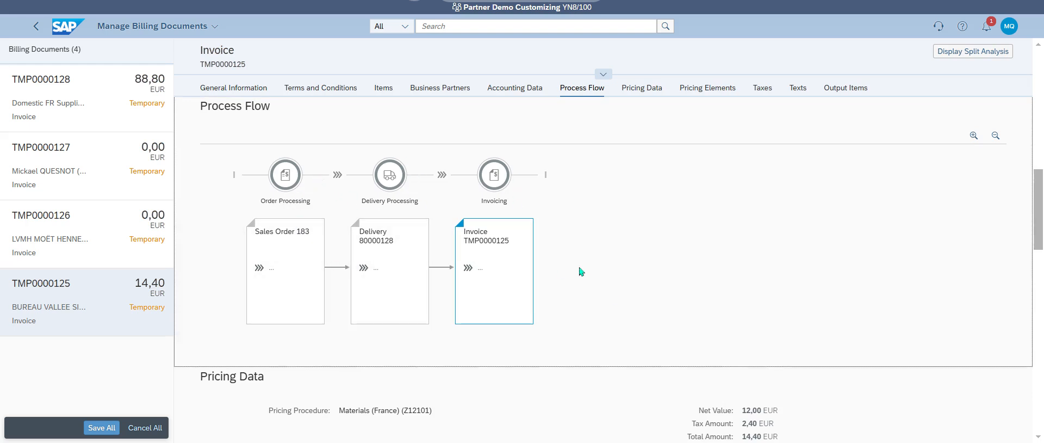
left_click(383, 87)
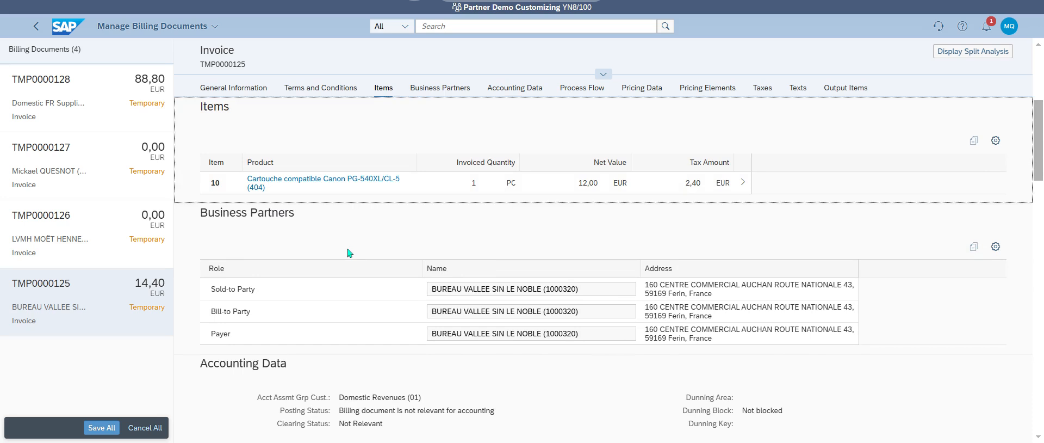
Save all the temporary invoices and examine the process flow of the saved invoice for product 404.
left_click(100, 428)
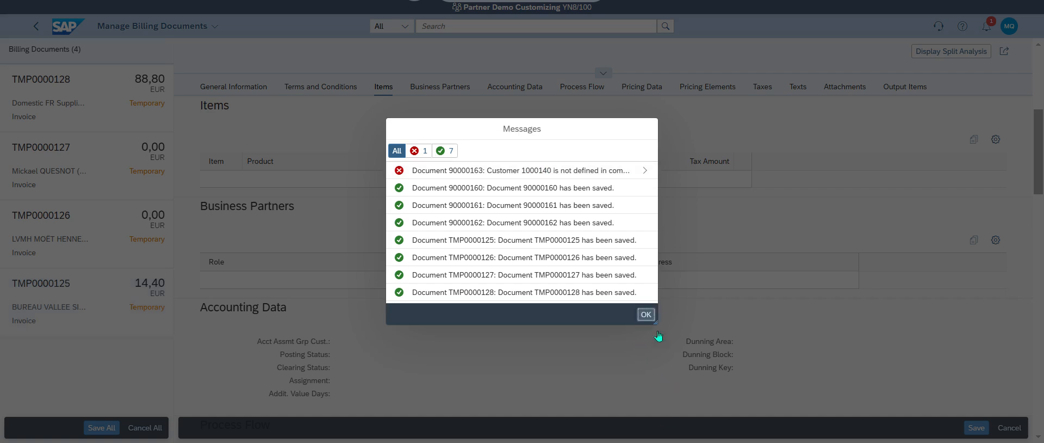
left_click(646, 314)
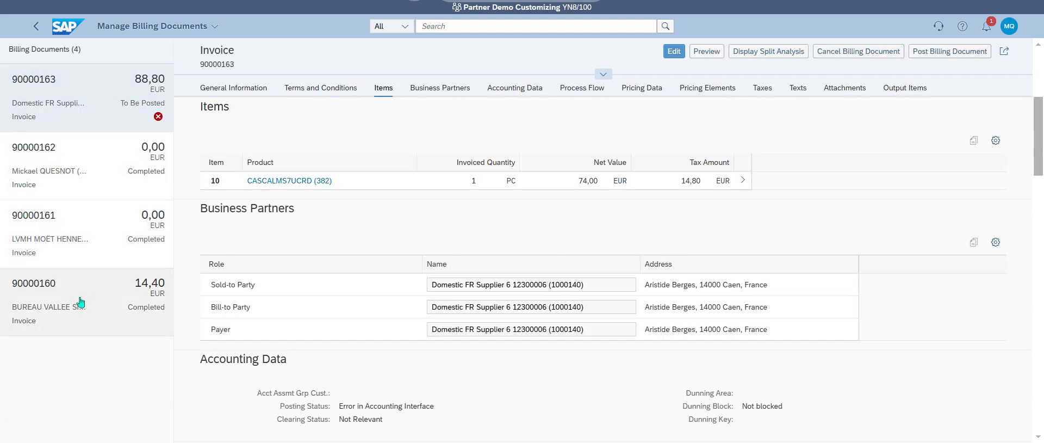
left_click(96, 301)
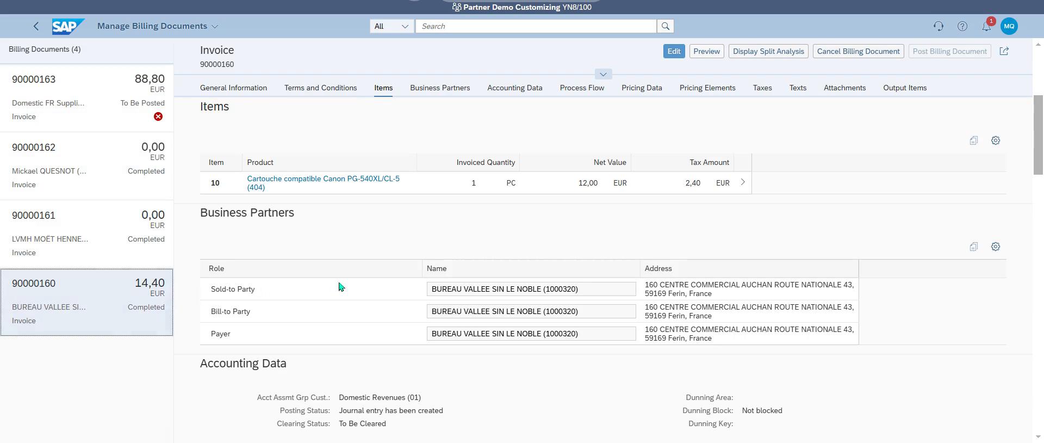
left_click(581, 88)
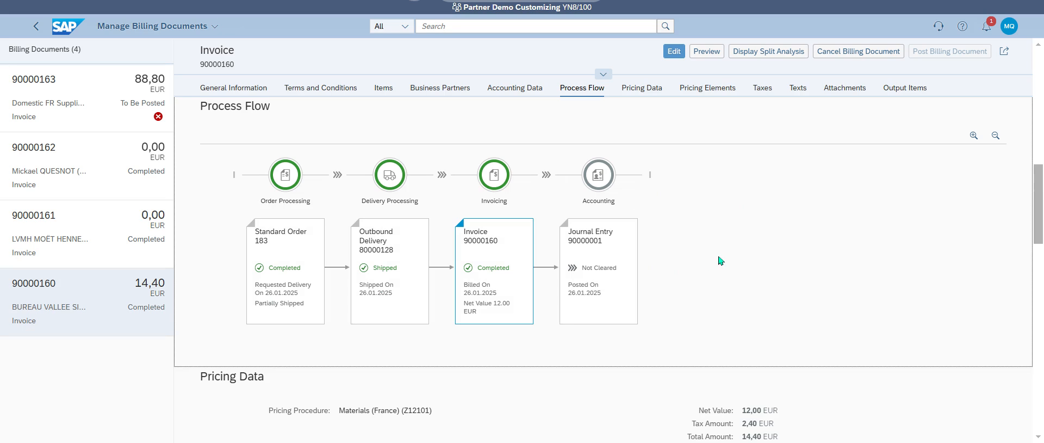
Open the invoice's journal entry from the process flow and examine its ledger line items and taxes.
left_click(604, 245)
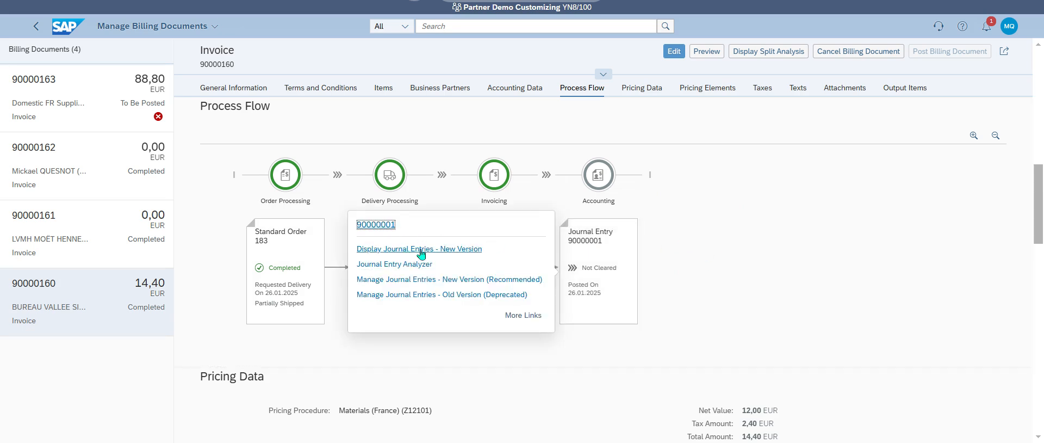
left_click(685, 267)
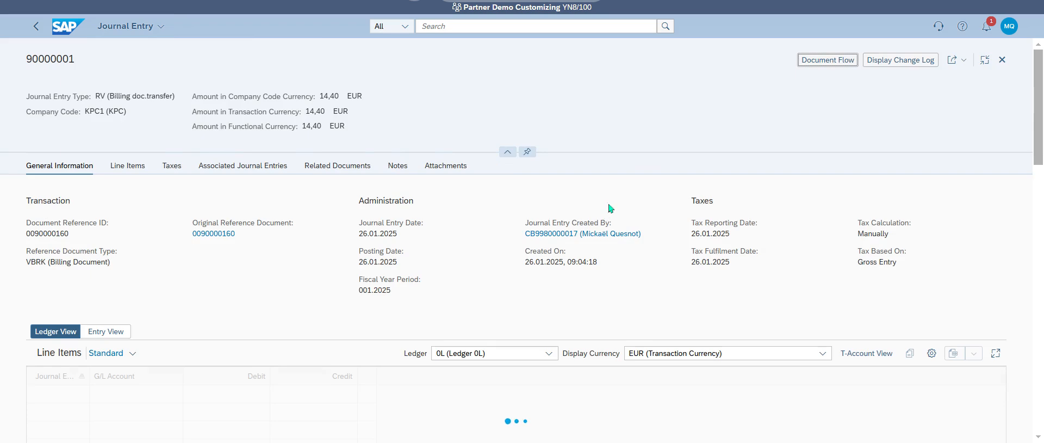
scroll(650, 177, "down", 3)
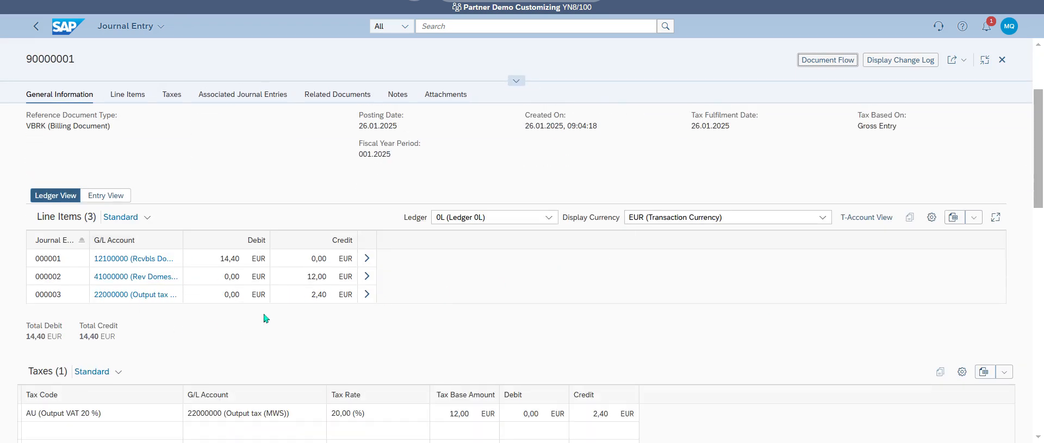
Show all available columns in the journal entry's Line Items table and look through them to the last column.
left_click(932, 217)
left_click(932, 218)
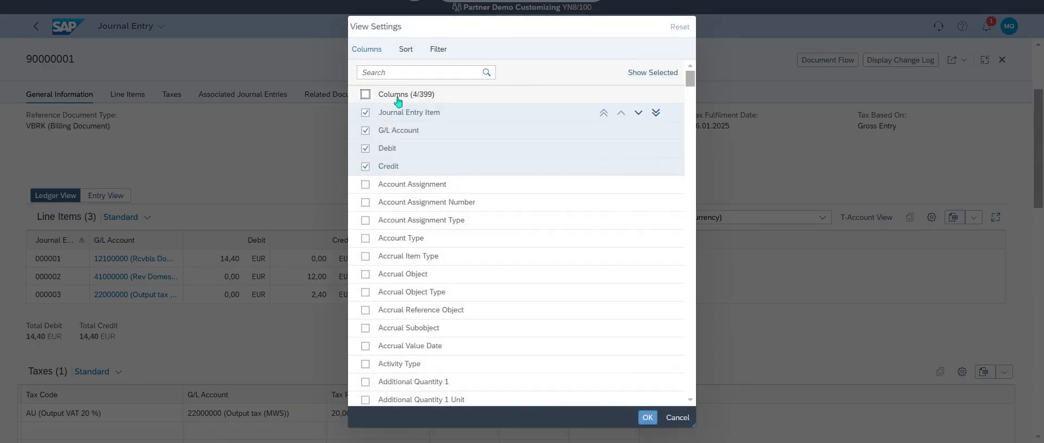
left_click(366, 96)
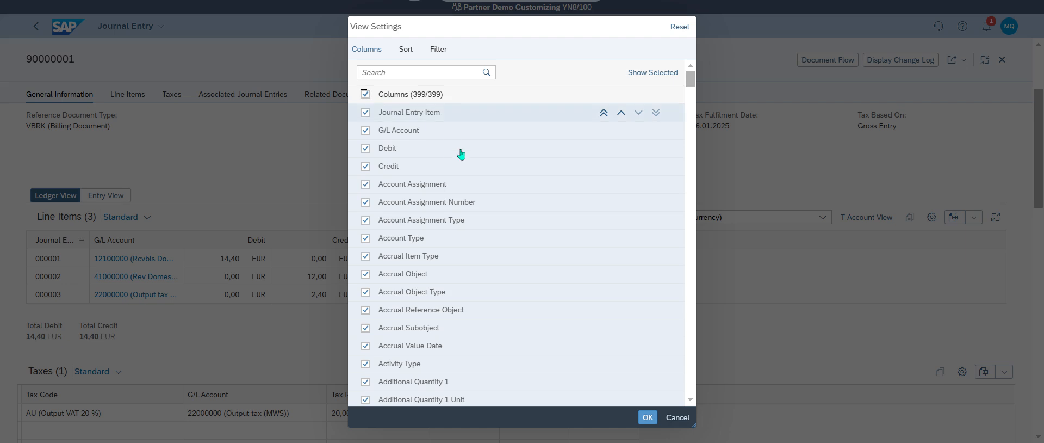
left_click(648, 417)
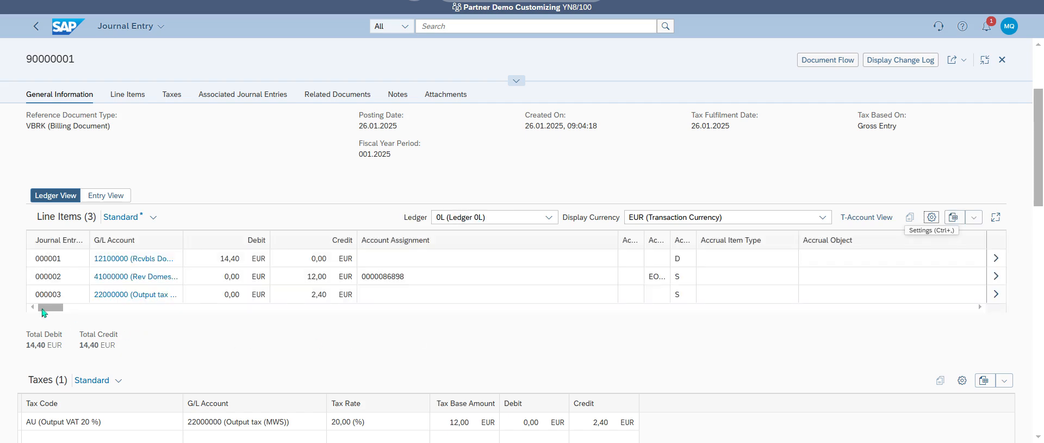
left_click_drag(43, 309, 990, 319)
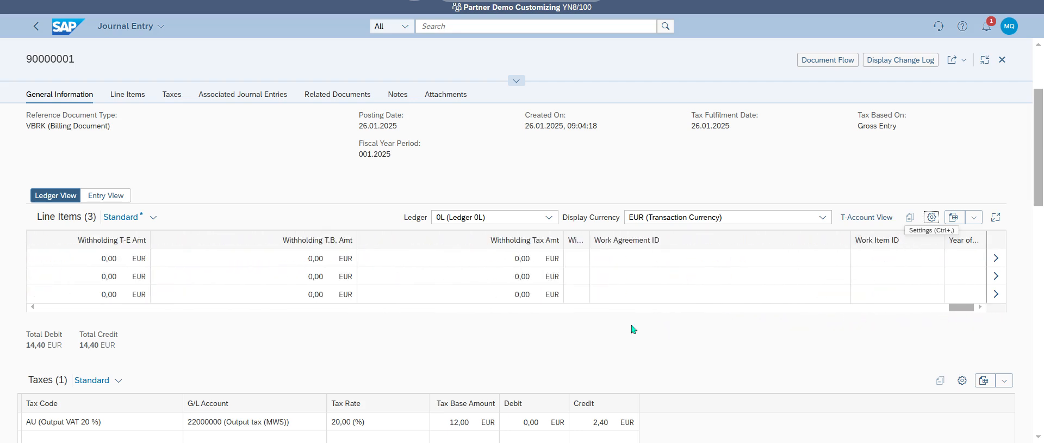